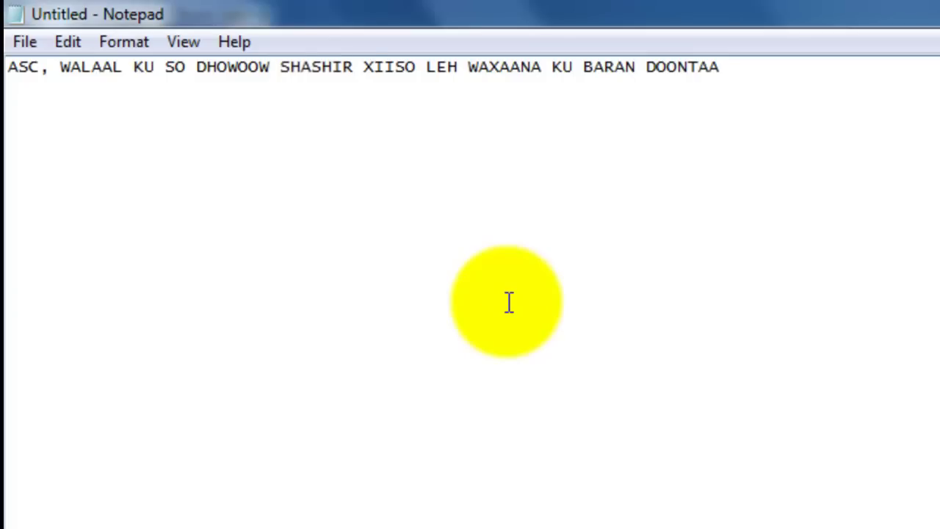
Extend the intro line with "SIDA LOOGA DHIGO TUFAAX", dismissing the Windows color scheme prompt and correcting the wording along the way.
text(SIDA LOOGA DHI)
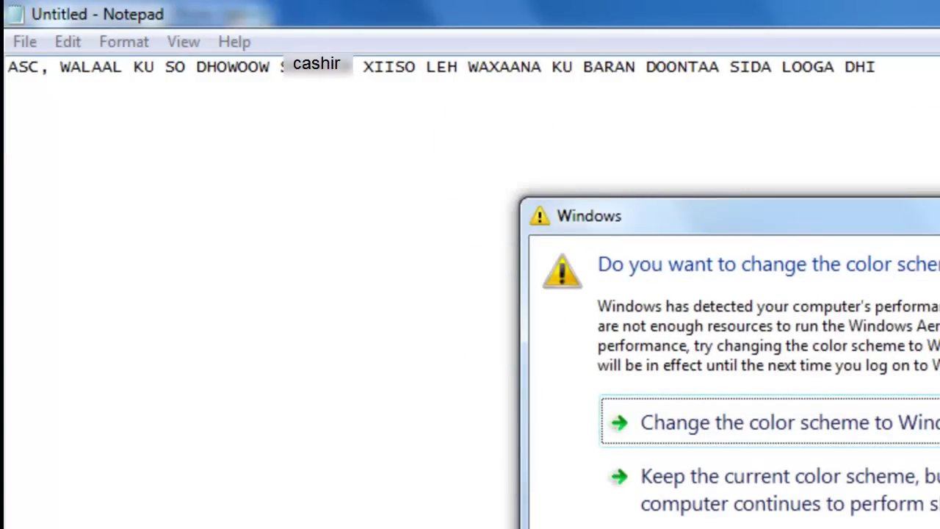
key(Return)
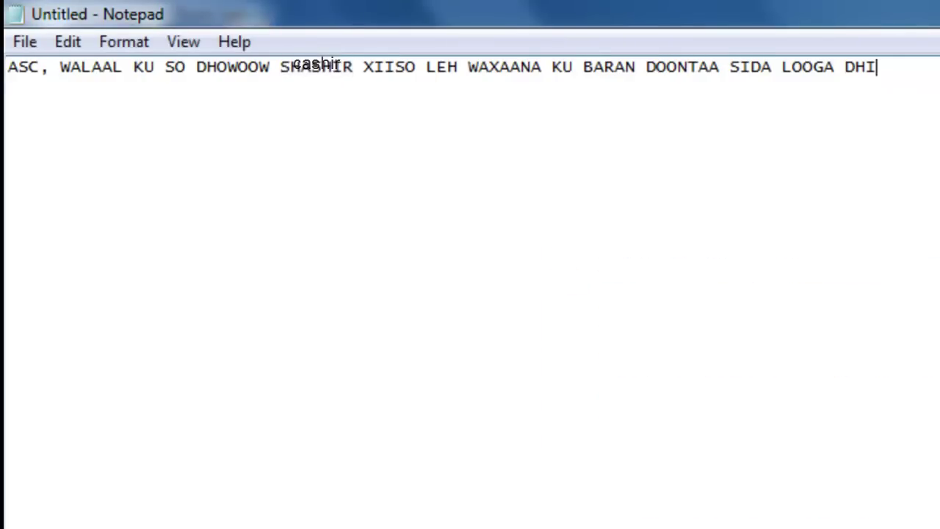
text(A SUUBIYO)
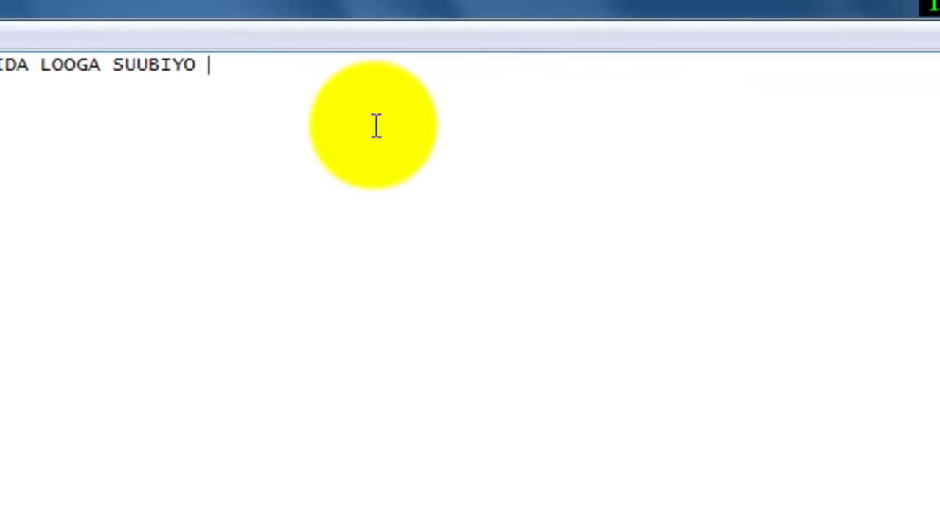
key(BackSpace)
key(BackSpace)
key(BackSpace)
key(BackSpace)
key(BackSpace)
key(BackSpace)
key(BackSpace)
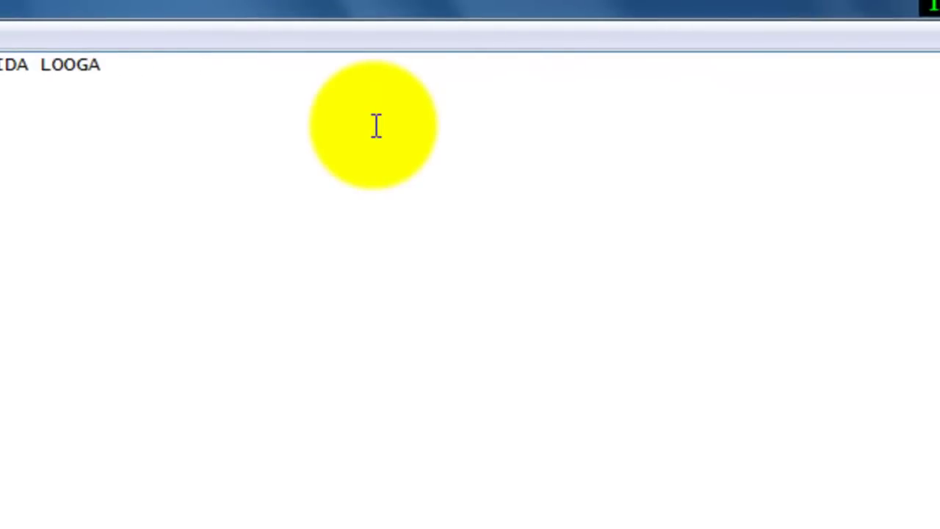
text(DHIGO TUFAAX )
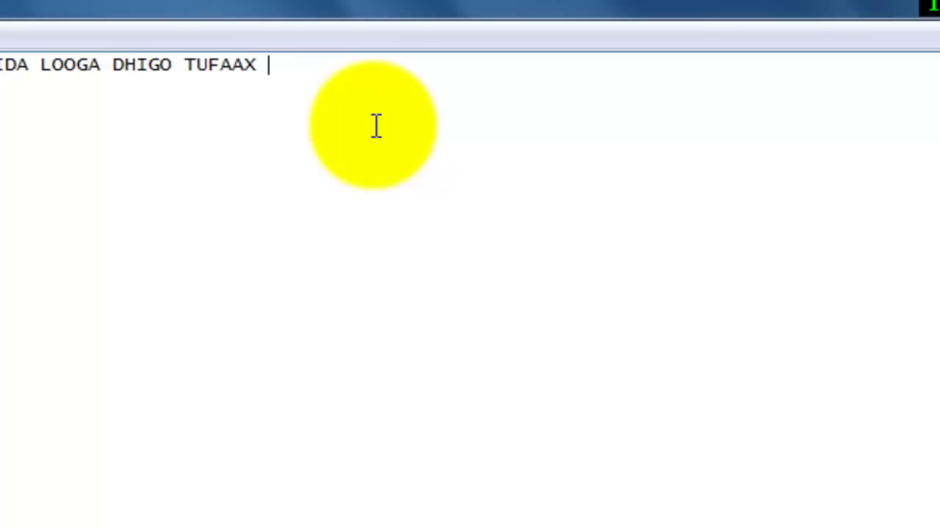
Finish the intro line with "AF LIBAAX LEH" and add "SIDA NUUCAAN OO KALE" below it.
text(LIB)
key(BackSpace)
key(BackSpace)
key(BackSpace)
text(AF LIBAAX )
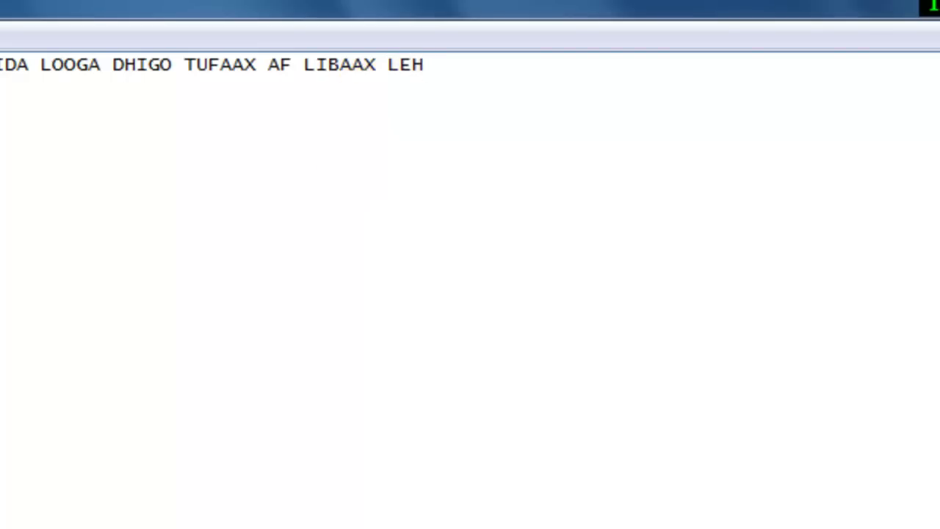
text(LEH WAXAANA KU BARAN DOONTAA S)
Keep the unsaved note open but out of the way, examine the finished apple picture 850 enlarged, and close the picture.
click(929, 7)
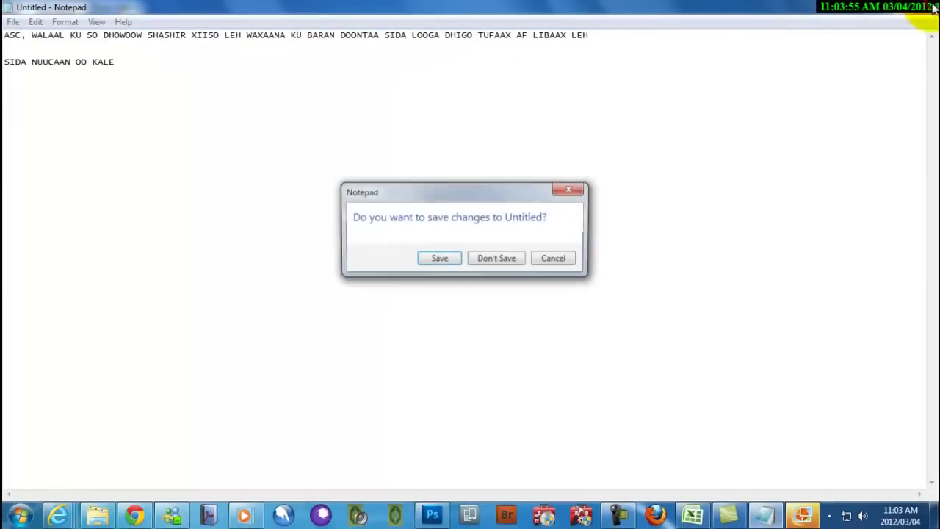
click(554, 258)
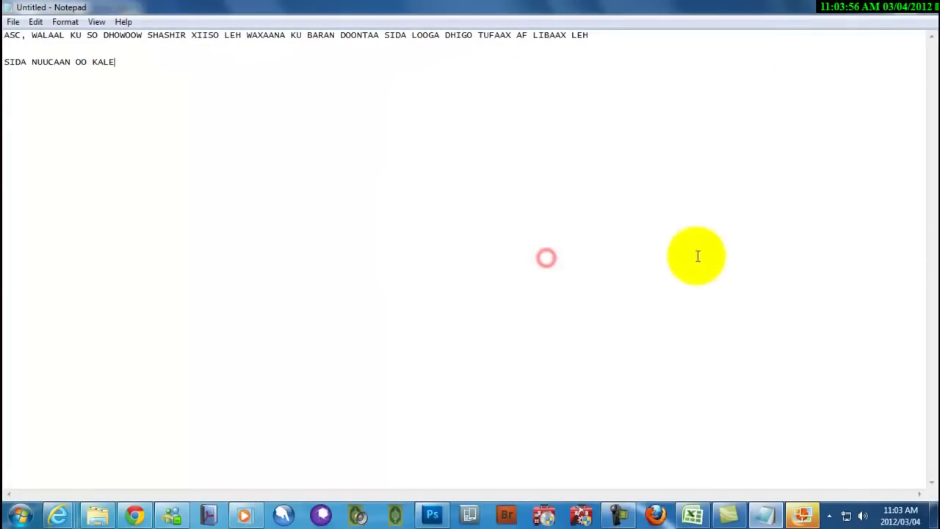
click(879, 8)
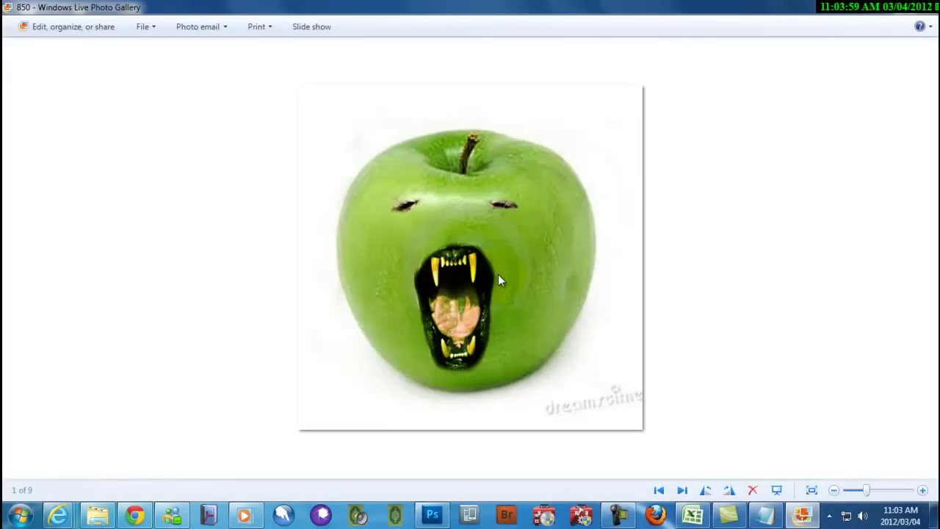
scroll(498, 275, up, 2)
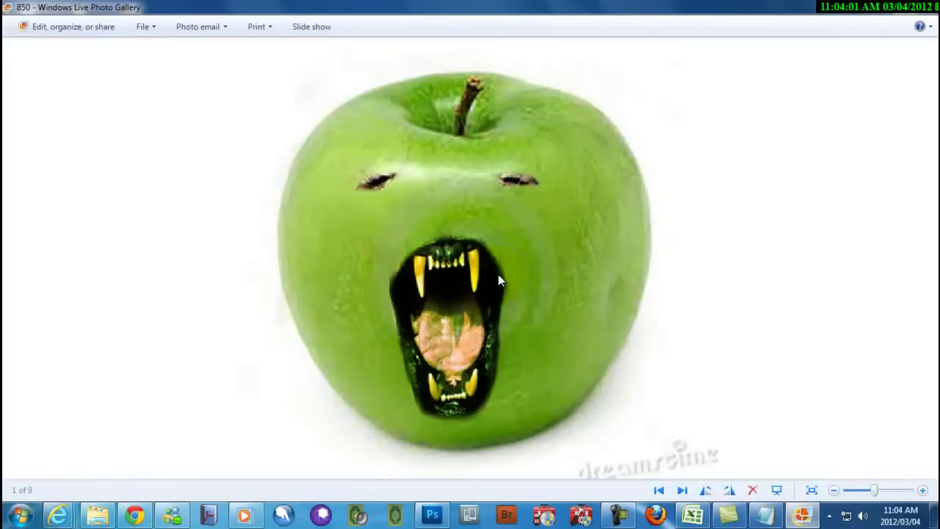
drag(454, 332, 451, 294)
click(929, 6)
Return to Notepad and replace all of its text with "WAXAAN ISTICMAALEYNAA photoshoP".
click(801, 514)
drag(470, 146, 9, 21)
key(Delete)
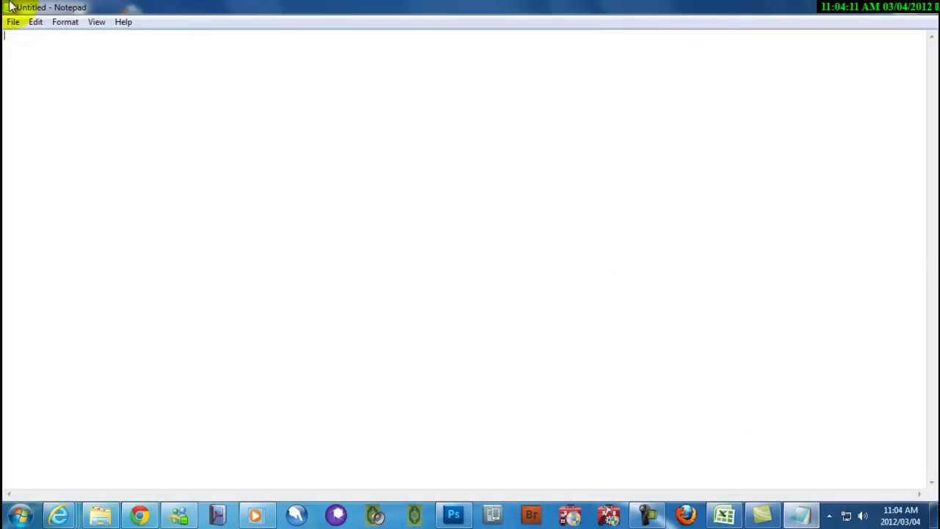
text(WAXAAN)
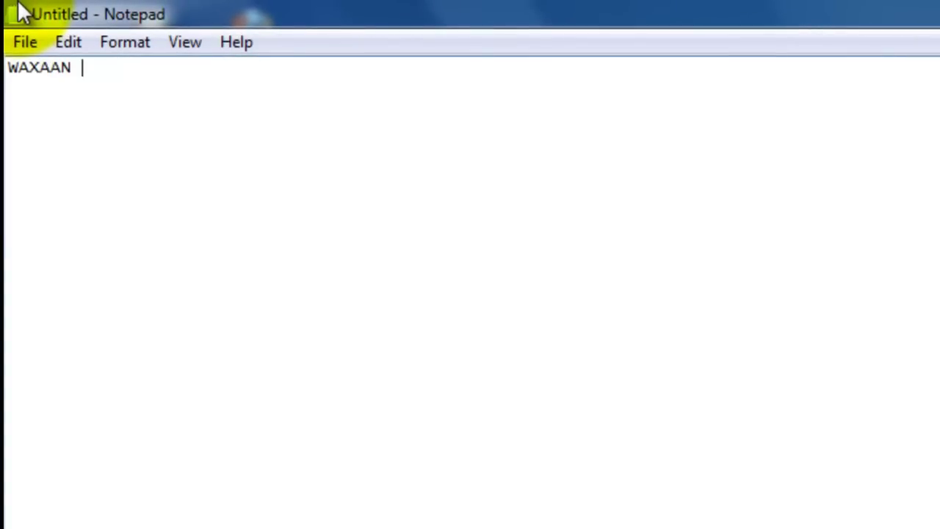
text( ISTICMAALEYNAA)
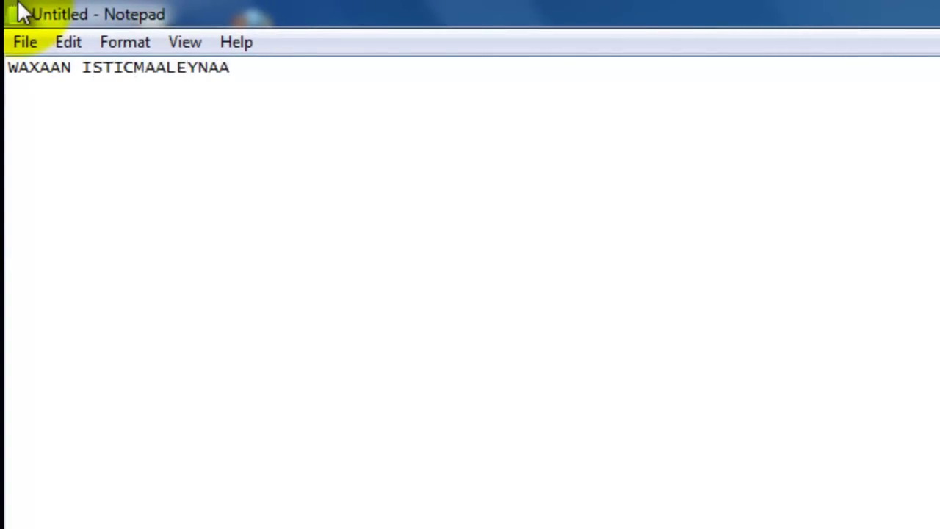
text( p)
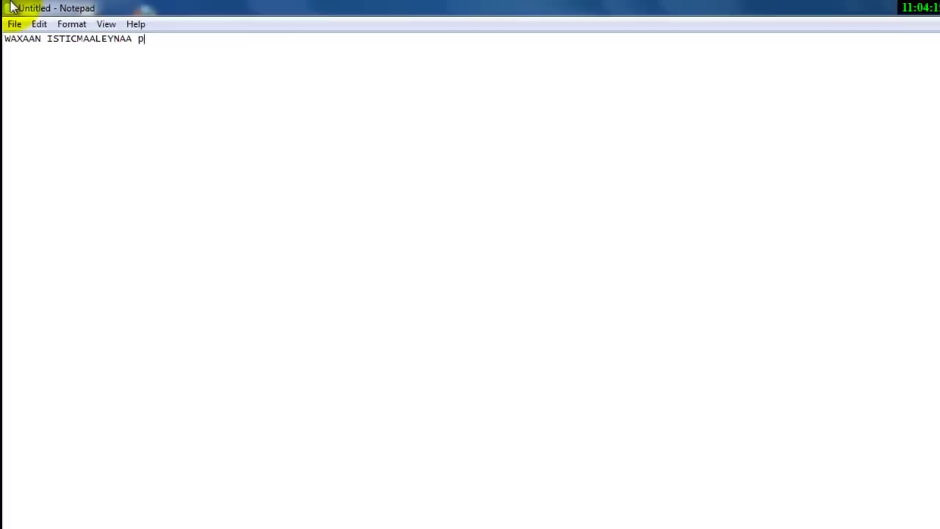
text(hotoshoP)
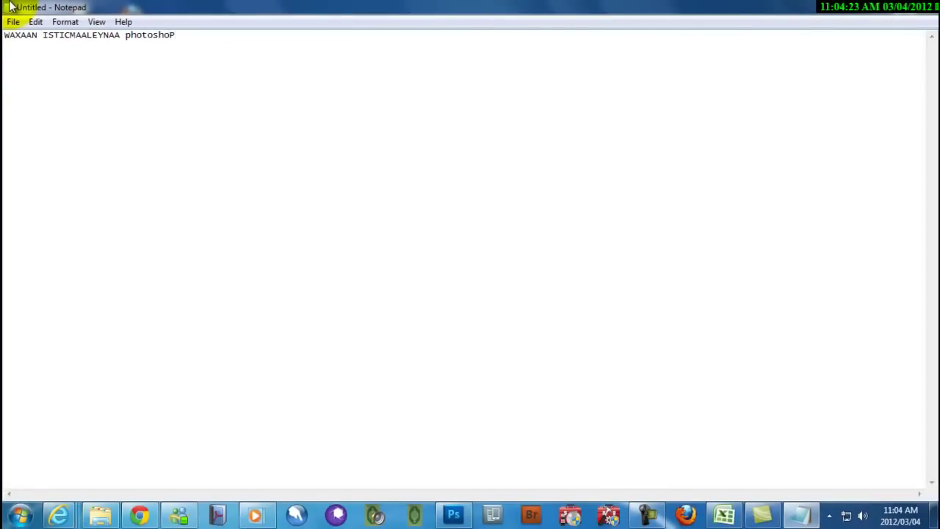
Open the desktop images LIBAX and APPL together in Photoshop and float APPL.jpg in its own window.
mouse_move(466, 520)
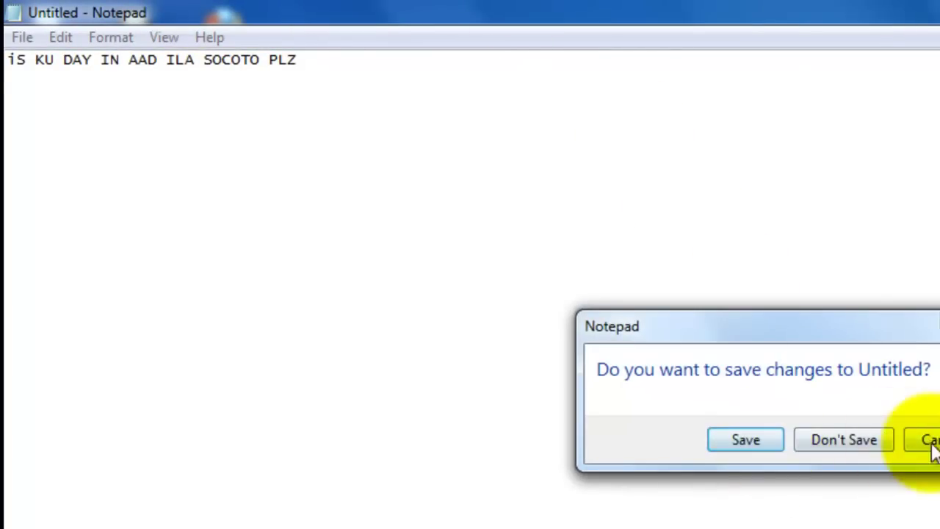
click(929, 443)
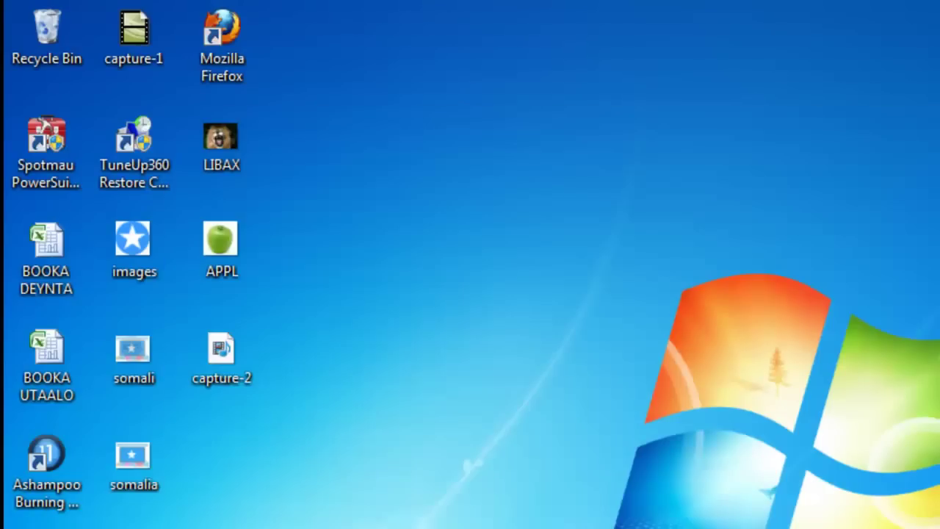
drag(342, 307, 939, 528)
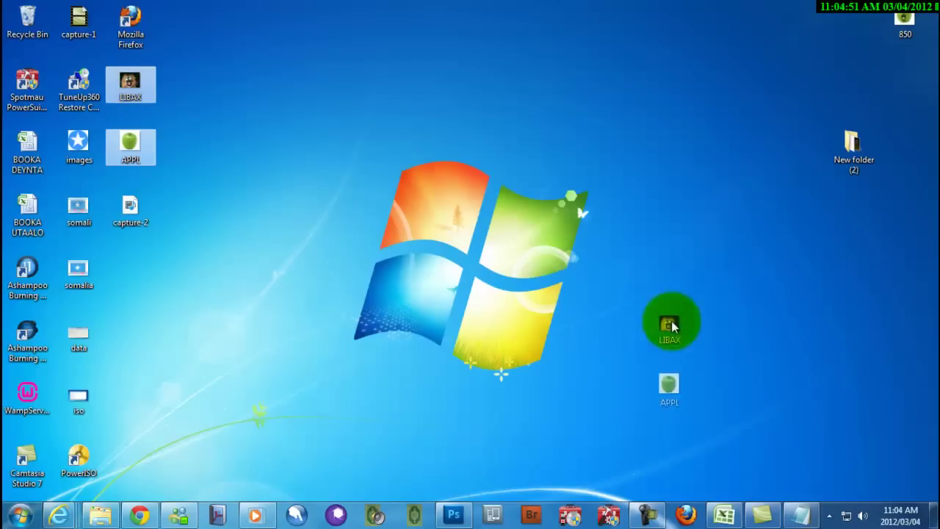
drag(672, 326, 448, 518)
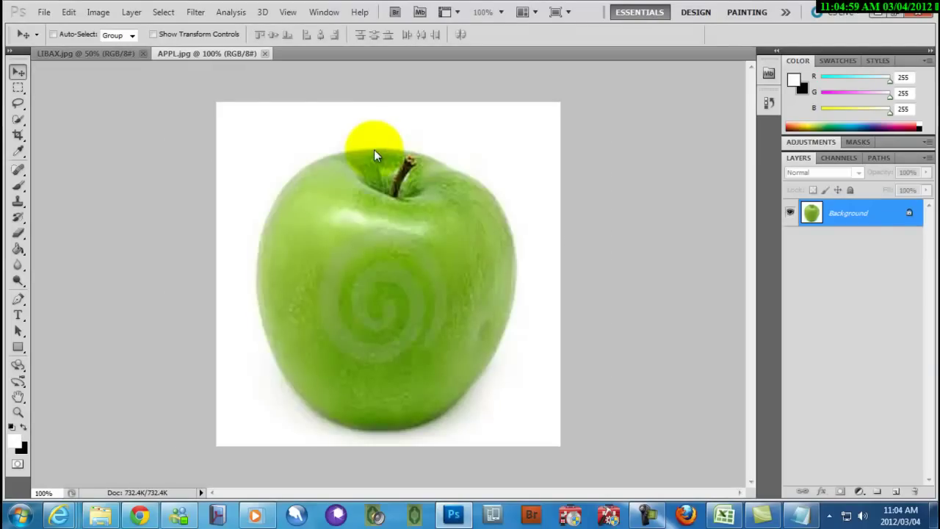
right_click(193, 54)
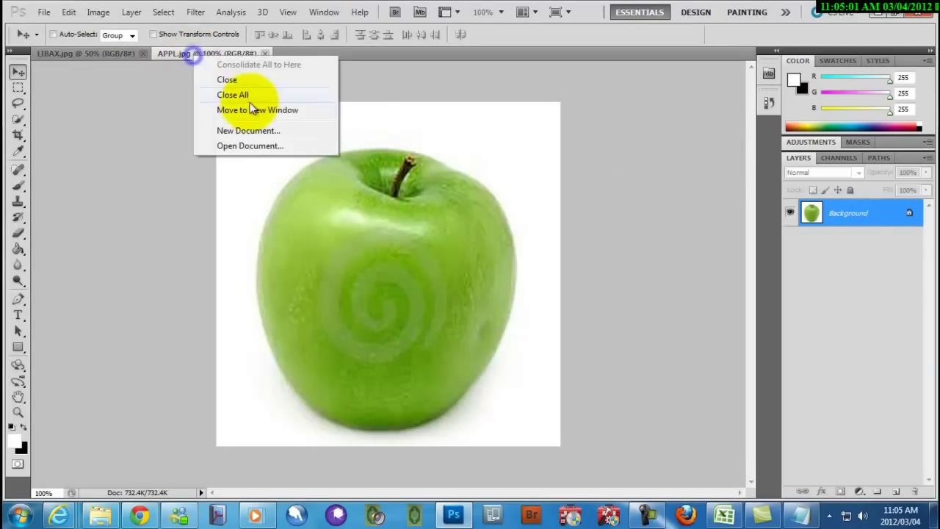
click(251, 109)
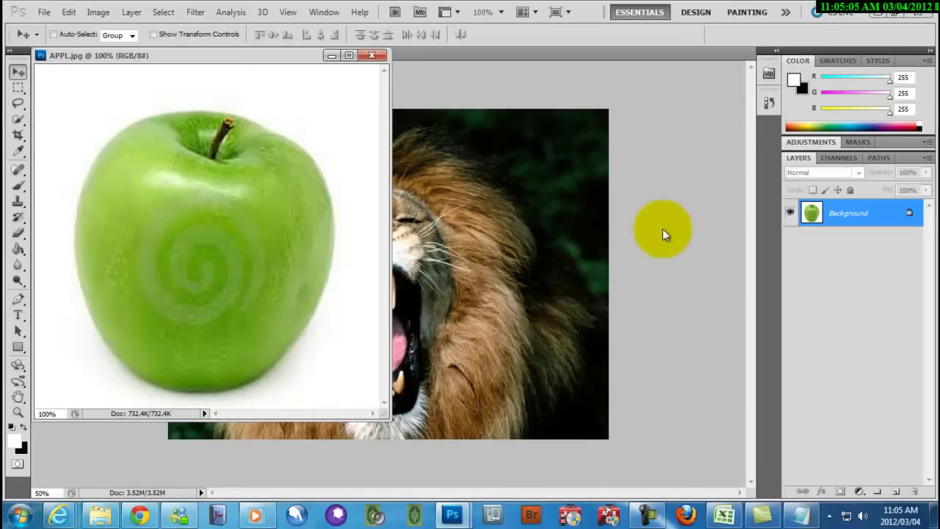
Bring Notepad back as a small window over Photoshop, place it over the apple image and enlarge it.
click(800, 515)
click(889, 12)
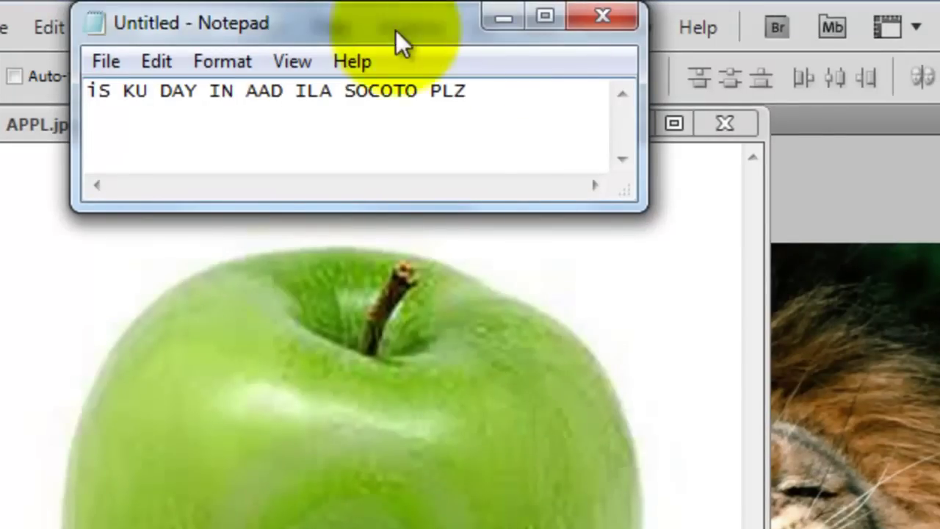
drag(396, 30, 567, 335)
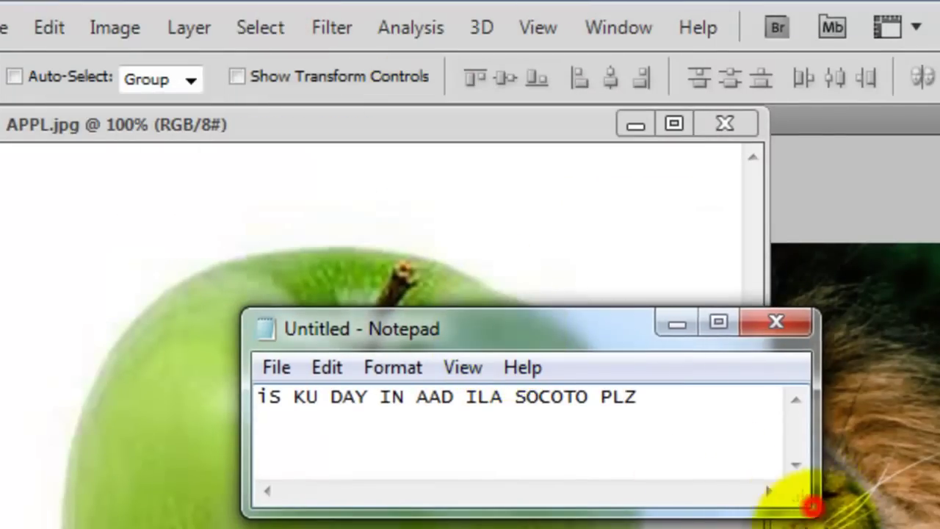
drag(812, 506, 797, 497)
drag(860, 478, 887, 507)
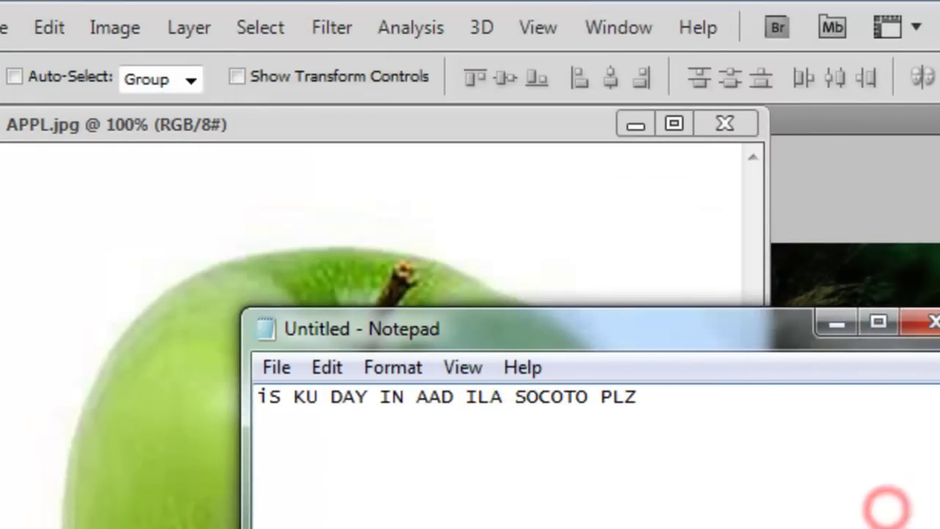
Overwrite the note's message with "HADA WAXINDH" and erase all of it.
drag(727, 420, 188, 365)
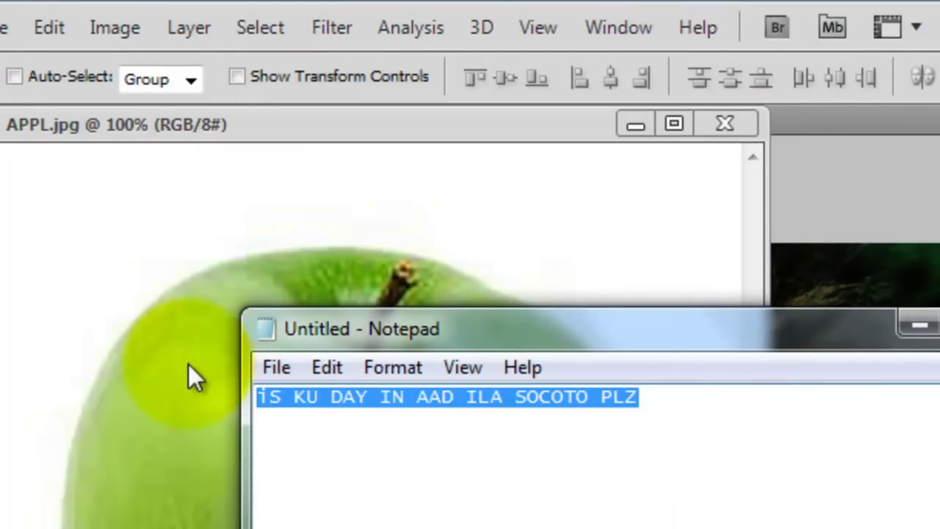
text(H)
key(BackSpace)
text(HADA  WAXA)
key(BackSpace)
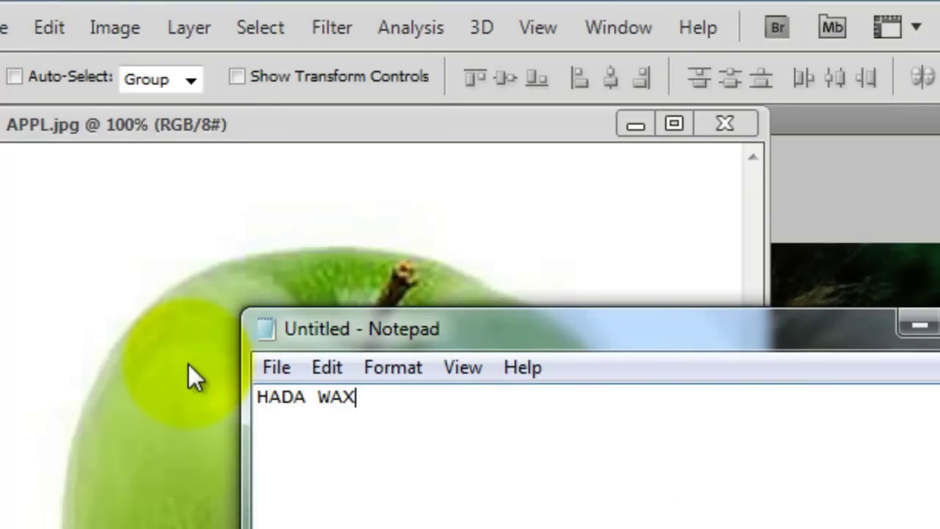
text(INDH)
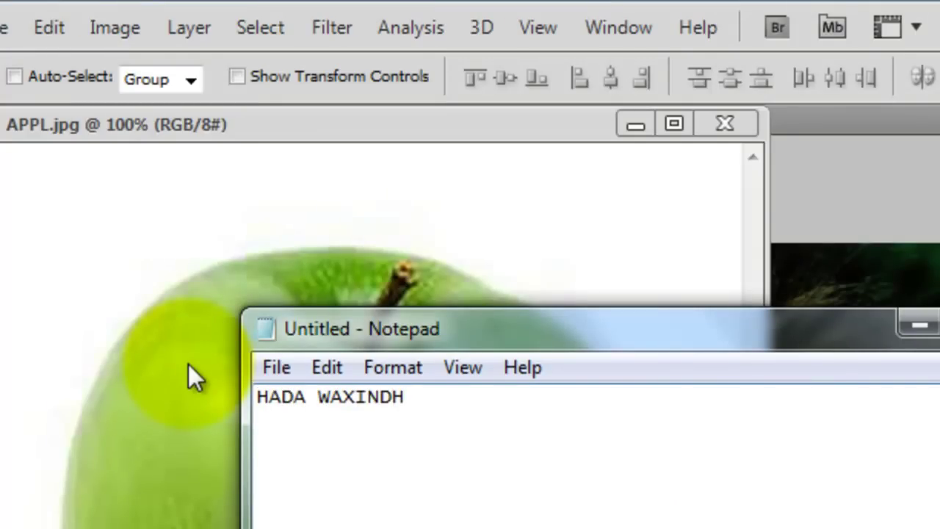
key(BackSpace)
key(BackSpace)
key(BackSpace)
key(BackSpace)
key(BackSpace)
key(BackSpace)
key(BackSpace)
key(BackSpace)
key(BackSpace)
key(BackSpace)
key(BackSpace)
key(BackSpace)
Write "FADLAN INDHAHA KALA FUR OO FIIRI WAXAA AN SAMEYNEYNO" in the empty note and minimize Notepad.
text(FA)
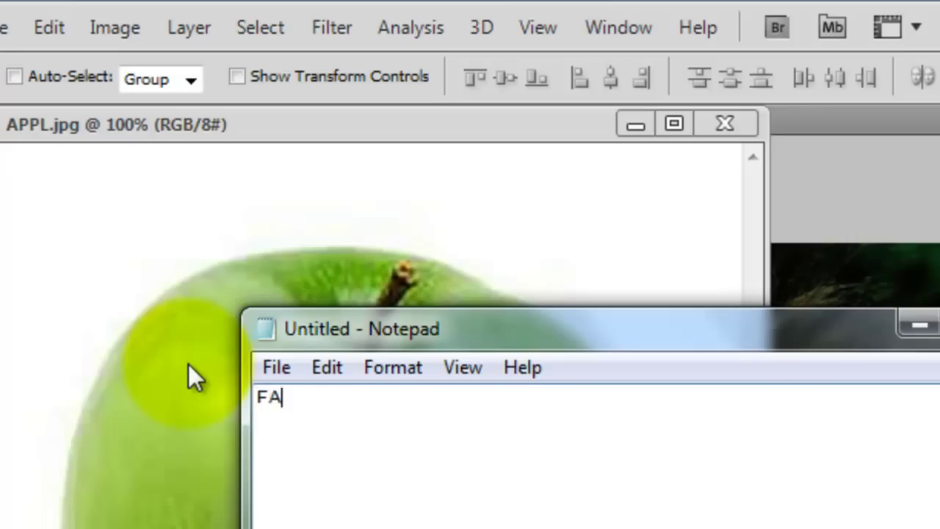
text(DLAN INDHA)
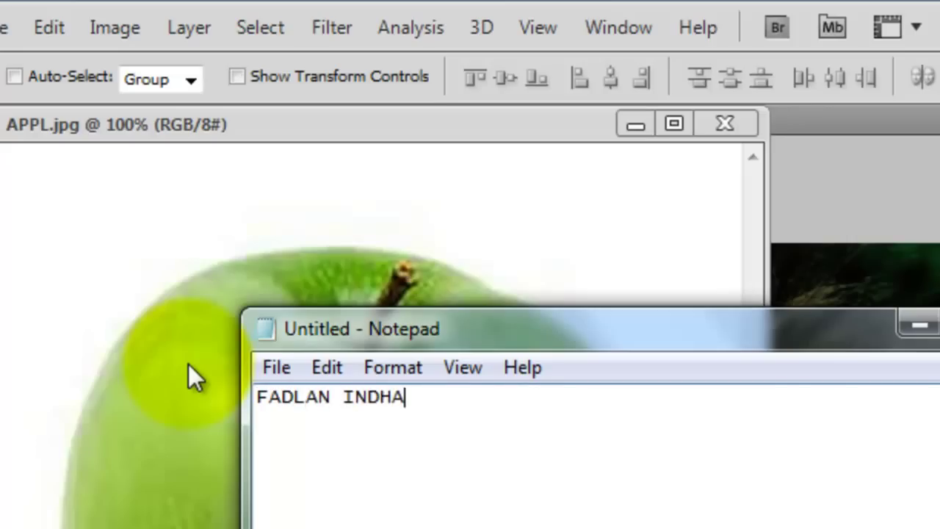
text(HA KALA FUR OO EE)
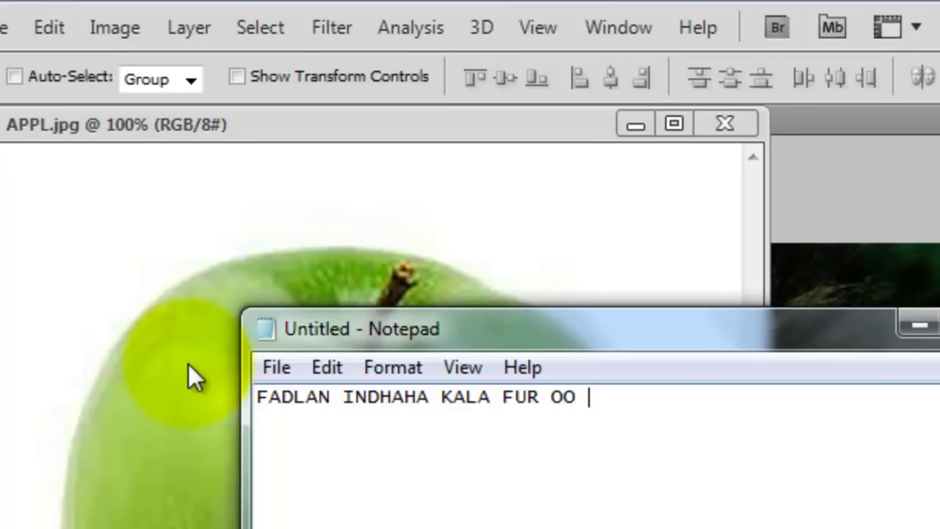
key(BackSpace)
key(BackSpace)
text(FIIRI WAXAA AN )
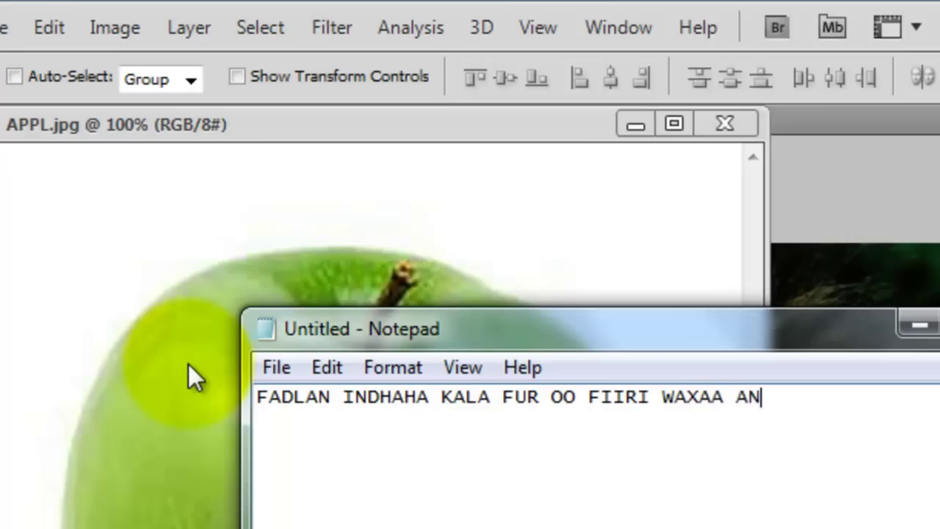
text(SAMEY)
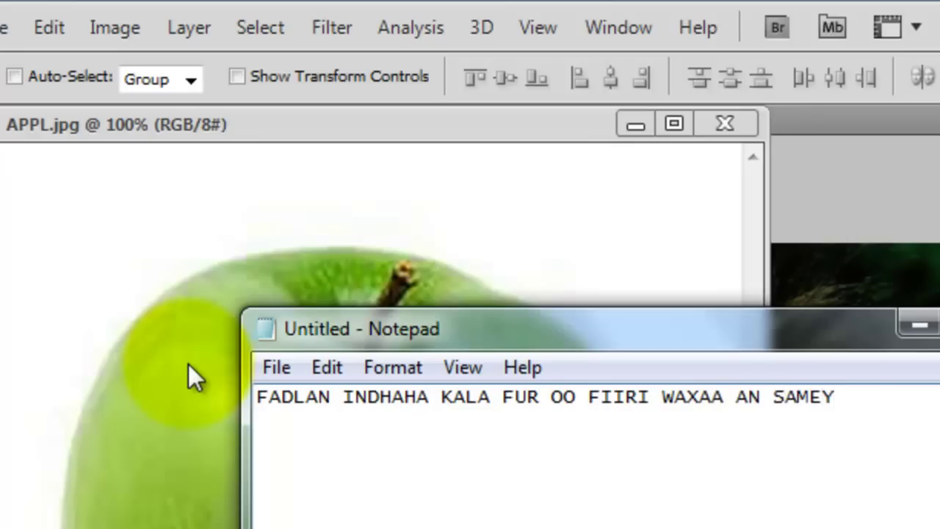
text(NEYNO)
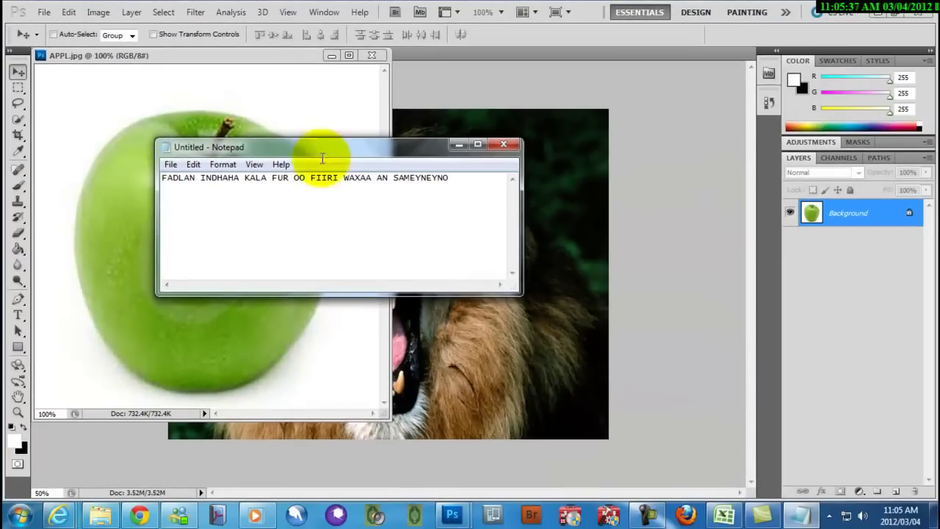
click(458, 145)
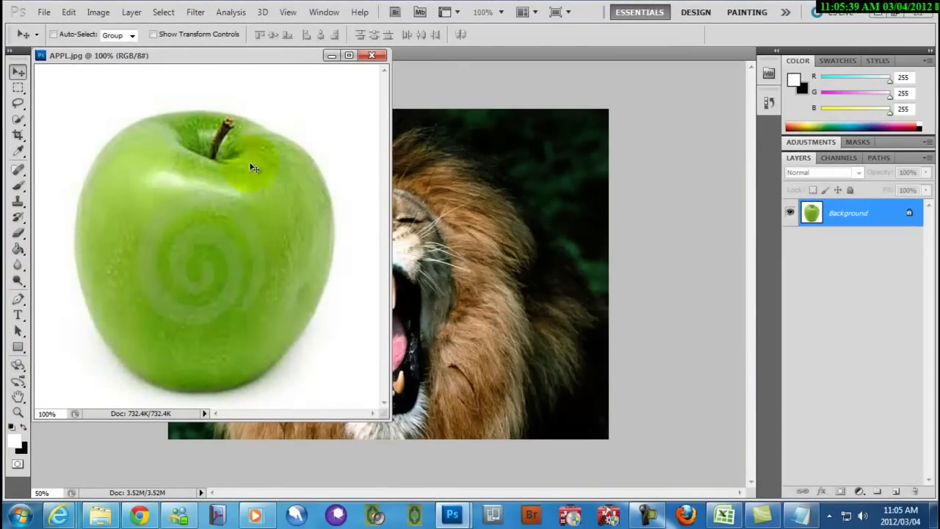
With the Move tool, convert the lion image's locked Background into an editable layer named Layer 0.
click(16, 72)
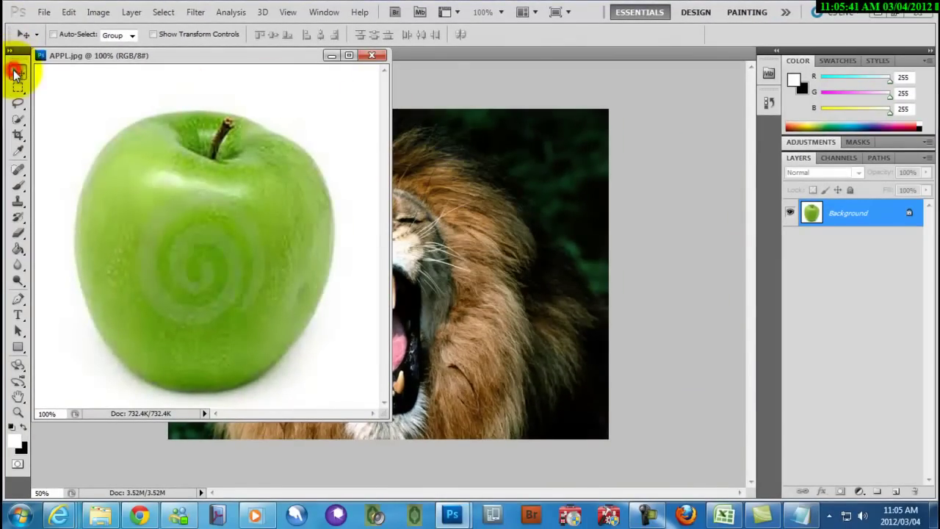
drag(522, 254, 354, 219)
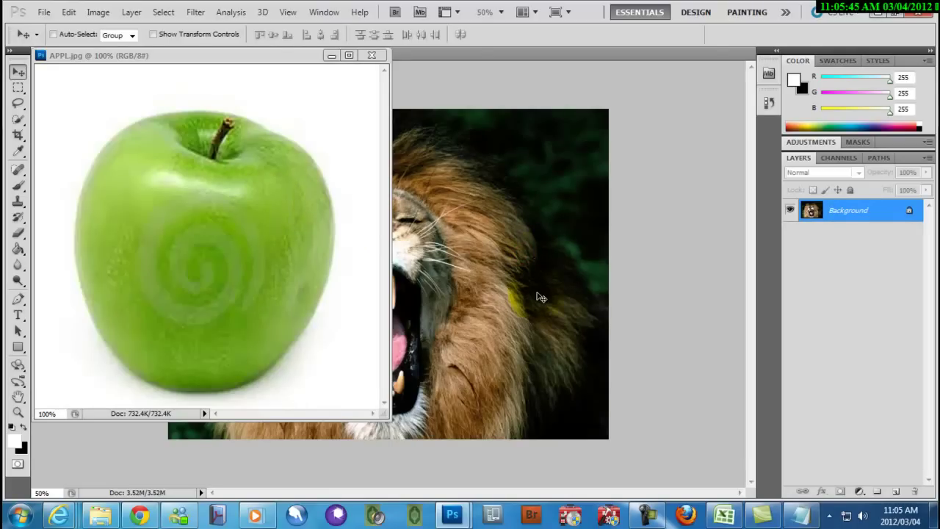
double_click(911, 210)
click(577, 163)
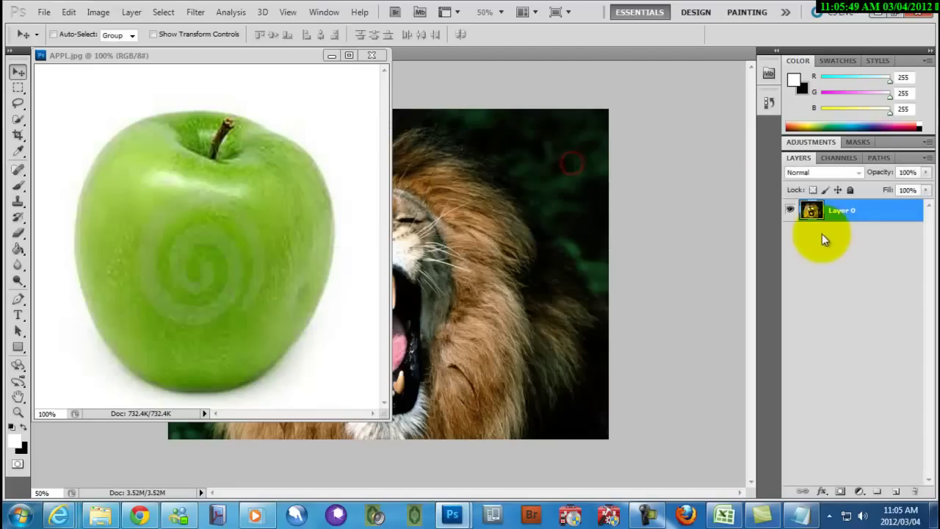
Copy the lion layer into APPL.jpg and convert the apple's locked Background into an editable layer named Layer 0.
drag(839, 214, 286, 206)
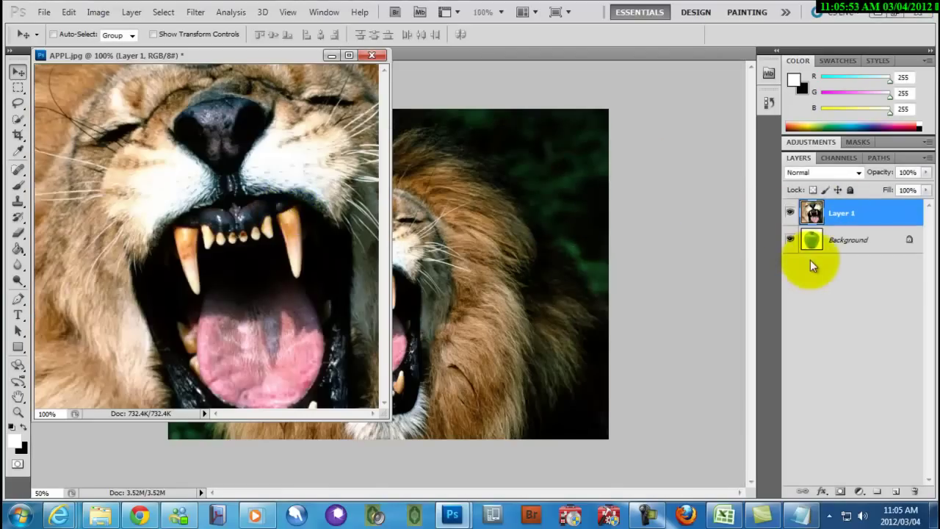
click(909, 241)
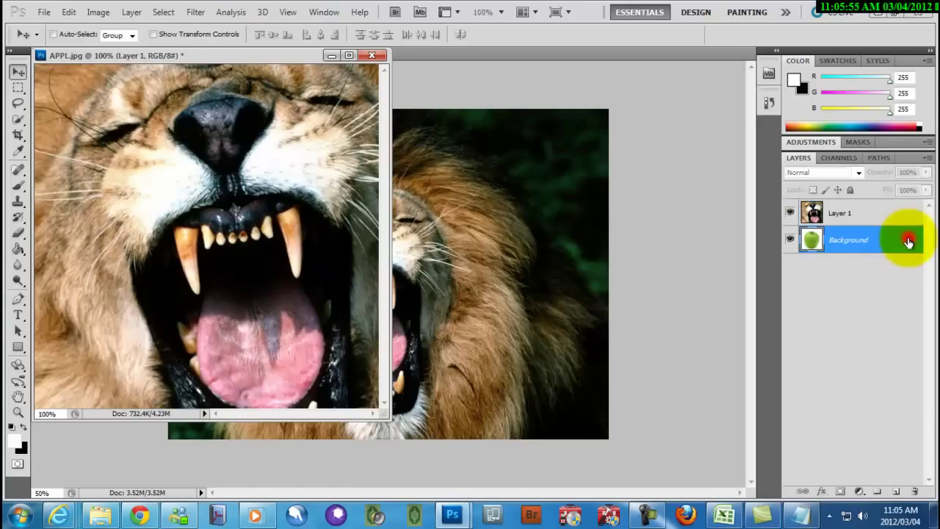
click(591, 102)
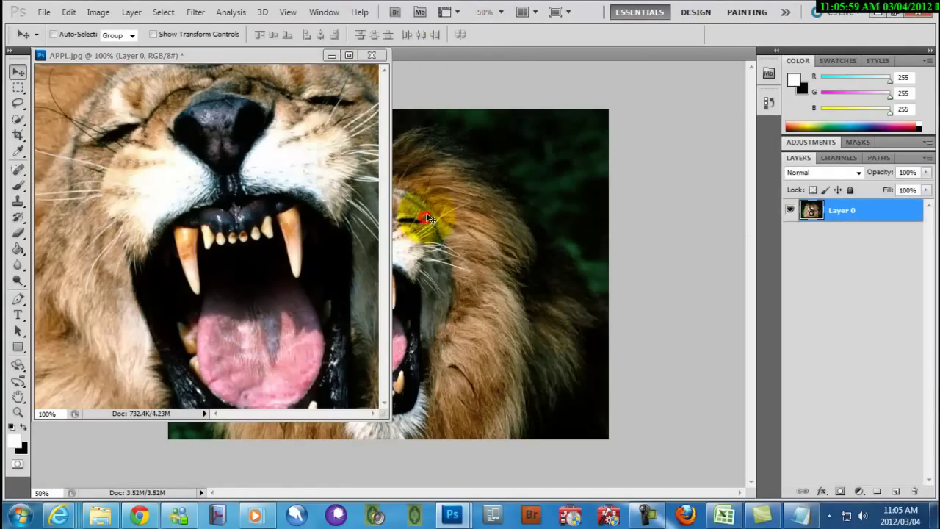
Close LIBAX.jpg without saving its changes, keeping the APPL.jpg window minimized meanwhile and restoring it.
click(331, 57)
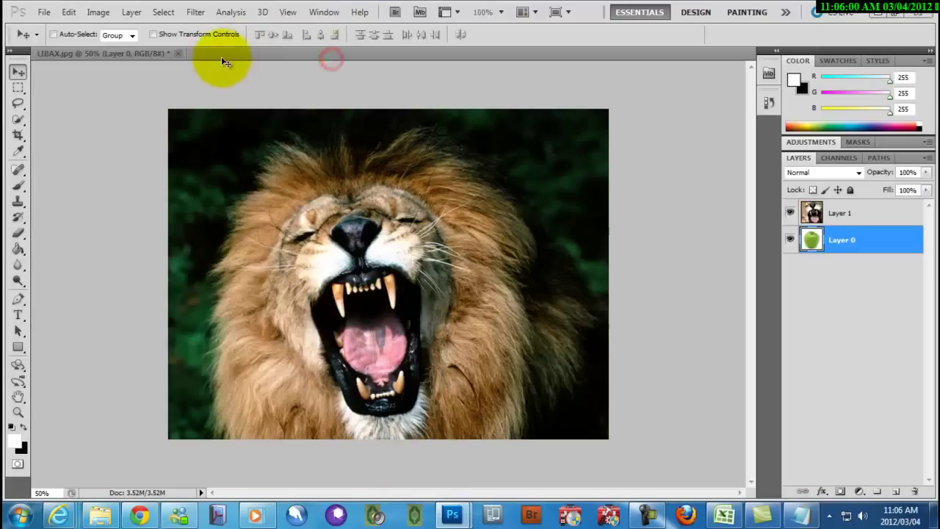
click(177, 53)
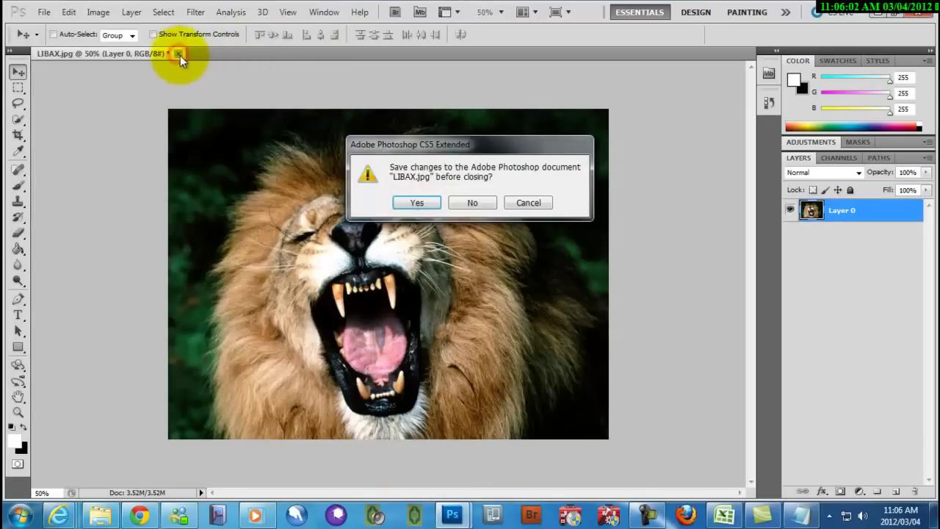
click(468, 198)
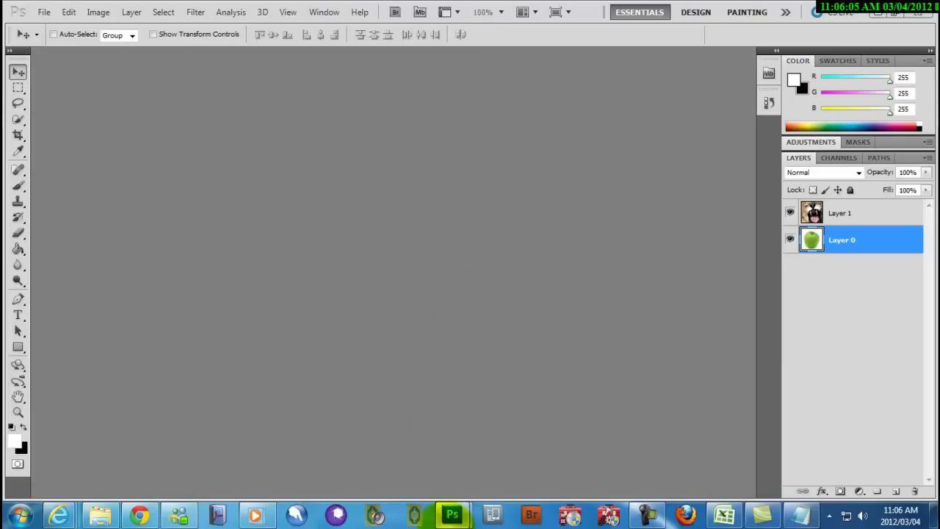
mouse_move(452, 514)
click(512, 460)
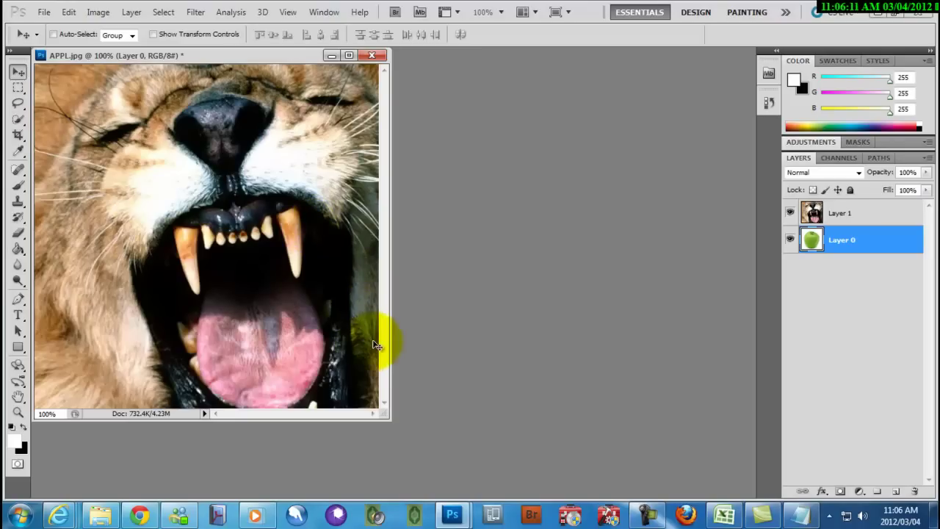
Start a free transform on the apple layer and enlarge the APPL.jpg window so gray space surrounds the canvas.
key(ctrl+t)
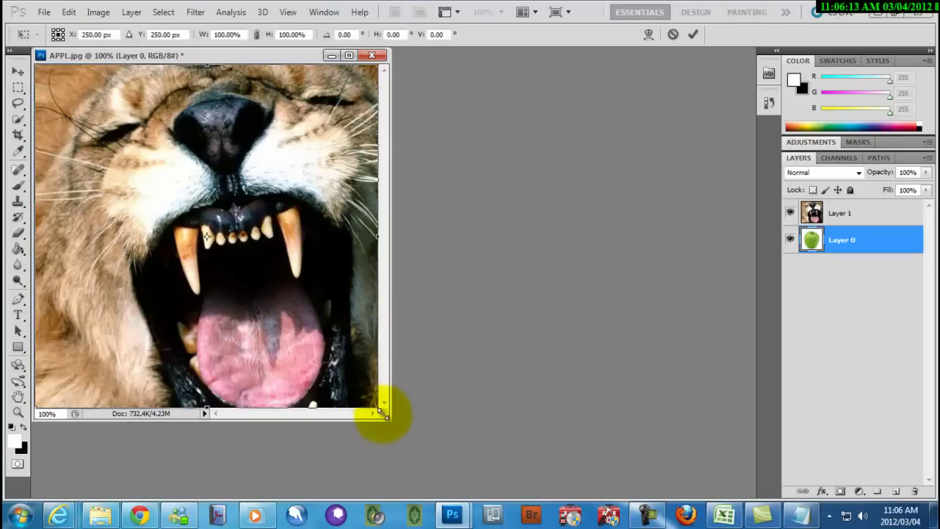
drag(383, 412, 485, 471)
drag(425, 434, 285, 291)
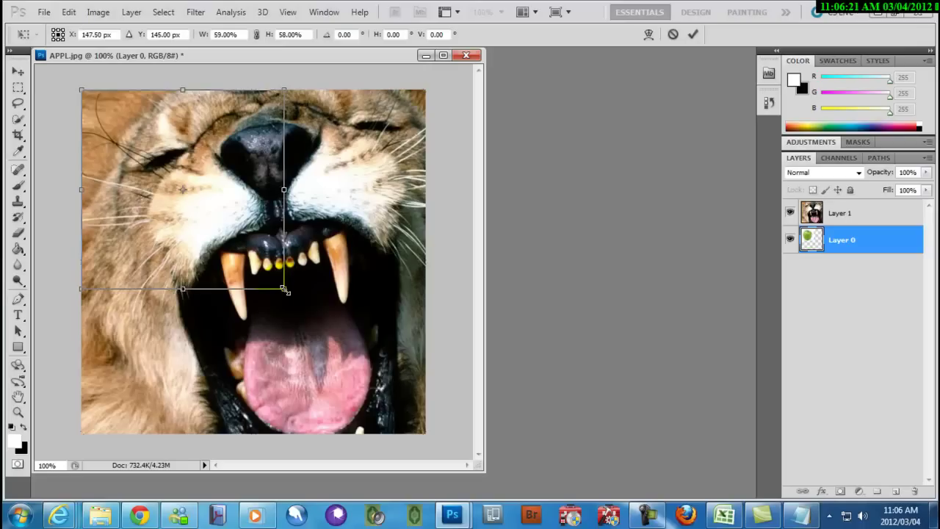
drag(177, 157, 237, 227)
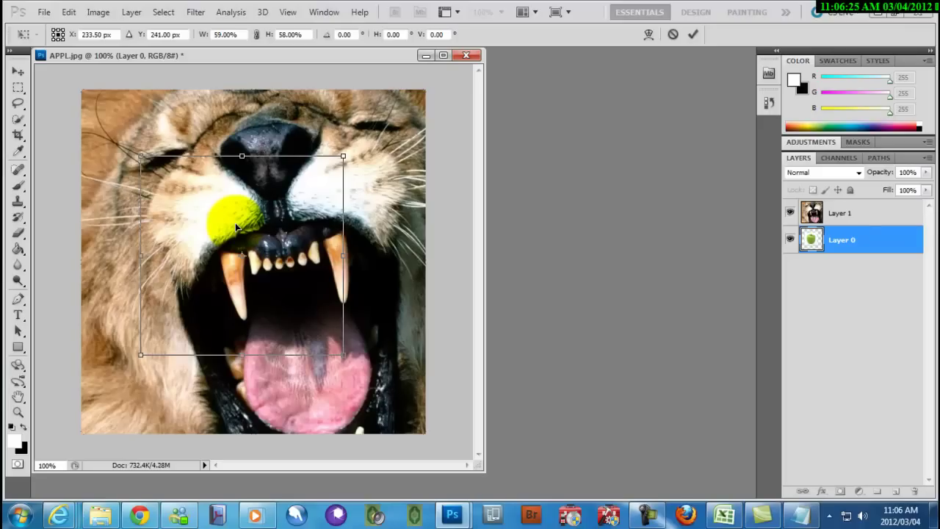
key(ctrl+z)
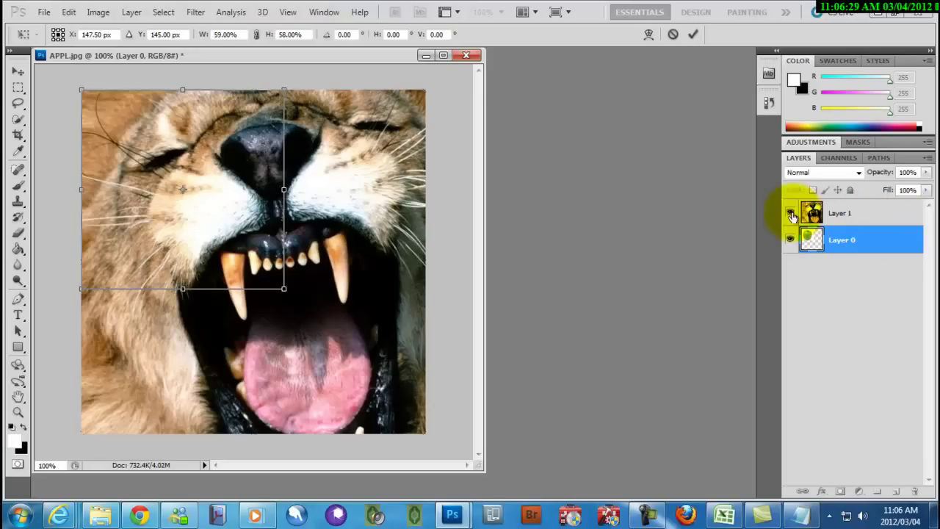
click(840, 212)
click(18, 70)
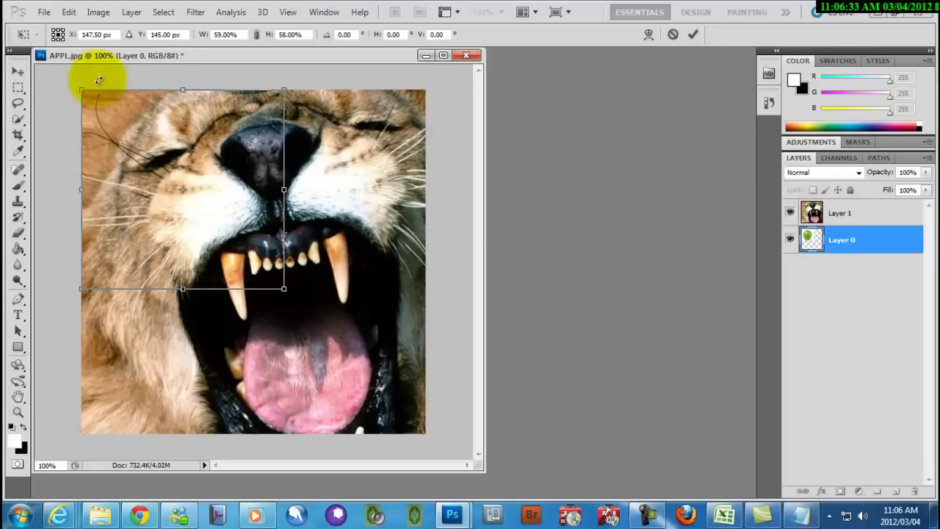
click(18, 70)
click(605, 209)
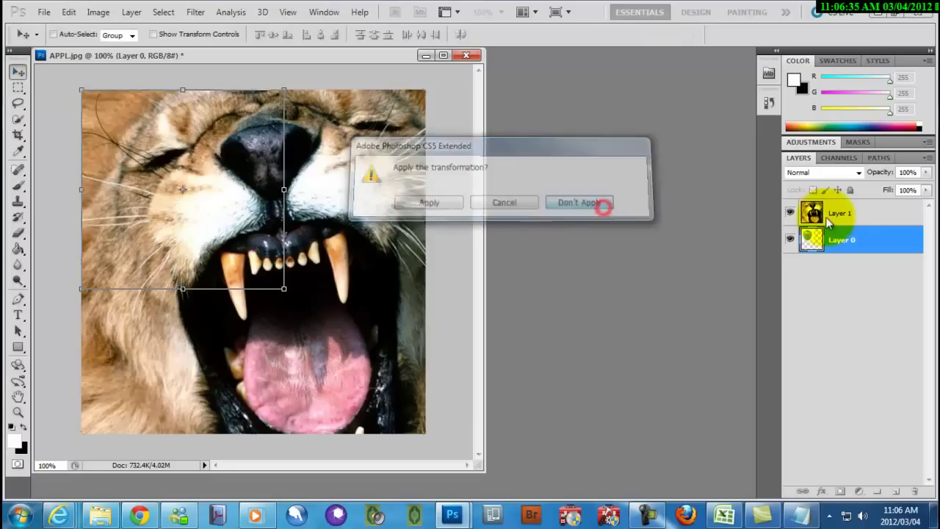
Free-transform the lion layer (Layer 1) and shift it left until its right edge is within reach on the canvas.
click(827, 213)
key(ctrl+t)
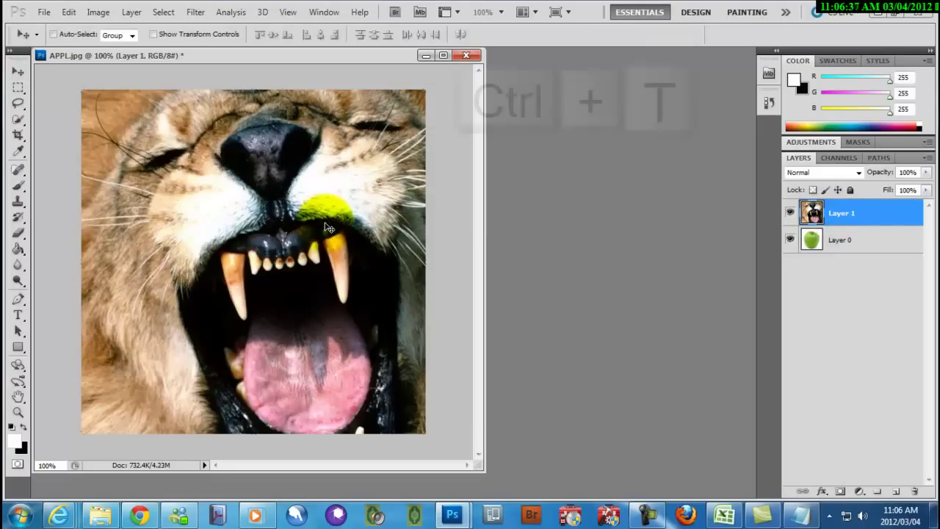
drag(402, 255, 328, 243)
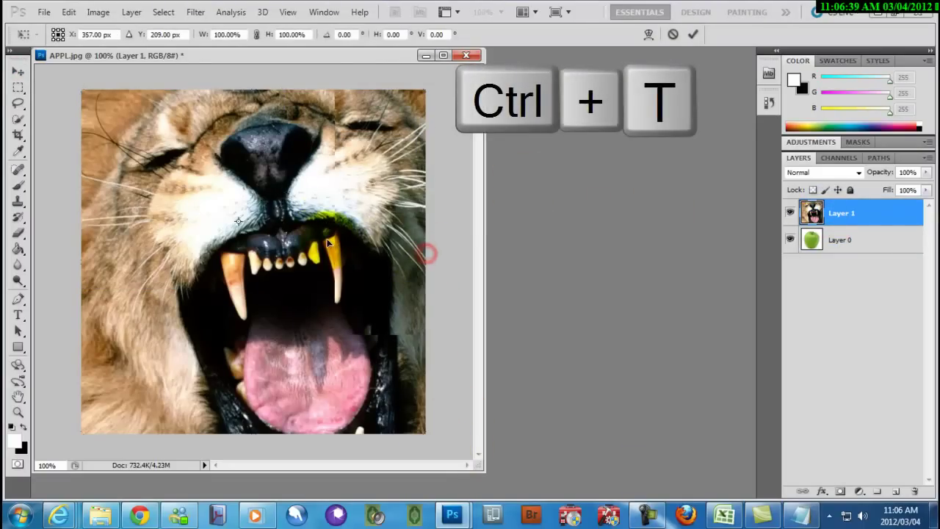
click(422, 239)
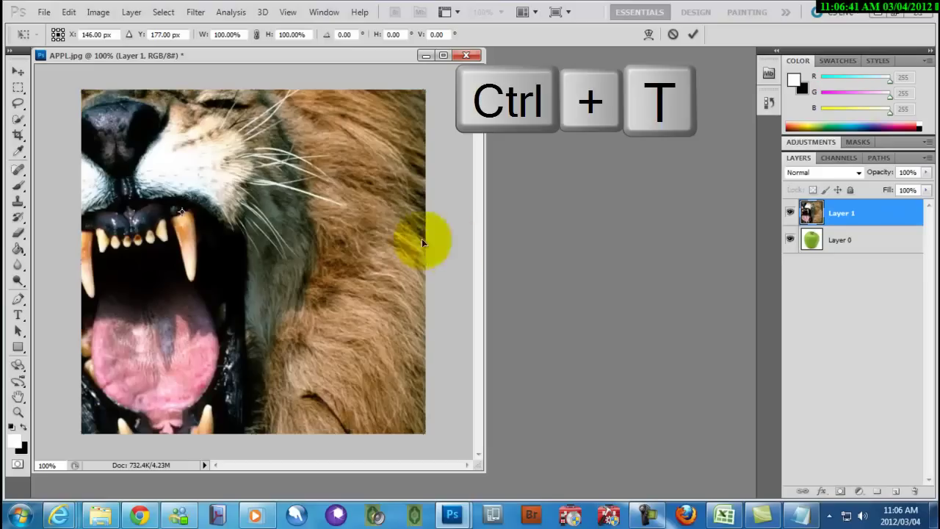
drag(345, 237, 305, 234)
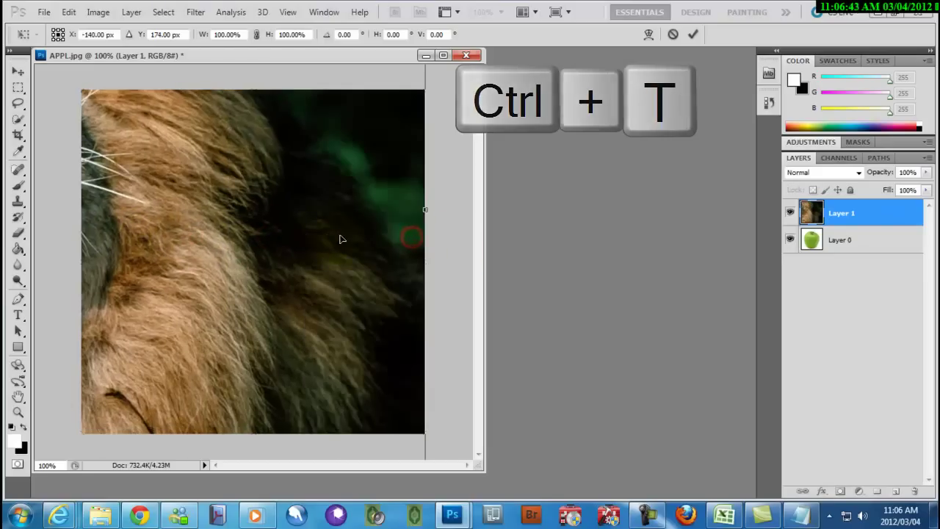
drag(419, 210, 382, 238)
Shrink the lion layer to about 39% width and 23% height and position it over the apple's upper half.
drag(441, 126, 290, 395)
drag(235, 419, 368, 145)
drag(424, 122, 218, 363)
drag(149, 390, 373, 130)
drag(435, 174, 297, 176)
drag(313, 219, 360, 213)
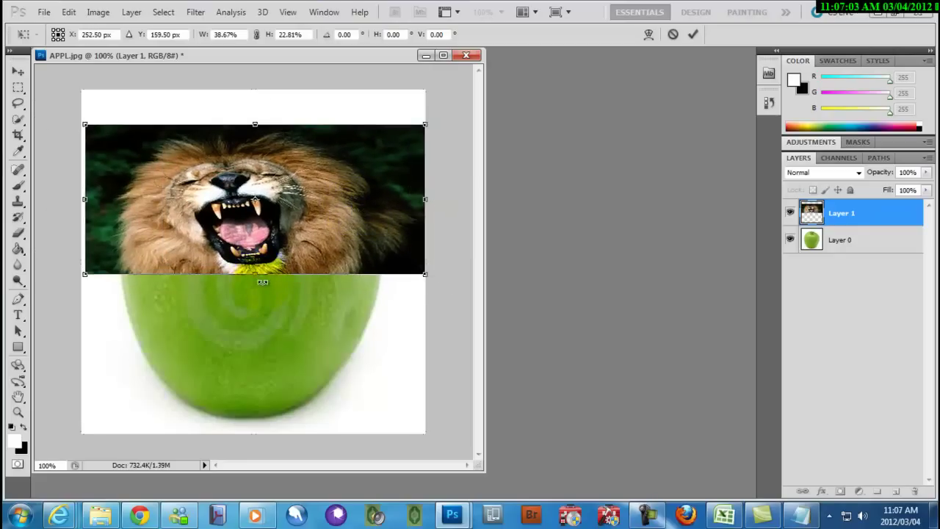
Stretch the lion layer to about 46% height so it covers the apple, and apply the transform.
drag(257, 279, 250, 433)
mouse_move(261, 325)
mouse_down()
mouse_move(266, 302)
mouse_move(265, 318)
mouse_up()
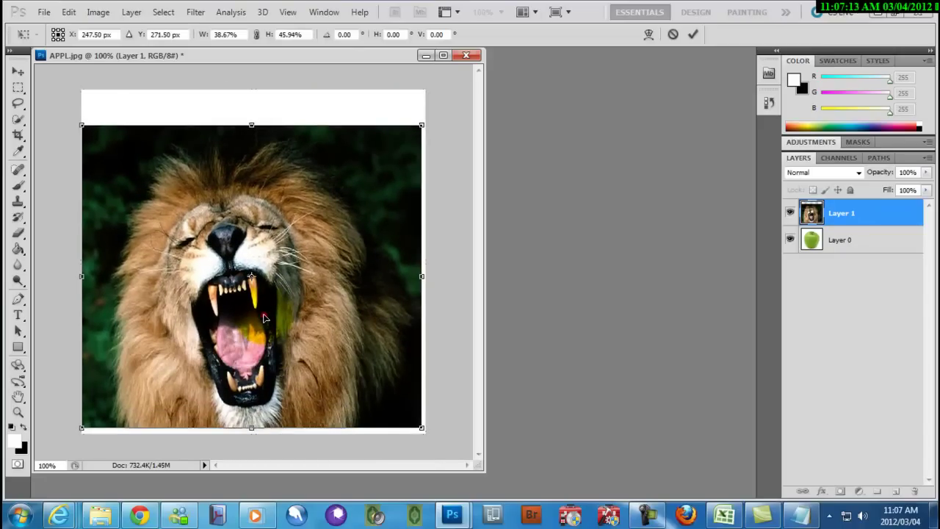
key(Return)
click(308, 65)
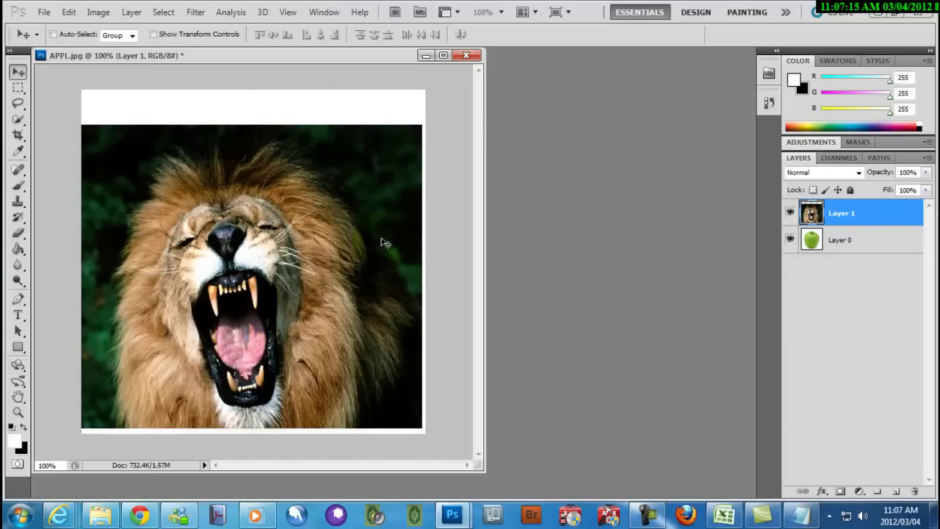
Nudge the lion layer 3 px to the right and lower its opacity to 54%.
key(Right)
key(Right)
key(Right)
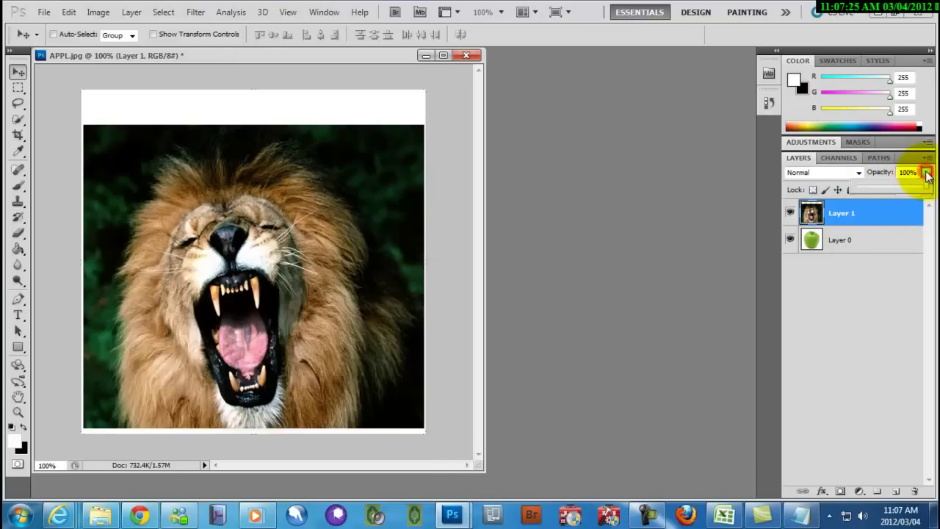
drag(927, 173, 894, 182)
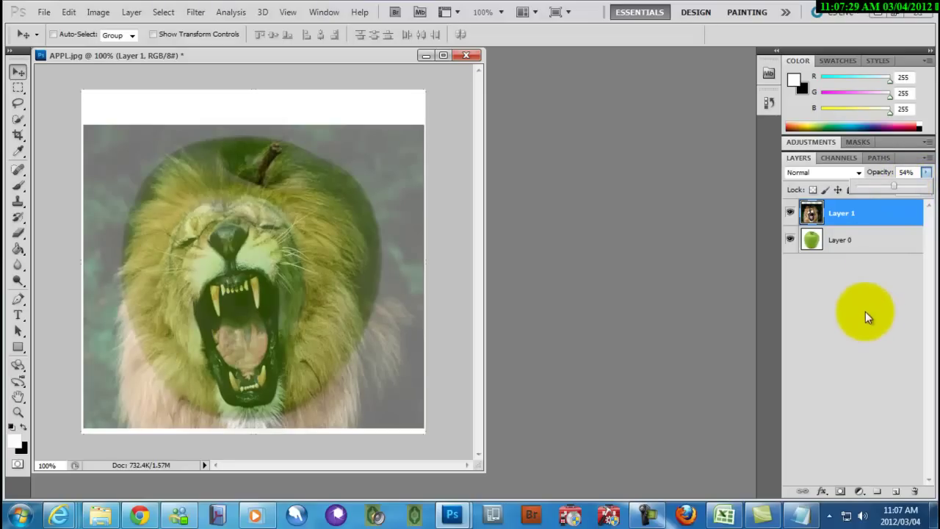
click(869, 274)
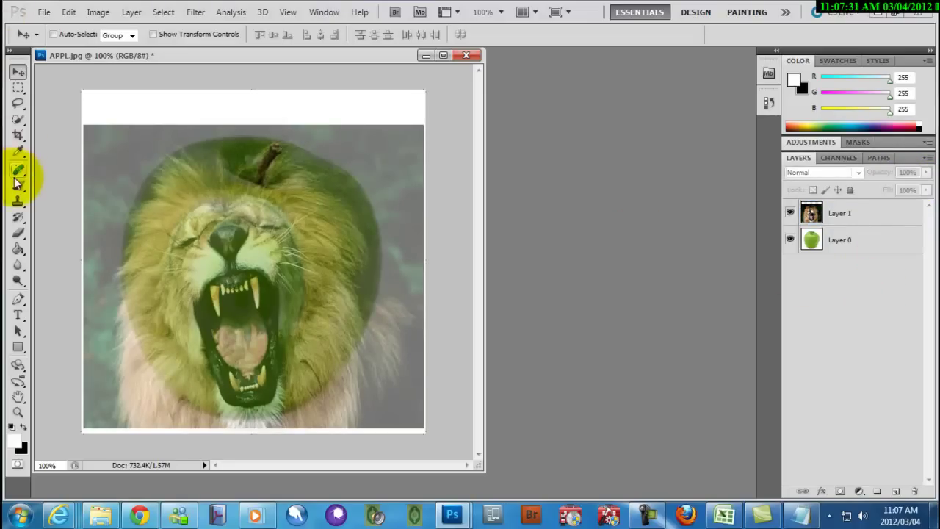
Choose the Eraser tool and make the lion layer (Layer 1) the active layer.
click(16, 233)
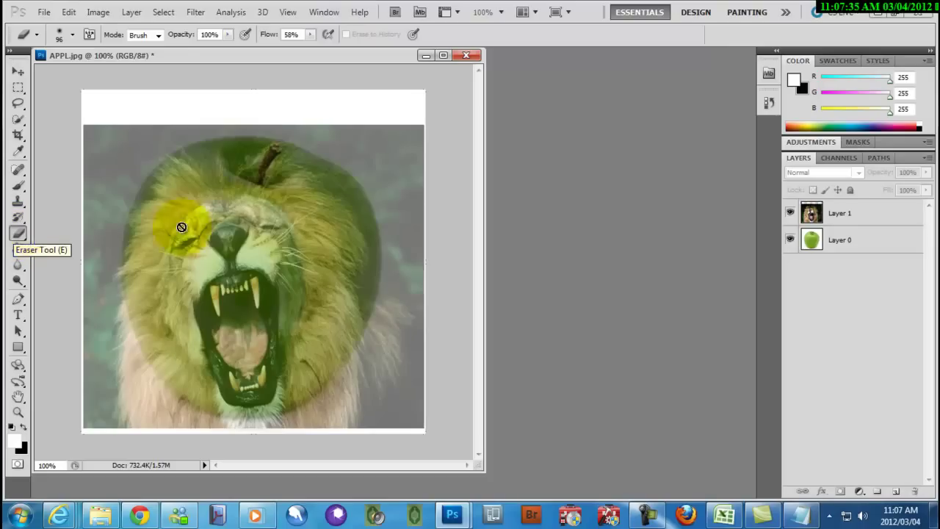
click(857, 210)
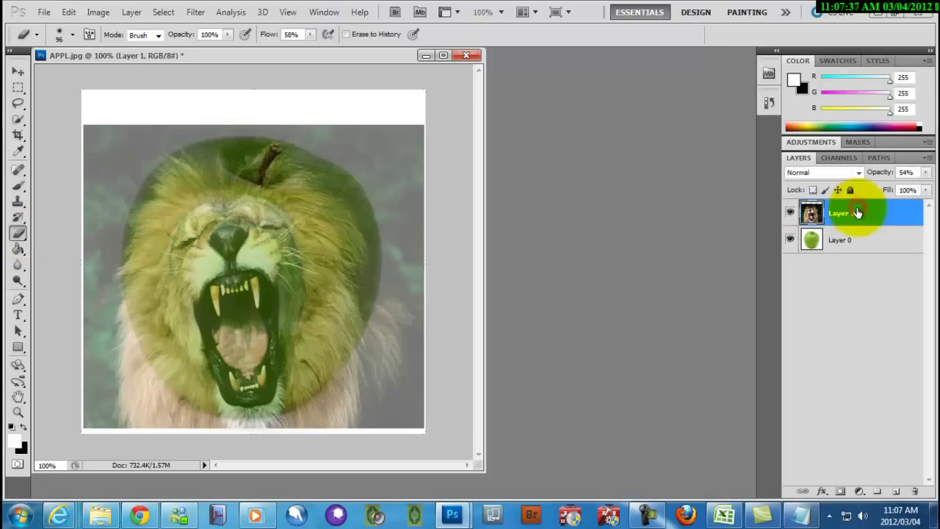
right_click(264, 217)
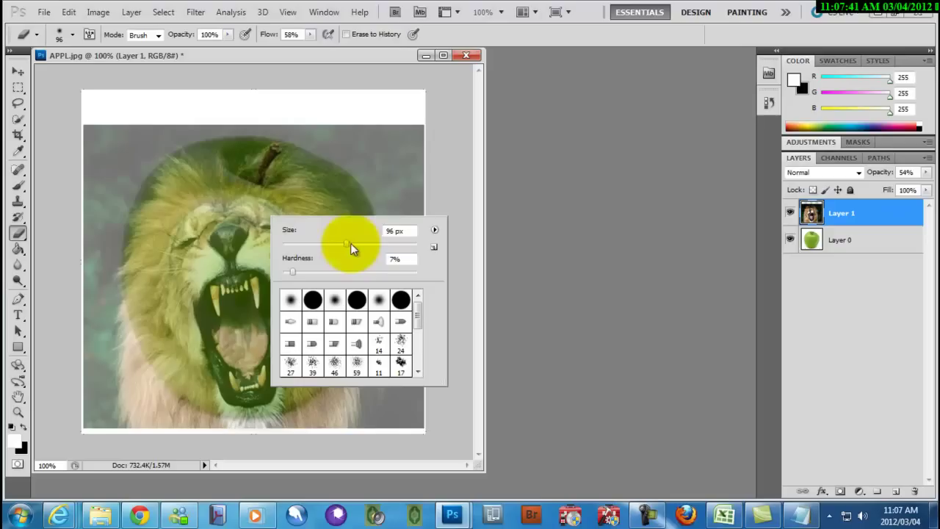
click(435, 231)
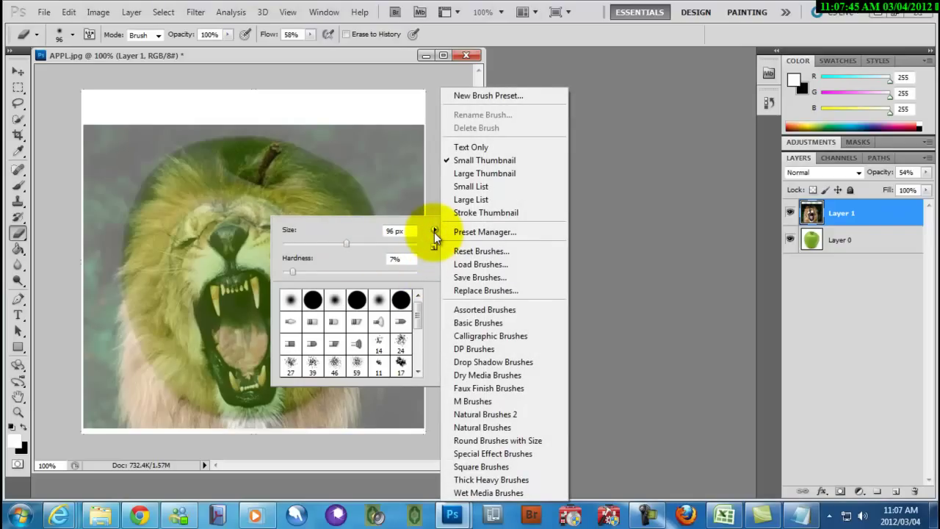
click(490, 174)
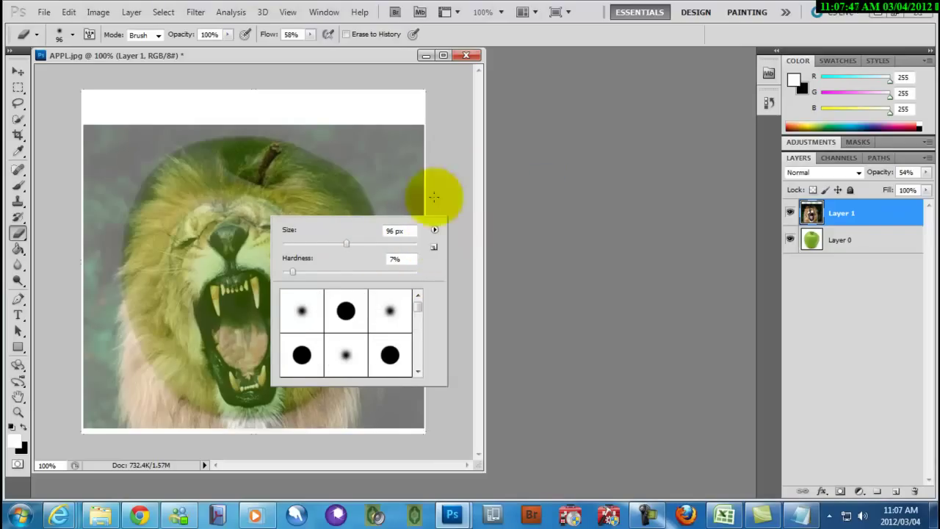
click(435, 230)
click(472, 160)
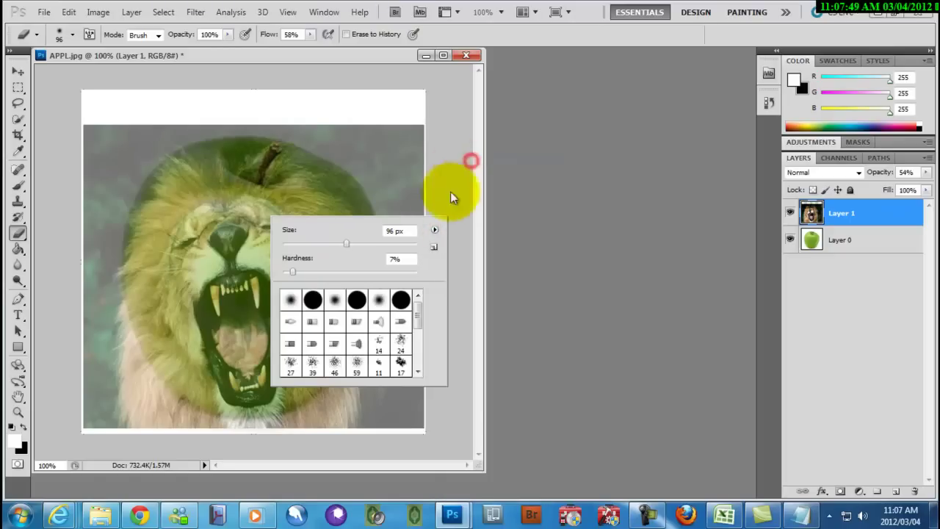
click(435, 232)
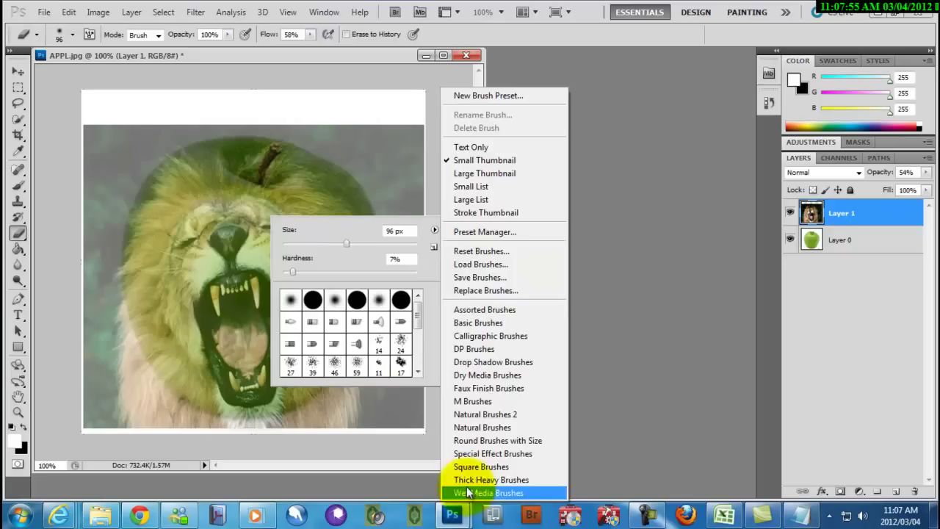
click(371, 126)
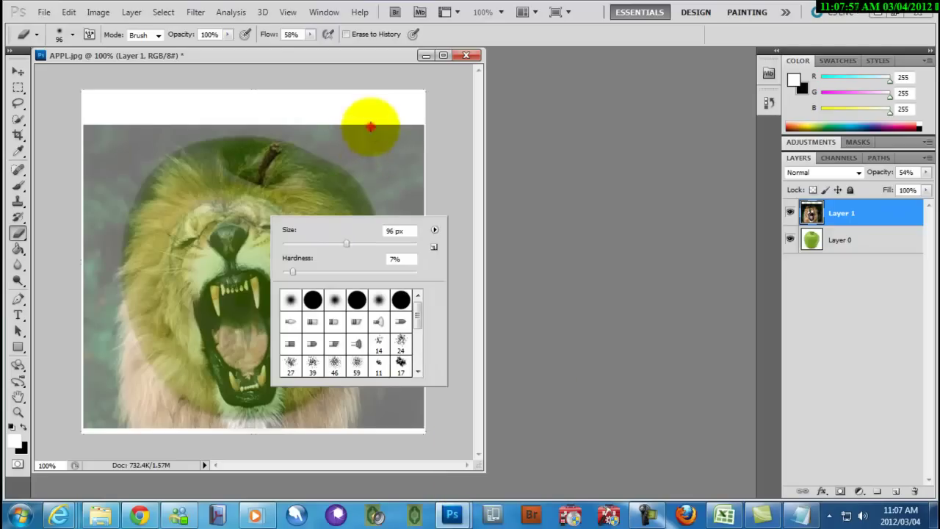
Erase the lion photo's background and outer mane around the apple with the 96 px soft eraser.
right_click(368, 126)
click(335, 137)
mouse_move(328, 134)
mouse_down()
mouse_move(390, 140)
mouse_move(312, 136)
mouse_move(420, 126)
mouse_move(413, 213)
mouse_move(420, 108)
mouse_move(409, 401)
mouse_move(341, 429)
mouse_move(405, 401)
mouse_move(424, 423)
mouse_move(378, 429)
mouse_move(409, 442)
mouse_move(362, 433)
mouse_move(357, 362)
mouse_move(365, 161)
mouse_move(364, 373)
mouse_move(394, 296)
mouse_move(389, 127)
mouse_move(376, 307)
mouse_move(365, 332)
mouse_move(339, 197)
mouse_move(323, 163)
mouse_move(233, 139)
mouse_move(326, 130)
mouse_move(148, 131)
mouse_move(92, 144)
mouse_move(118, 132)
mouse_move(127, 111)
mouse_move(152, 125)
mouse_move(119, 141)
mouse_move(90, 282)
mouse_move(88, 152)
mouse_move(75, 306)
mouse_move(75, 408)
mouse_move(87, 295)
mouse_move(83, 382)
mouse_move(107, 422)
mouse_move(65, 433)
mouse_move(214, 440)
mouse_move(319, 425)
mouse_up()
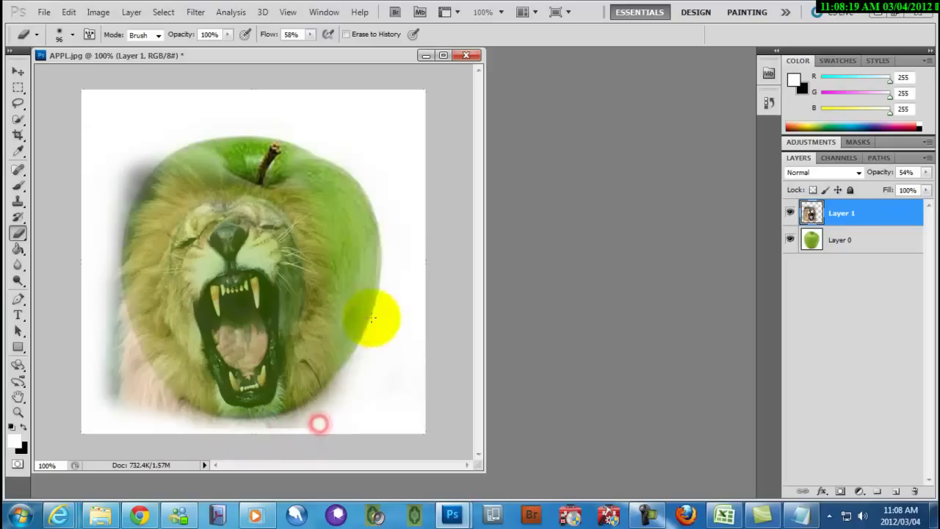
mouse_move(165, 166)
mouse_down()
mouse_move(136, 190)
mouse_move(151, 152)
mouse_move(116, 202)
mouse_move(99, 281)
mouse_move(106, 388)
mouse_move(119, 405)
mouse_move(102, 244)
mouse_move(151, 407)
mouse_move(192, 425)
mouse_move(134, 348)
mouse_move(111, 276)
mouse_move(119, 213)
mouse_move(166, 161)
mouse_move(309, 154)
mouse_up()
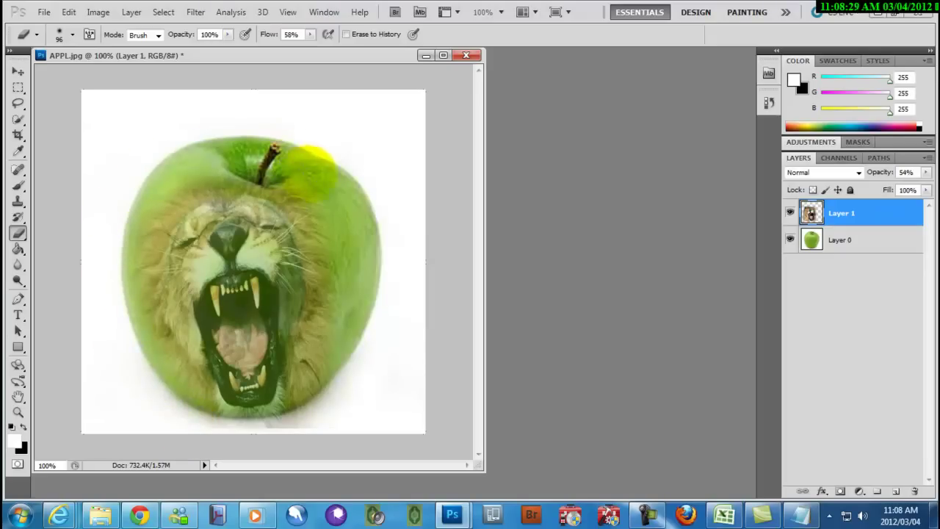
mouse_move(346, 260)
mouse_down()
mouse_move(342, 328)
mouse_move(305, 417)
mouse_move(272, 435)
mouse_move(147, 435)
mouse_move(306, 431)
mouse_up()
Reduce the eraser to 20 px and erase the fur along the left side of the lion's face and mouth.
right_click(351, 176)
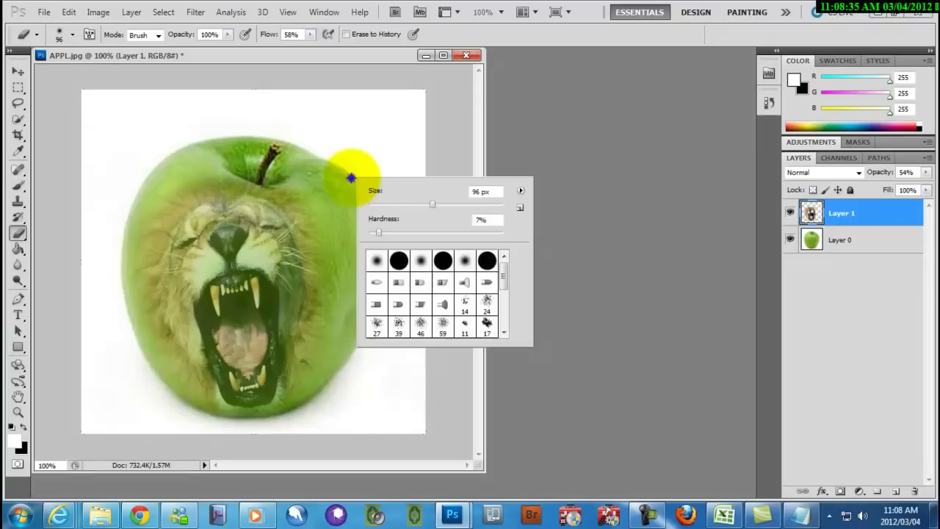
drag(429, 204, 380, 204)
click(313, 171)
click(147, 225)
mouse_move(141, 238)
mouse_down()
mouse_move(143, 302)
mouse_move(141, 182)
mouse_move(145, 247)
mouse_move(132, 222)
mouse_move(124, 265)
mouse_move(136, 315)
mouse_move(124, 280)
mouse_move(161, 353)
mouse_move(148, 298)
mouse_move(155, 345)
mouse_move(168, 356)
mouse_move(176, 313)
mouse_up()
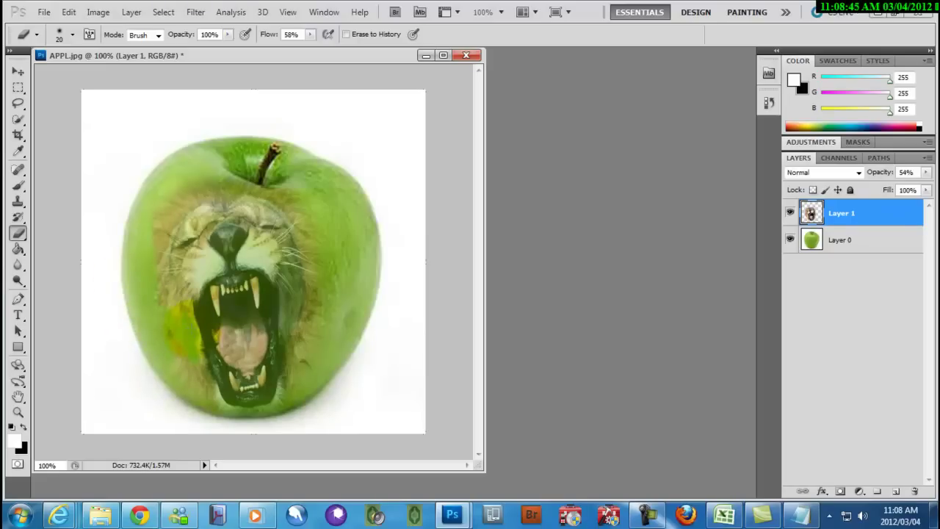
drag(182, 374, 176, 357)
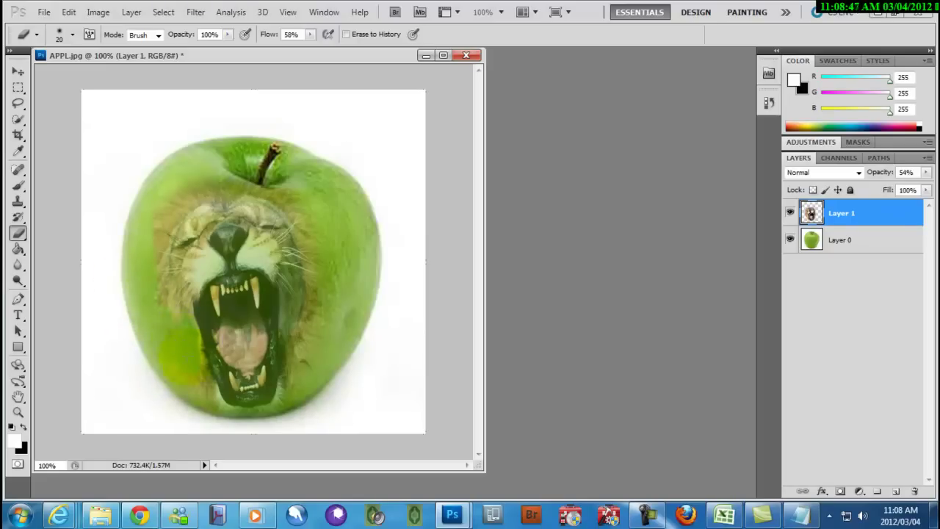
Enlarge the eraser to 41 px and erase the nose, muzzle, forehead and remaining fur, leaving only the eyes and mouth.
right_click(168, 296)
drag(217, 310, 222, 311)
click(177, 279)
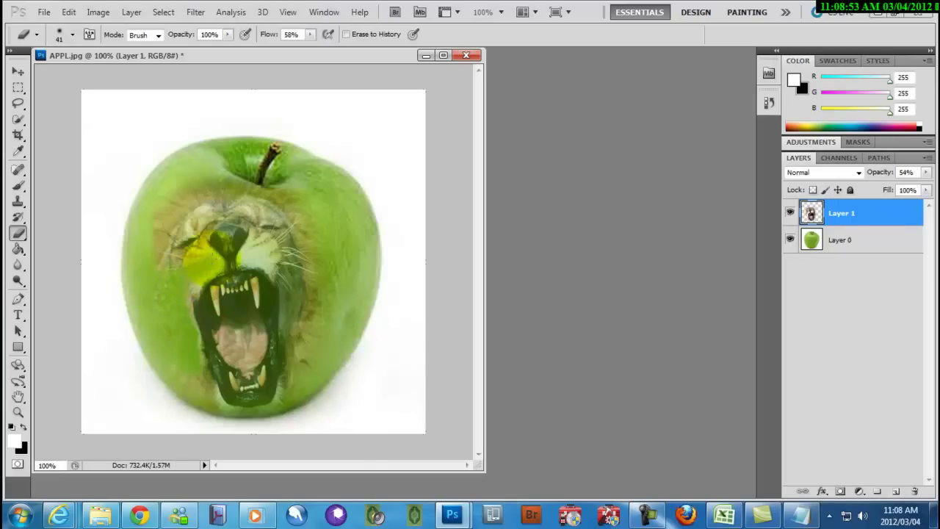
drag(227, 249, 290, 254)
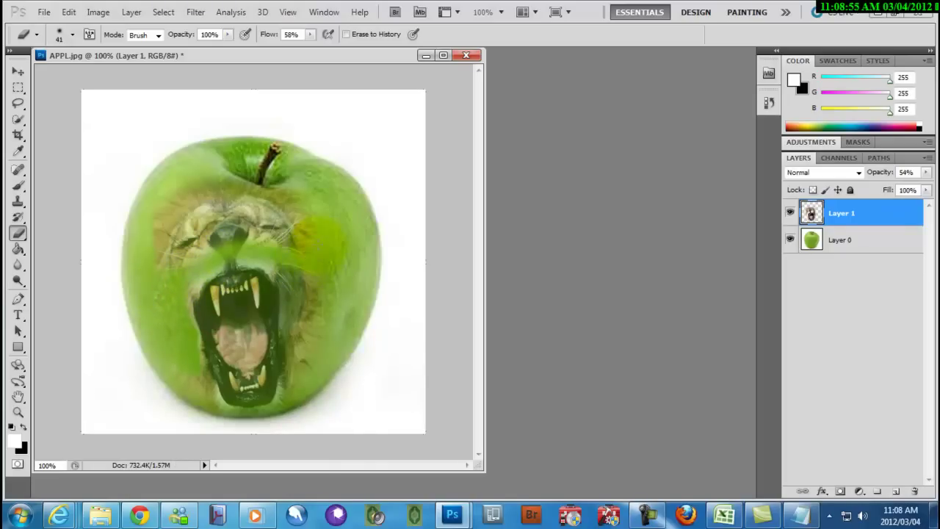
mouse_move(233, 217)
mouse_down()
mouse_move(207, 183)
mouse_move(168, 193)
mouse_move(178, 160)
mouse_move(130, 172)
mouse_move(220, 198)
mouse_move(308, 188)
mouse_up()
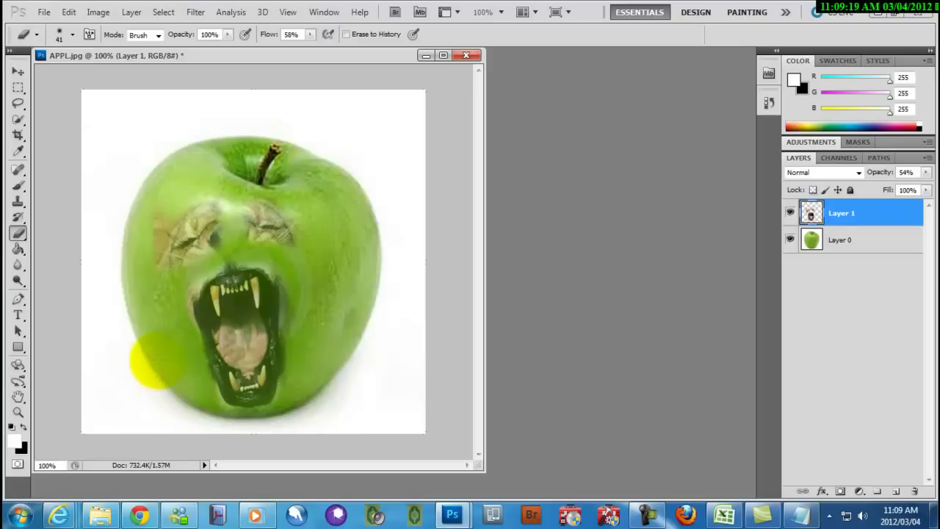
click(158, 305)
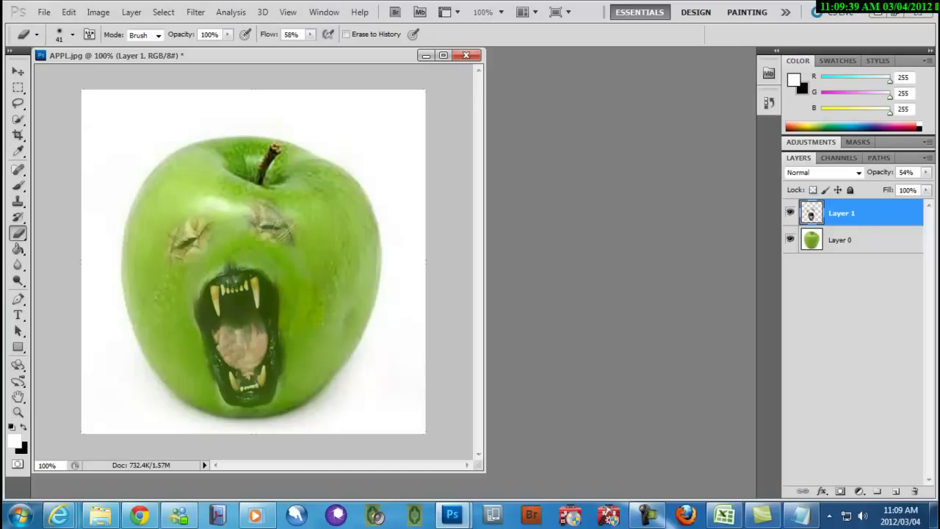
Raise the lion layer's opacity to 100% and set the eraser to 22 px with 18% hardness.
click(925, 173)
drag(897, 187, 925, 185)
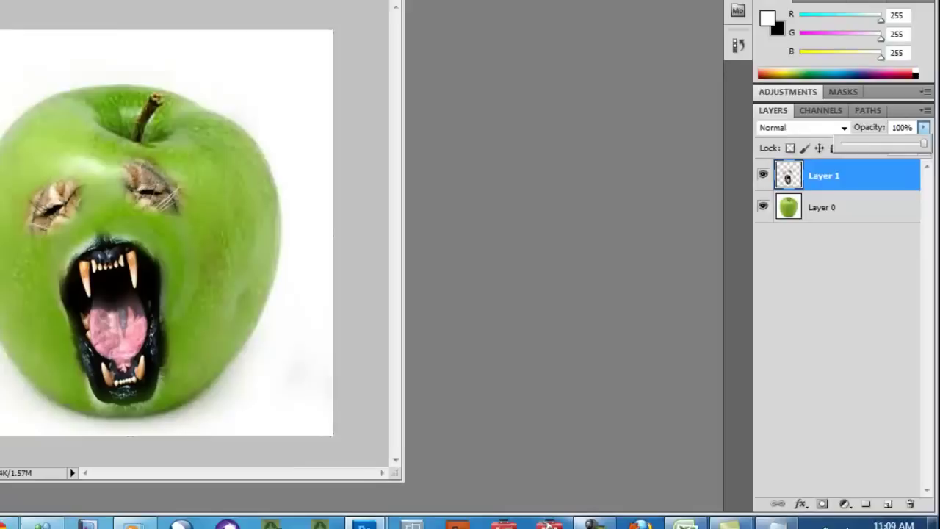
click(18, 233)
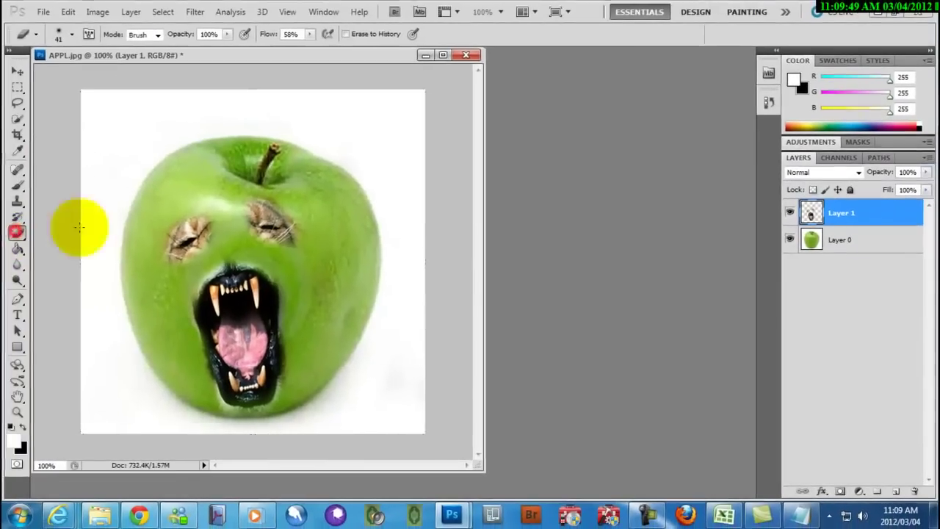
right_click(289, 233)
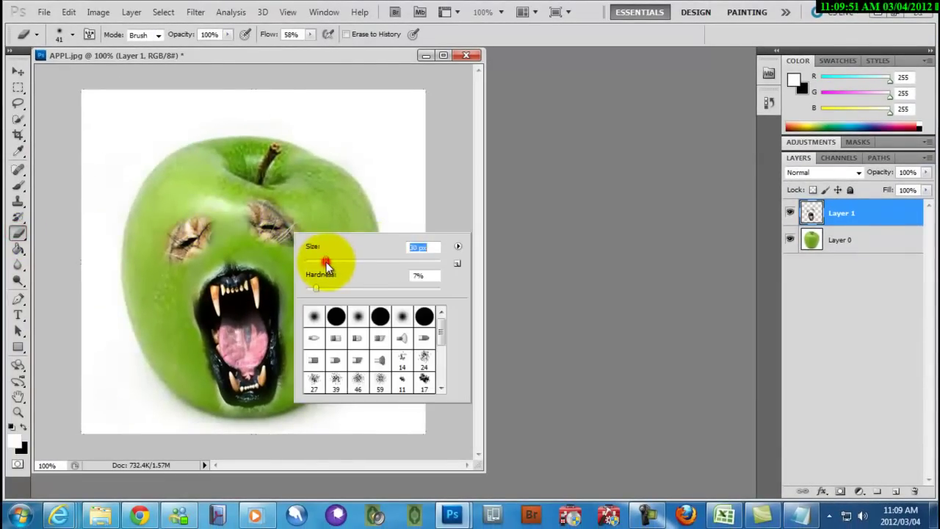
drag(331, 290, 326, 288)
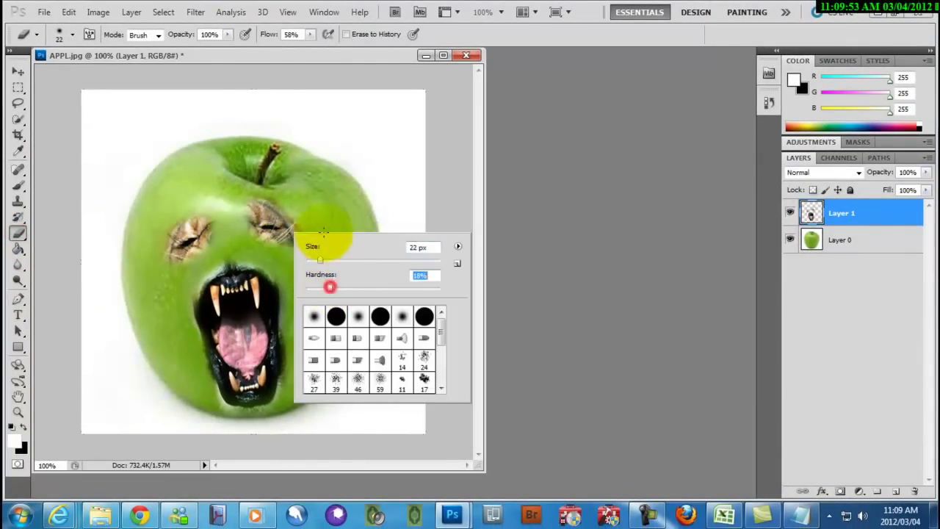
click(323, 219)
Erase the fur surrounding both eyes, keeping only narrow eye slits on the apple.
mouse_move(242, 206)
mouse_down()
mouse_move(290, 201)
mouse_move(243, 216)
mouse_move(262, 214)
mouse_move(264, 235)
mouse_move(278, 216)
mouse_move(293, 224)
mouse_up()
key(ctrl+z)
mouse_move(257, 251)
mouse_down()
mouse_move(213, 234)
mouse_move(220, 213)
mouse_move(201, 244)
mouse_move(187, 237)
mouse_move(208, 247)
mouse_move(165, 256)
mouse_move(224, 229)
mouse_move(213, 246)
mouse_up()
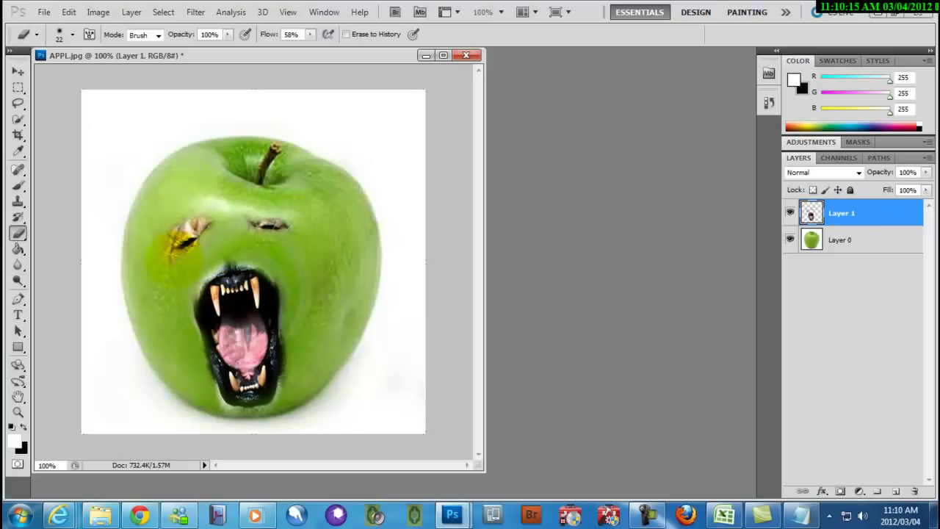
mouse_move(158, 259)
mouse_down()
mouse_move(182, 214)
mouse_move(217, 228)
mouse_move(159, 235)
mouse_move(173, 217)
mouse_move(207, 213)
mouse_move(216, 222)
mouse_move(188, 232)
mouse_up()
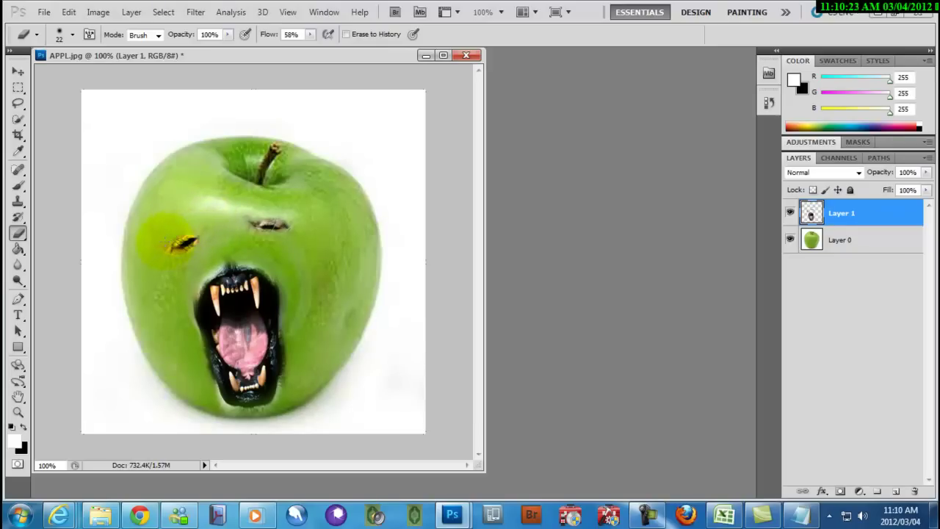
mouse_move(166, 256)
mouse_down()
mouse_move(199, 257)
mouse_move(180, 249)
mouse_move(250, 231)
mouse_move(246, 217)
mouse_move(295, 230)
mouse_move(281, 215)
mouse_move(235, 221)
mouse_up()
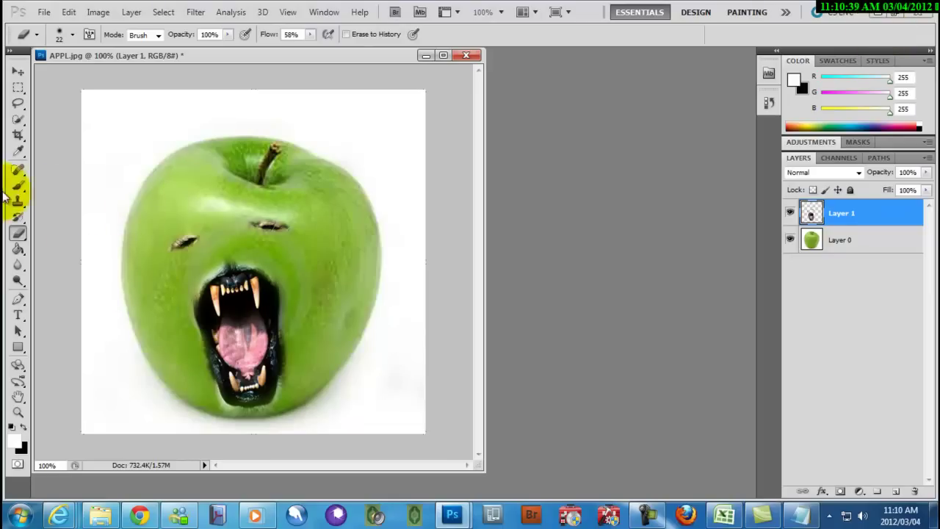
Set the eraser's hardness to 7% and erase the leftover fringe around the outer edge of the mouth.
right_click(272, 247)
click(301, 301)
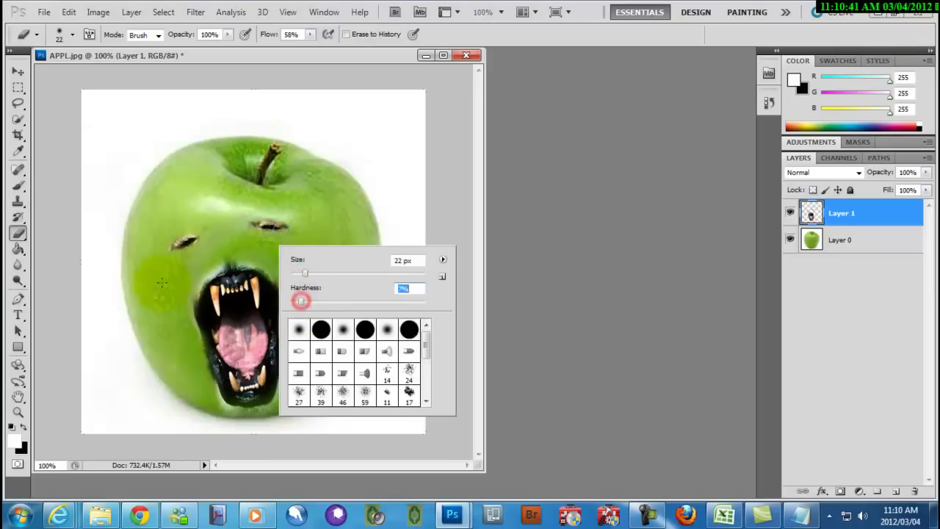
click(179, 287)
drag(188, 324, 208, 276)
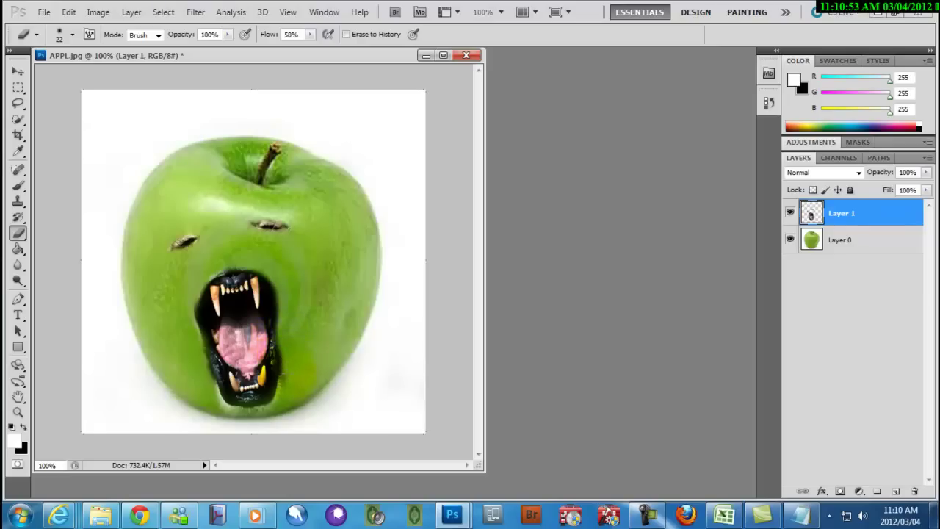
drag(288, 385, 290, 391)
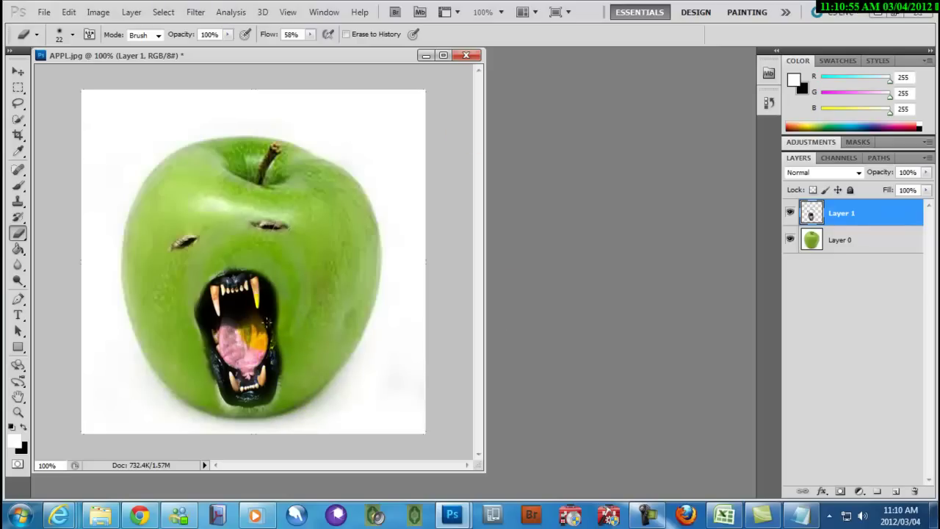
mouse_move(290, 415)
mouse_down()
mouse_move(275, 426)
mouse_move(173, 386)
mouse_up()
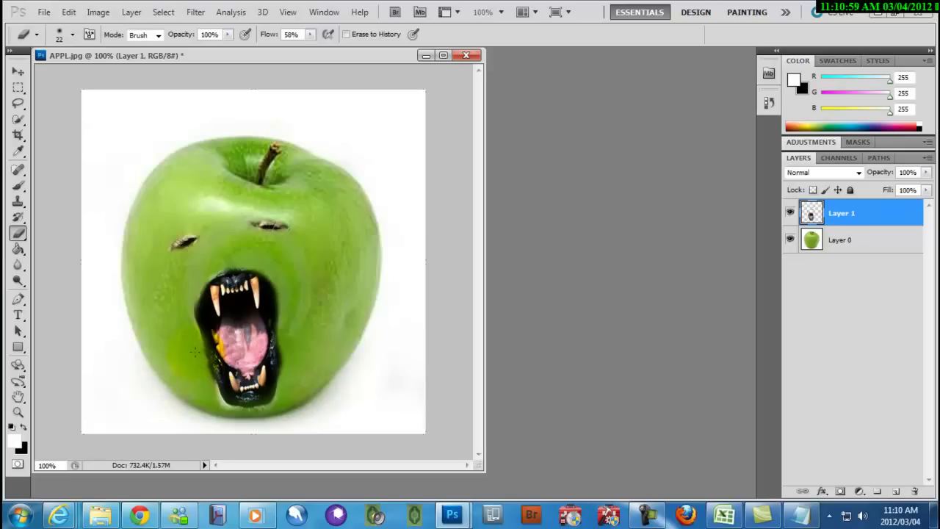
mouse_move(209, 415)
mouse_down()
mouse_move(226, 423)
mouse_move(192, 408)
mouse_move(207, 353)
mouse_up()
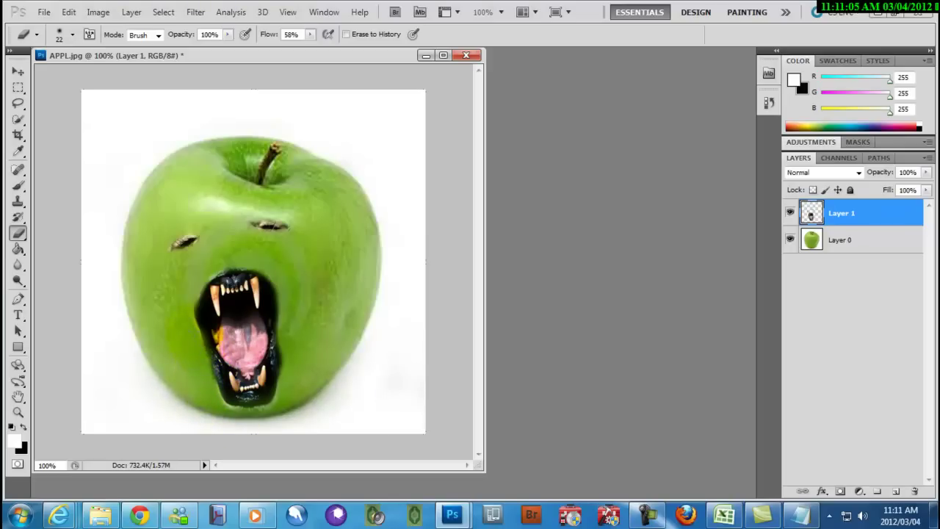
click(189, 298)
drag(221, 272, 259, 265)
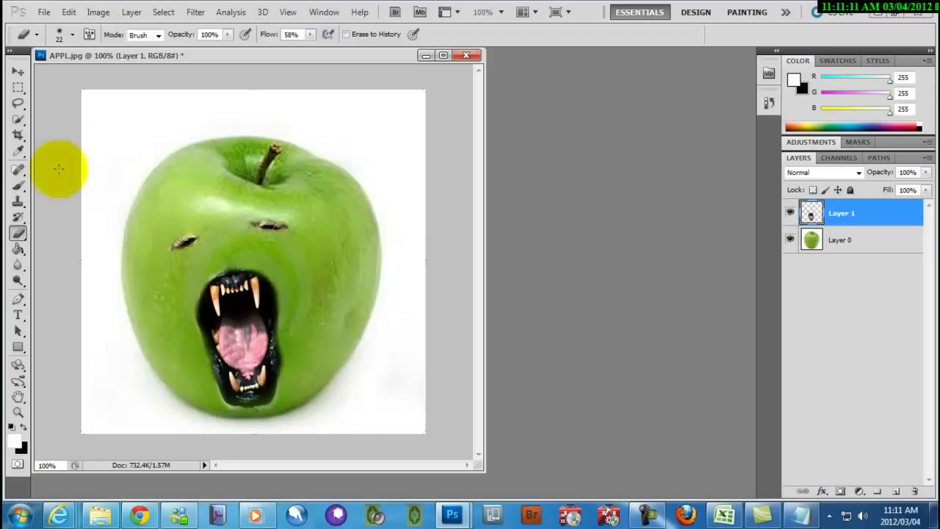
Touch up the edges of the eye slits with the 22 px eraser.
click(215, 238)
click(157, 210)
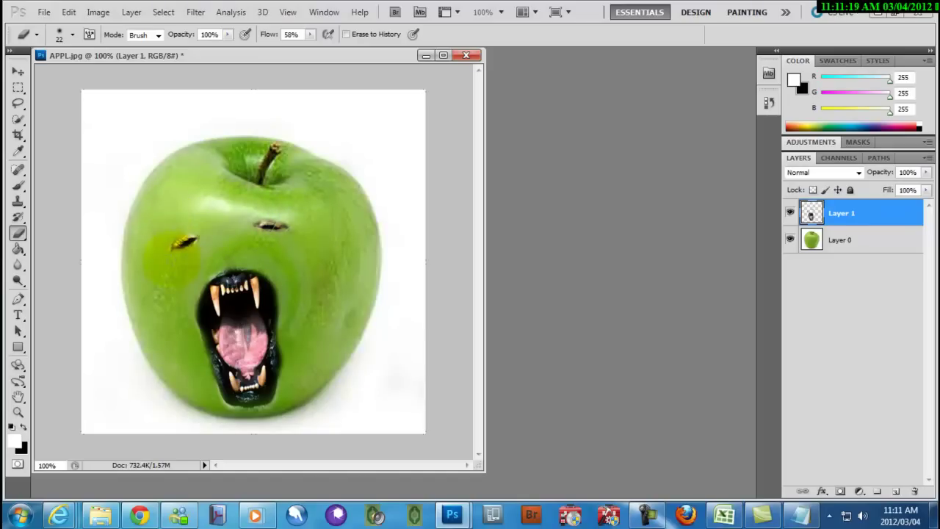
click(369, 269)
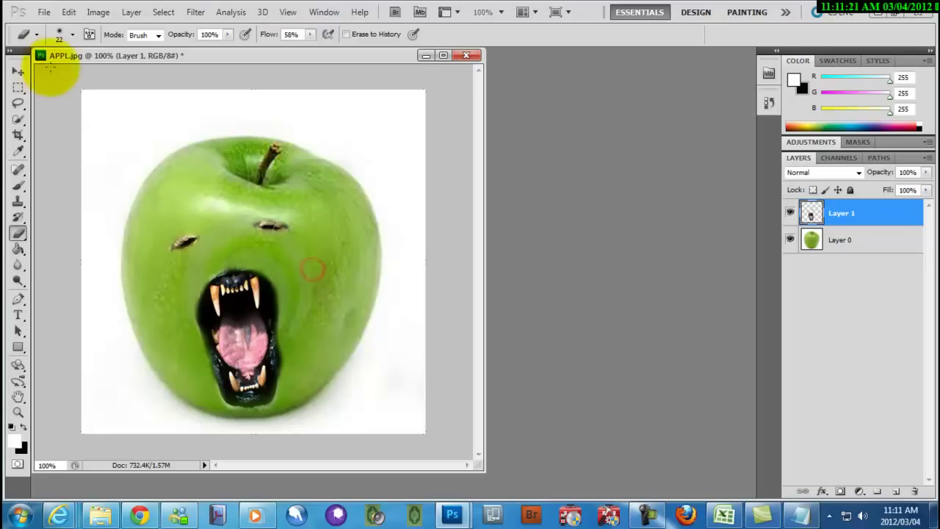
right_click(238, 229)
right_click(210, 232)
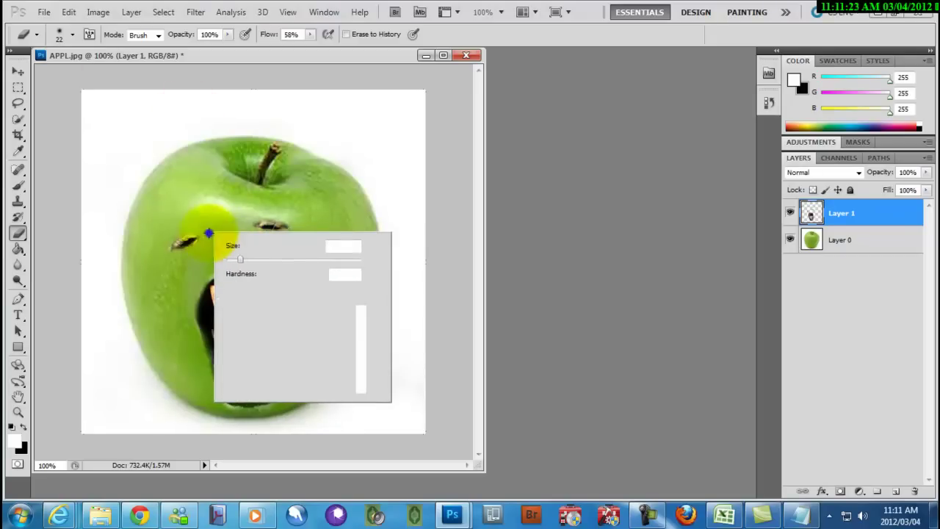
key(Escape)
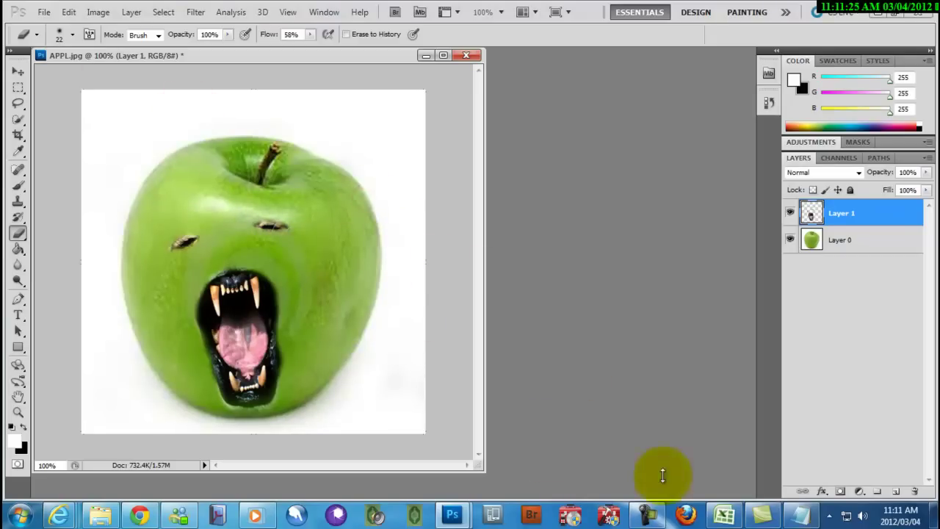
Replace the Notepad caption with "HADA WAXAAN KALA JAREYNAA INDHAHA IYO AFKA LIBAAXA", dismiss the Windows color scheme prompt, and minimize Notepad.
click(802, 516)
drag(462, 191, 136, 184)
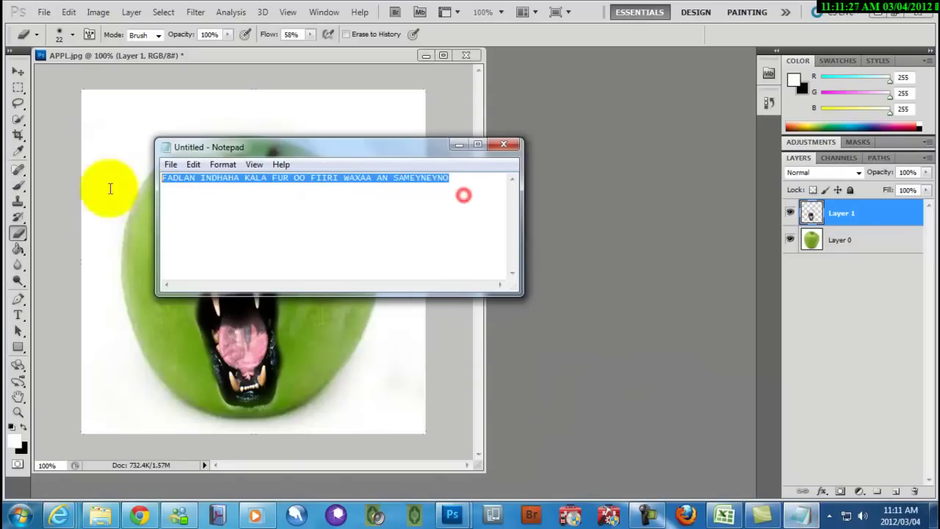
text(HADA )
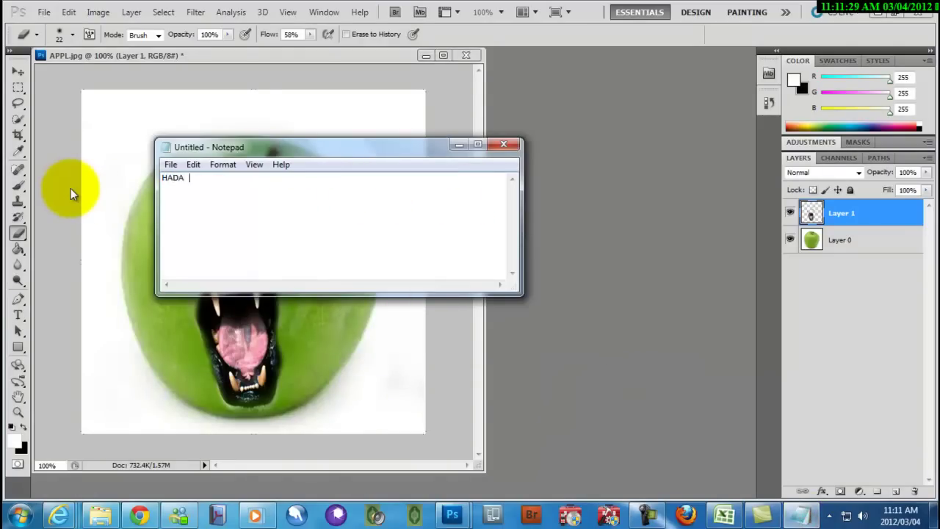
text(WAXAAN KALA JAREYNAA INDH)
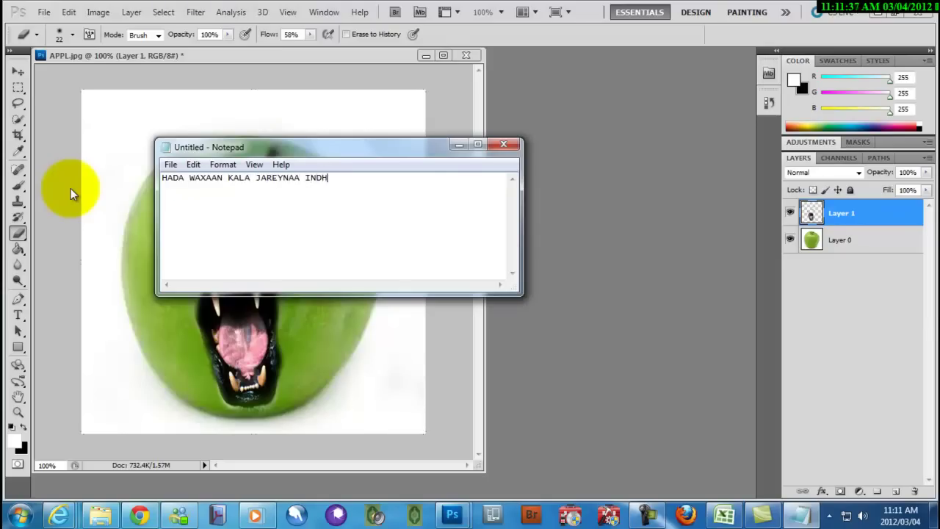
text(YO AFKA LIBAAXA)
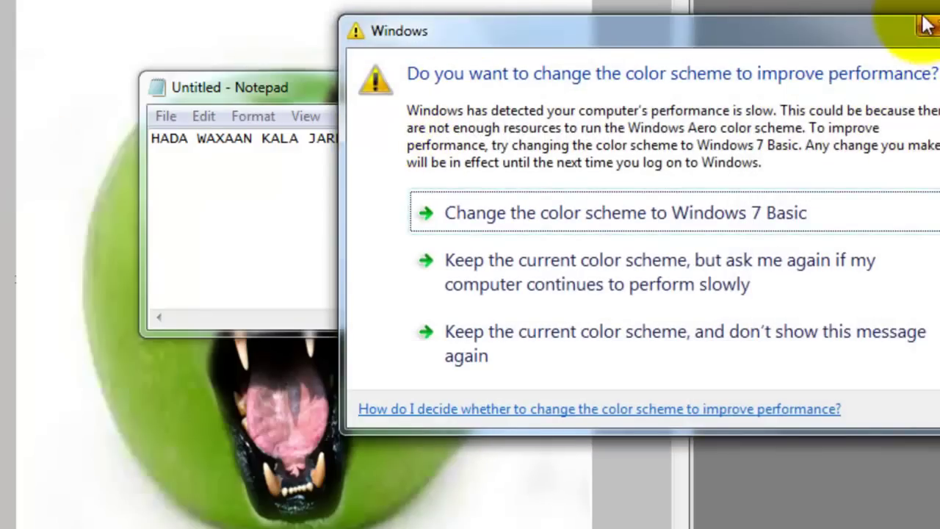
click(927, 25)
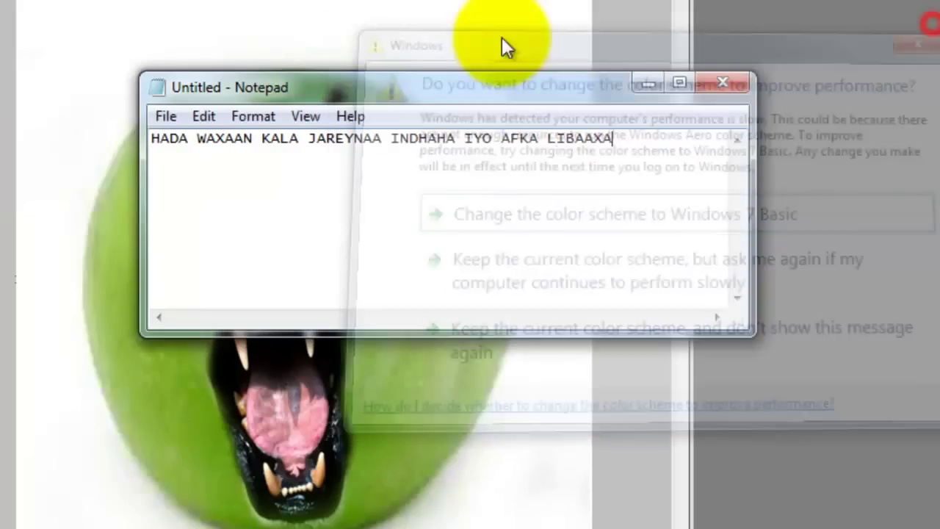
click(654, 84)
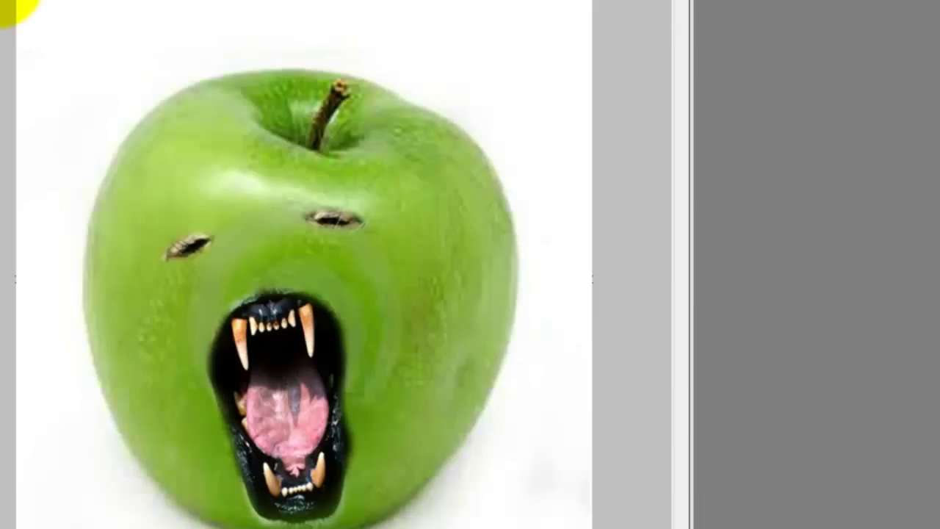
Select a rectangle around both eyes on Layer 1 and cut them onto a new layer.
drag(122, 181, 266, 277)
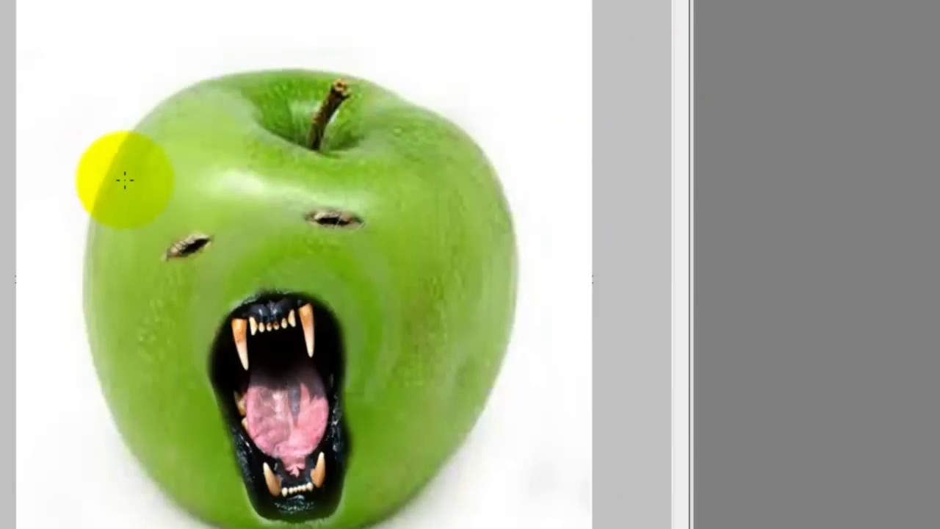
drag(298, 313, 444, 306)
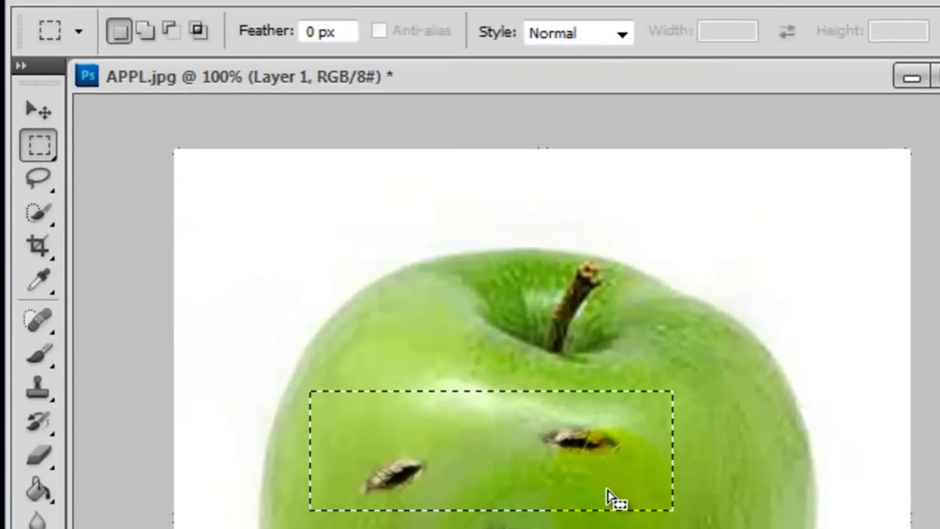
right_click(539, 441)
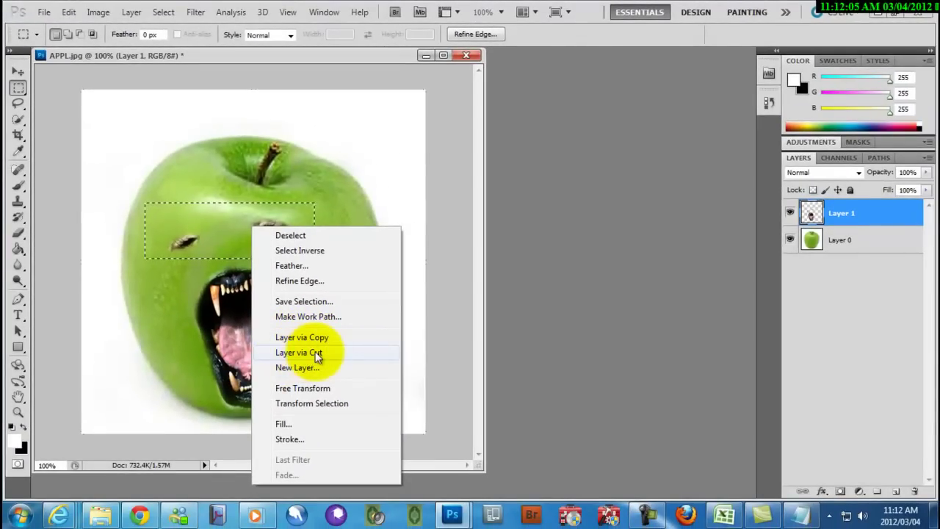
click(315, 352)
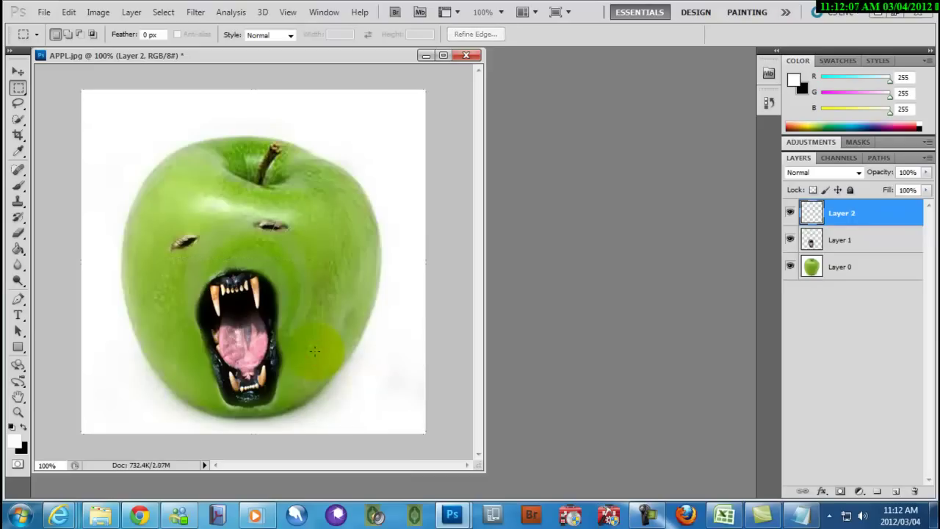
Hide the eyes layer, erase leftover traces around the mouth on Layer 1 with a 54 px eraser, and show the eyes layer again.
click(790, 213)
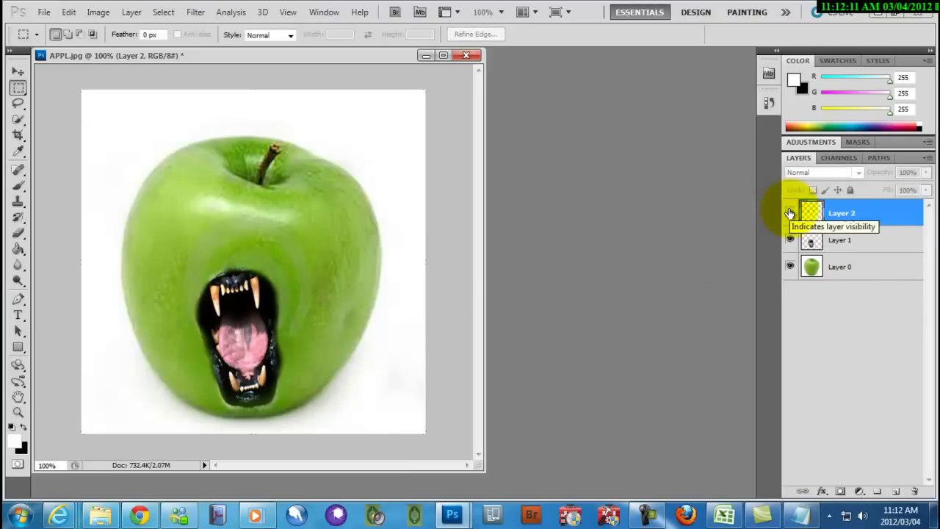
click(19, 234)
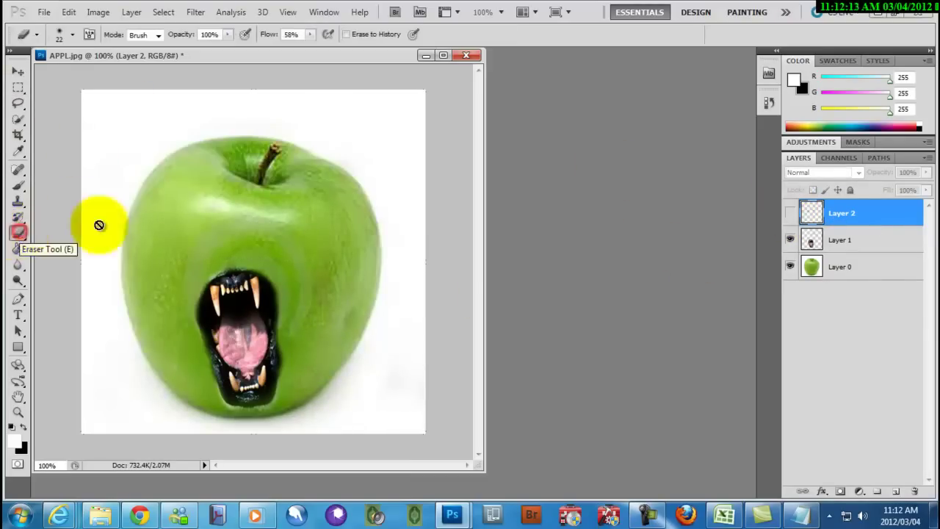
right_click(225, 195)
click(278, 223)
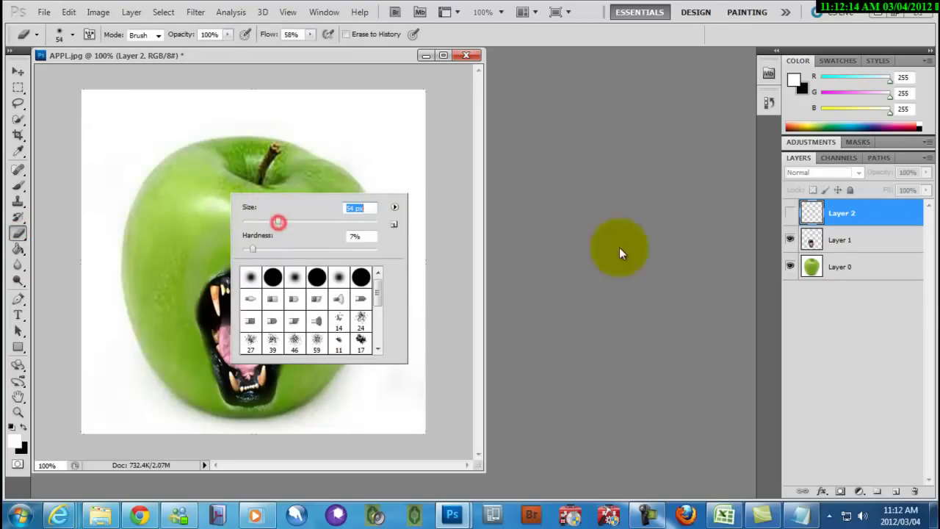
click(812, 239)
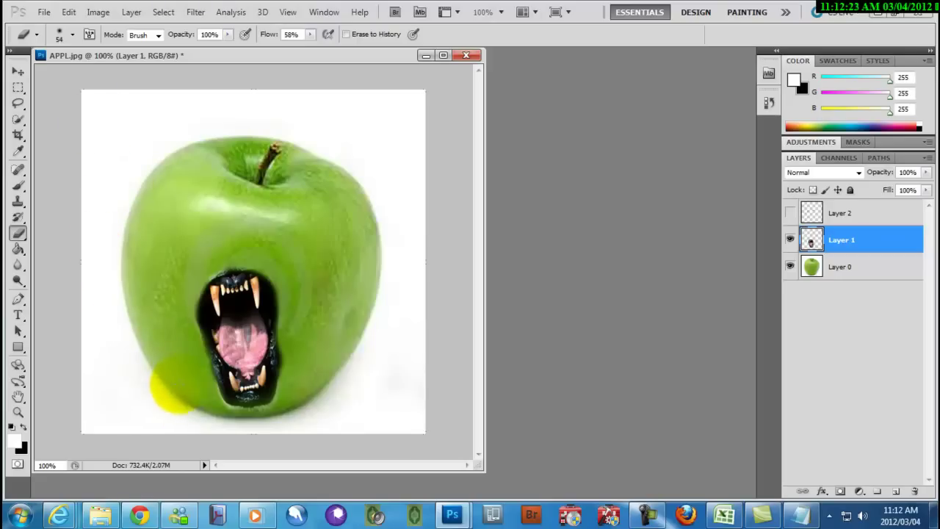
drag(305, 256, 345, 316)
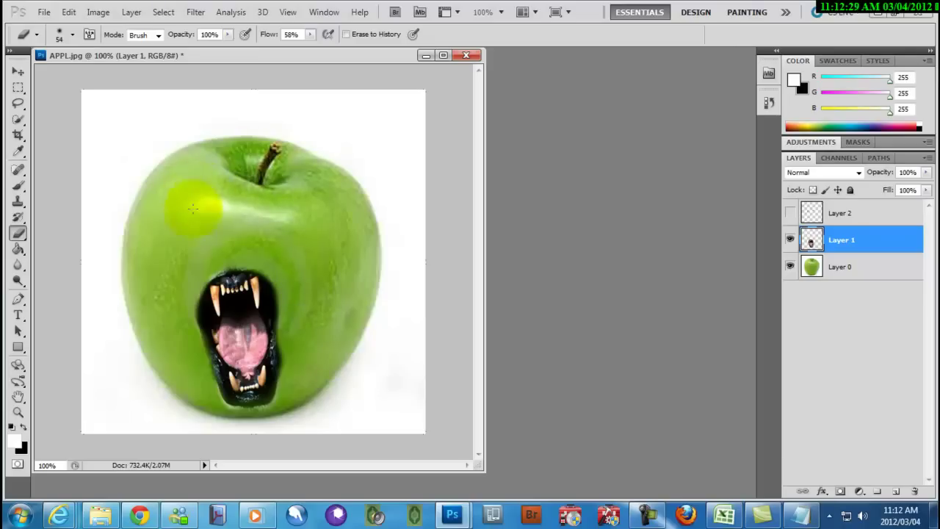
click(151, 199)
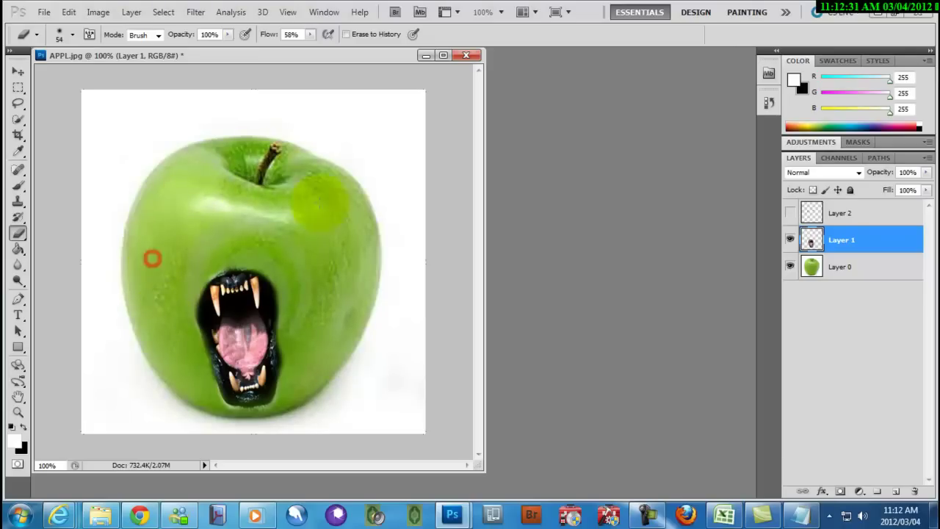
click(291, 194)
click(248, 207)
click(207, 225)
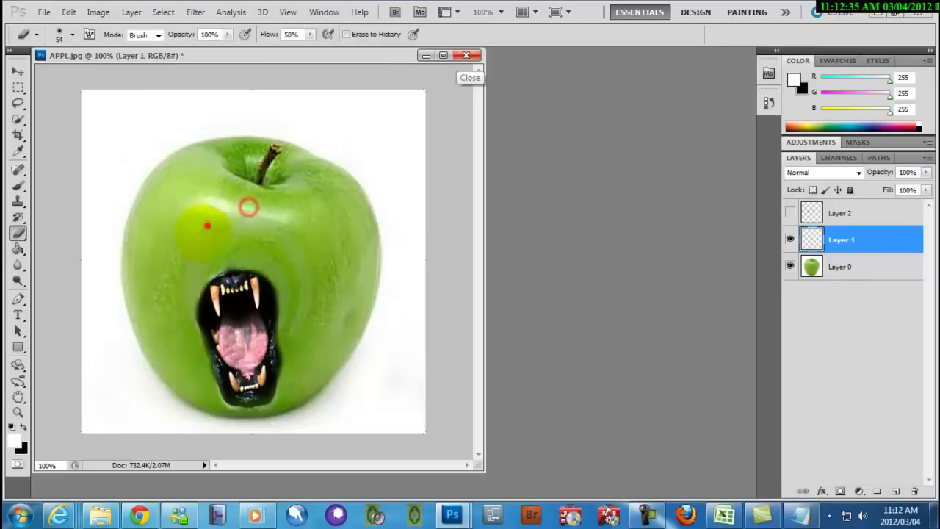
click(195, 212)
click(192, 229)
click(181, 146)
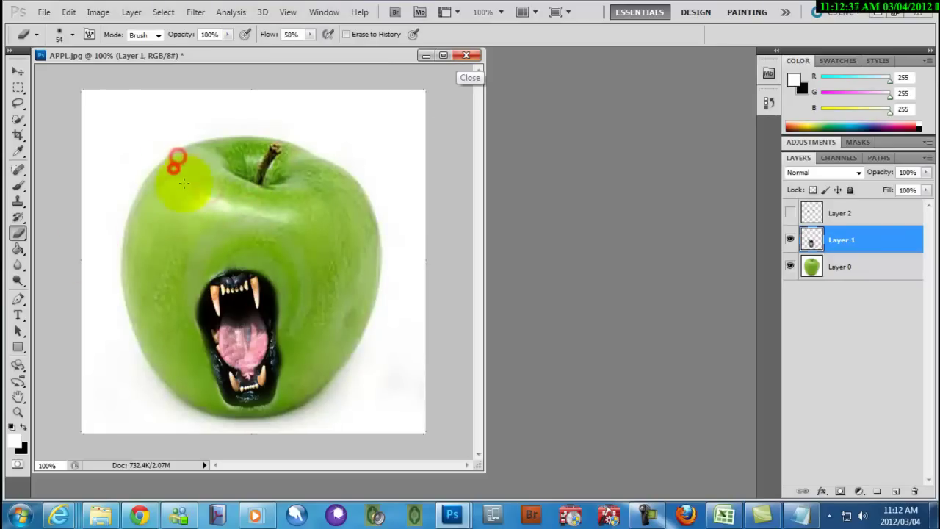
click(790, 212)
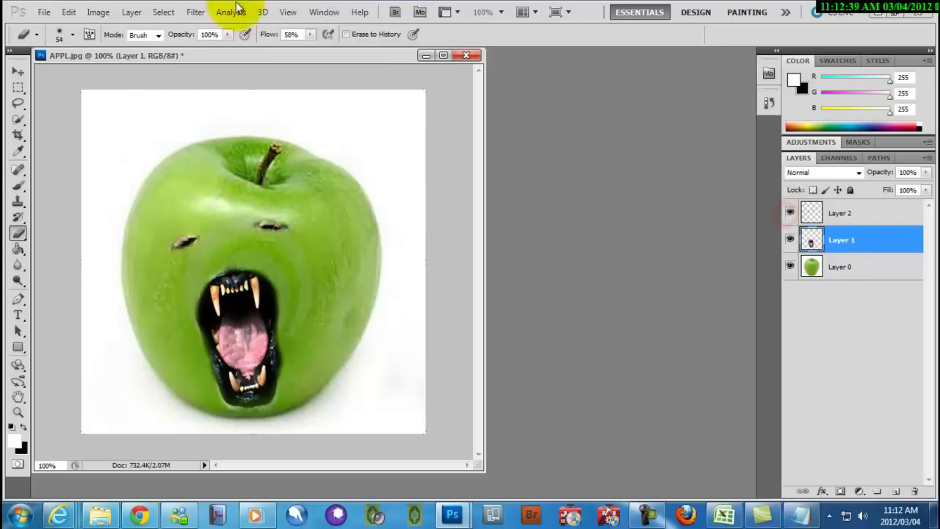
Replace the Notepad caption with "HADANA SIDO KALE WAXAN KALA JAREYNA LABADA INDHOOD" and minimize Notepad.
click(15, 87)
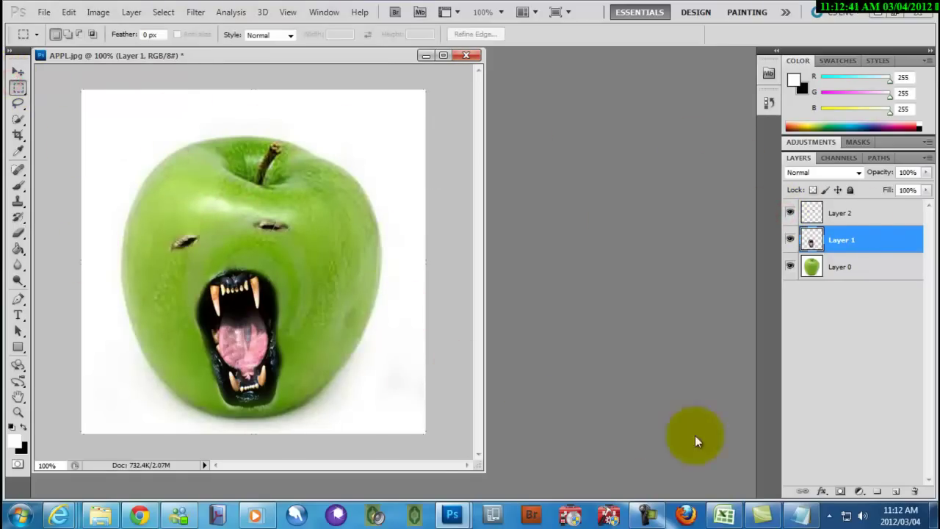
click(800, 514)
drag(461, 192, 56, 190)
text(HADA)
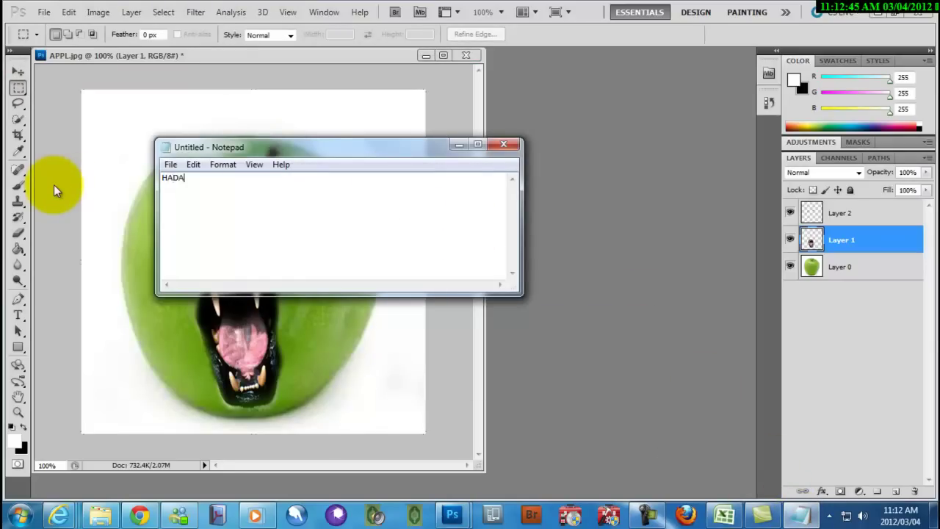
text(NA SIDO KALE WAXAN KALA JAREYNA LABADA INDHOOD)
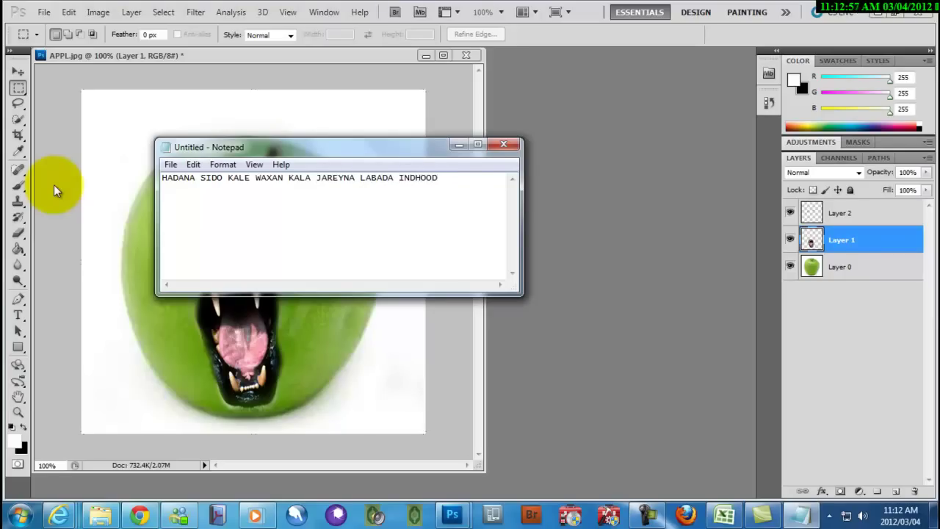
click(456, 145)
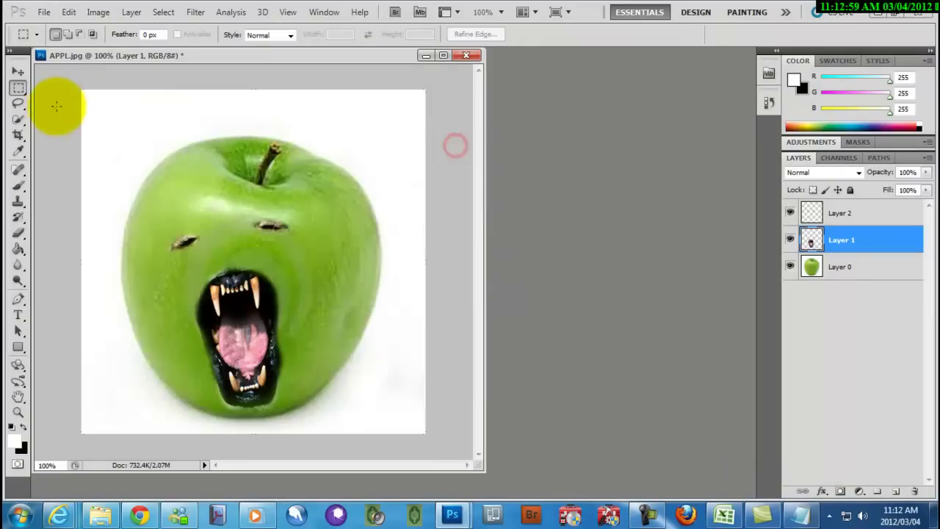
Try to cut a rectangle around the apple's right-hand eye from Layer 1 onto a new layer, and clear the selection.
click(21, 89)
drag(237, 211, 310, 248)
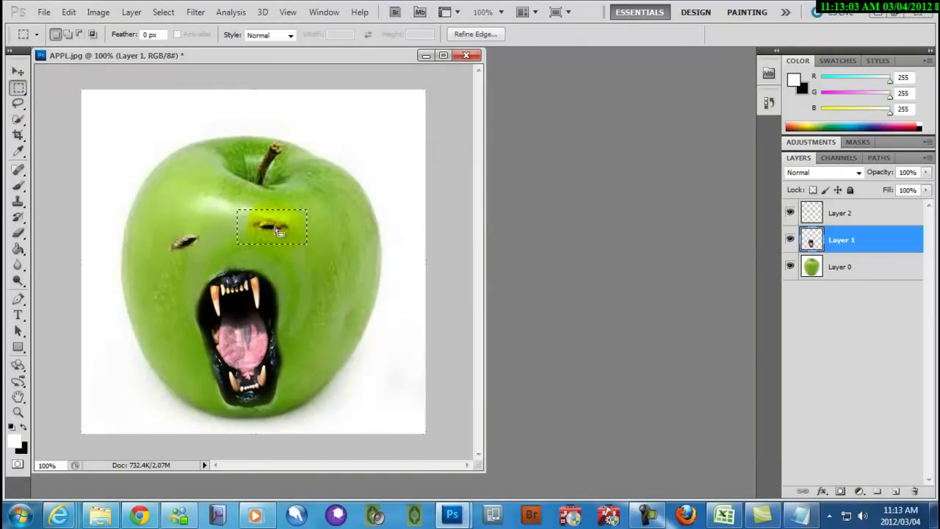
right_click(275, 225)
click(361, 353)
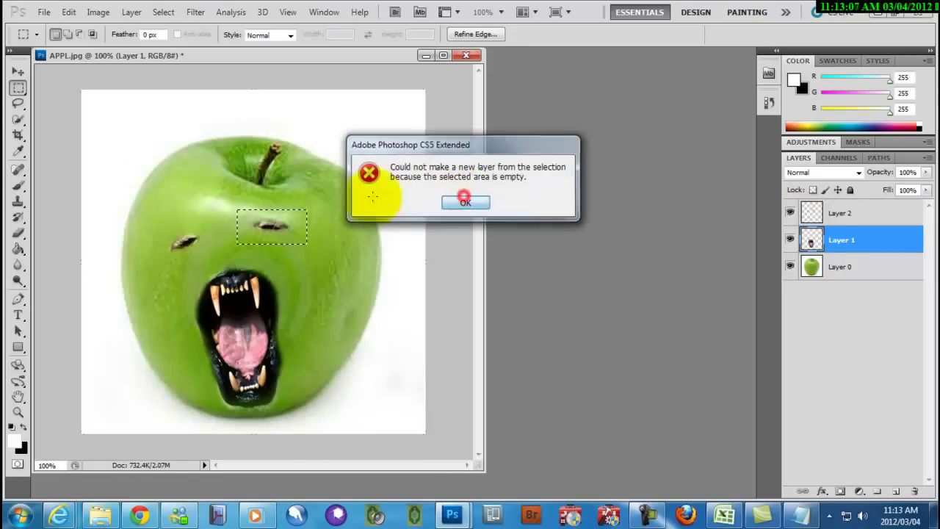
click(462, 201)
right_click(274, 219)
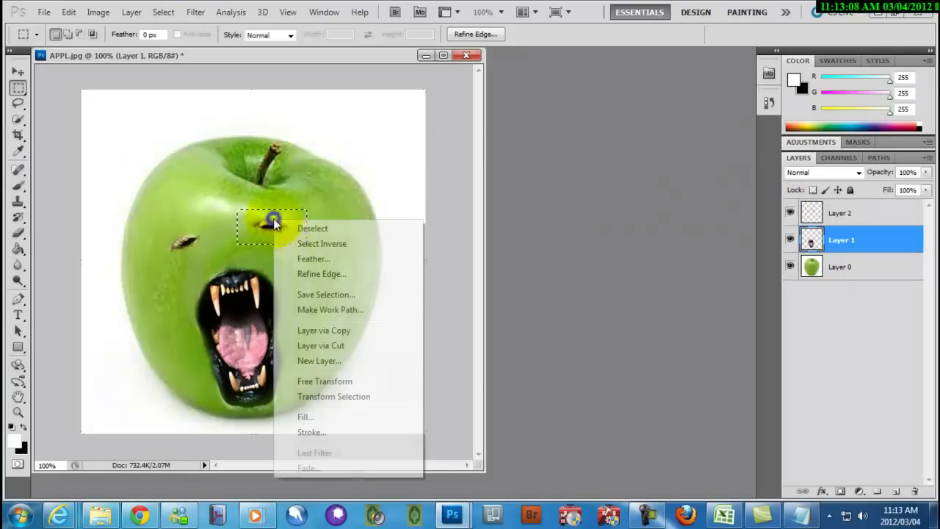
click(339, 348)
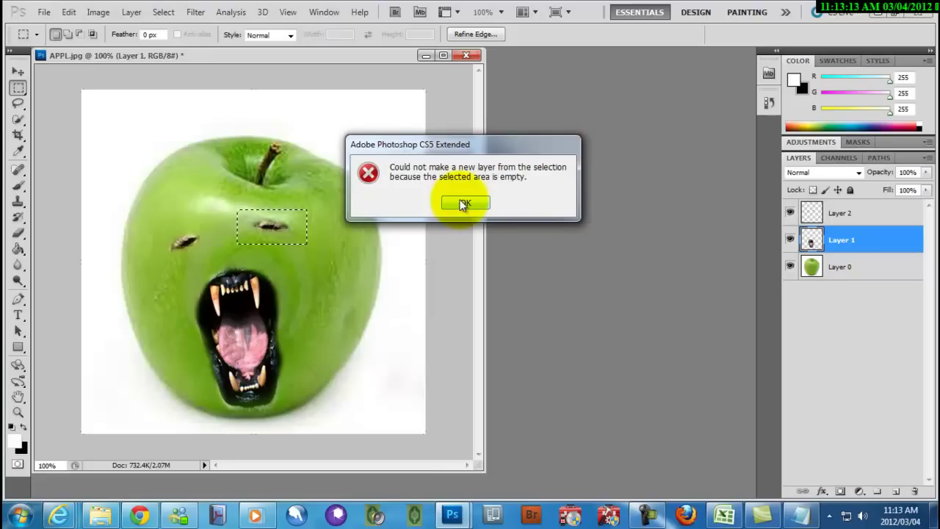
click(463, 203)
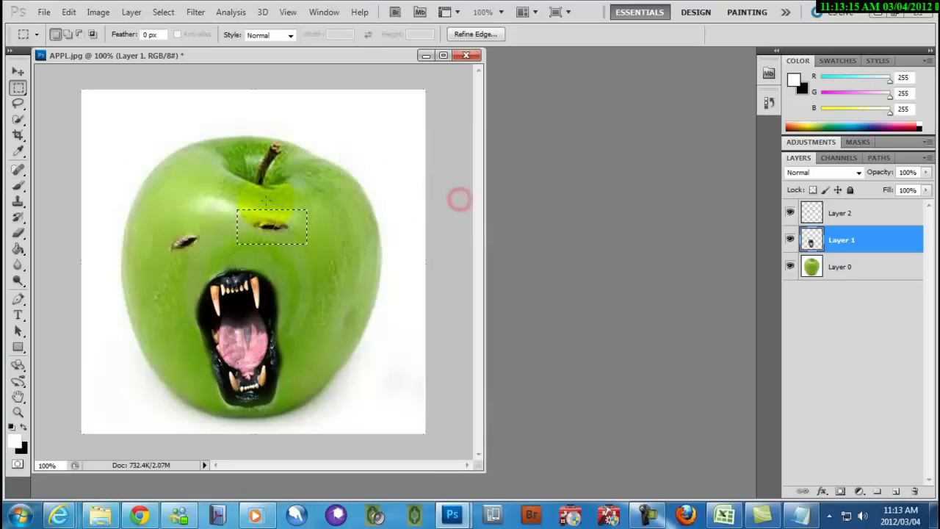
click(839, 213)
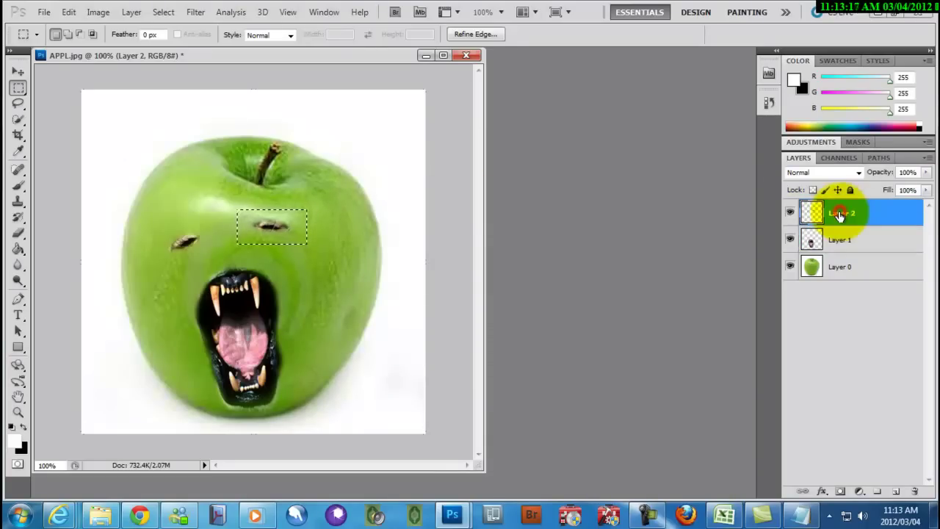
click(839, 239)
click(271, 220)
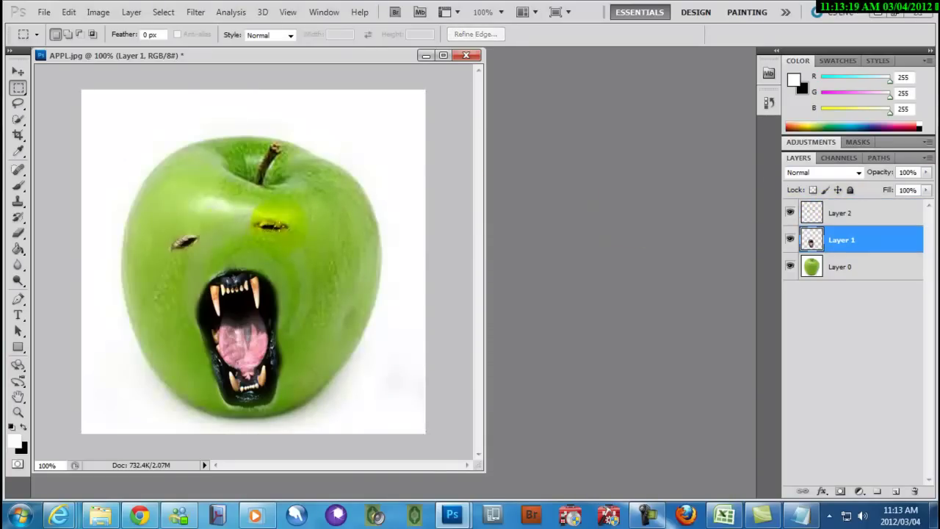
Cut the apple's right-hand eye from Layer 2 onto its own layer and hide that layer.
click(836, 221)
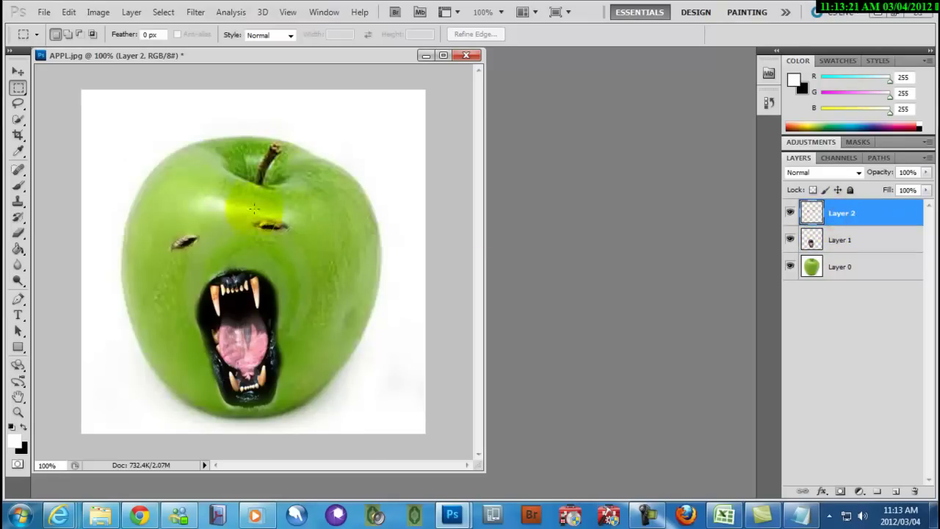
drag(230, 209, 310, 240)
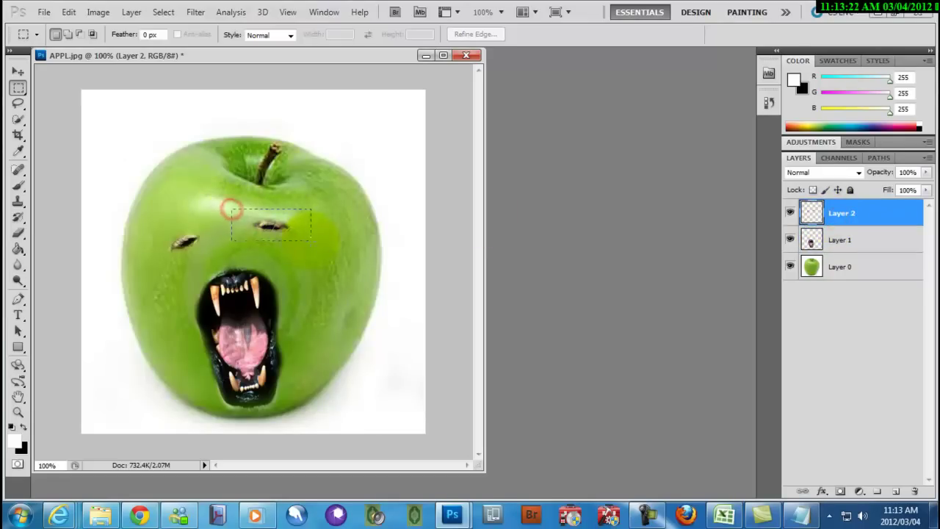
right_click(282, 229)
click(350, 354)
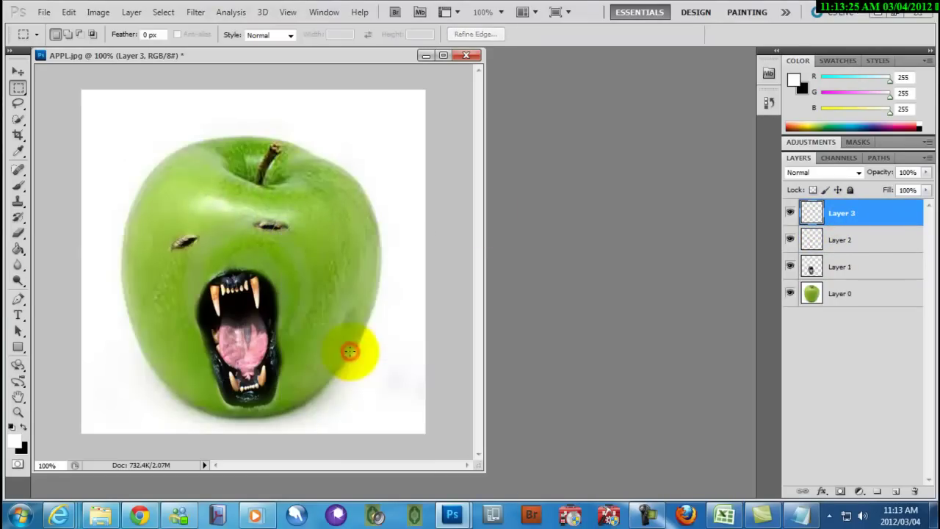
click(789, 213)
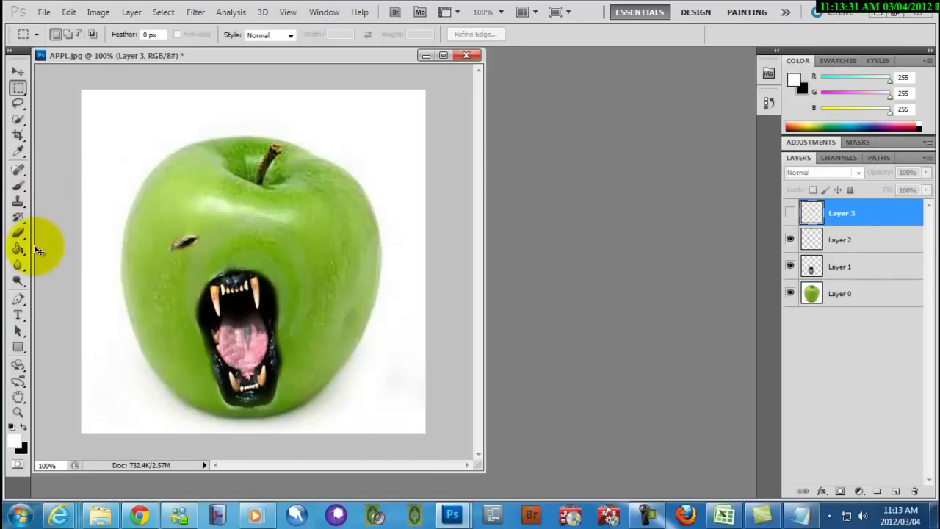
Free-transform the left-hand eye on Layer 2, rotating it about 13° clockwise and moving it slightly up and to the right.
click(848, 240)
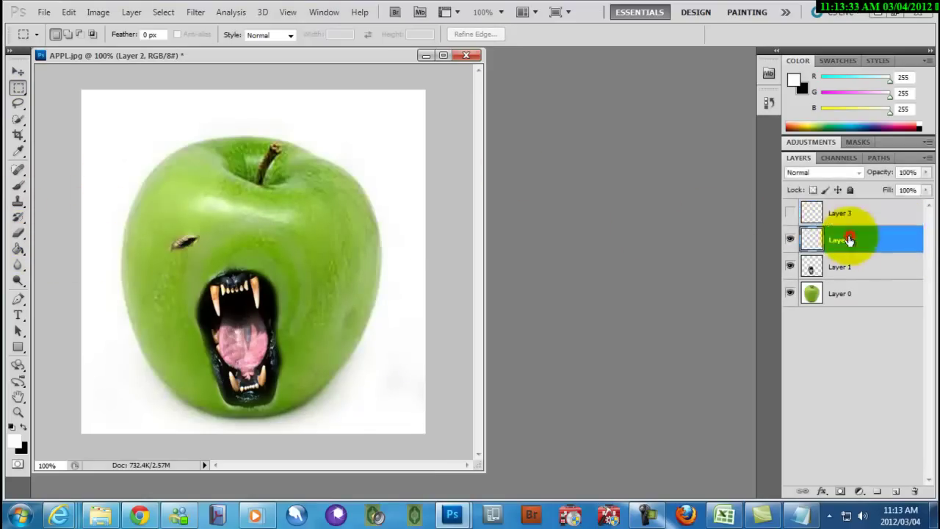
key(ctrl+t)
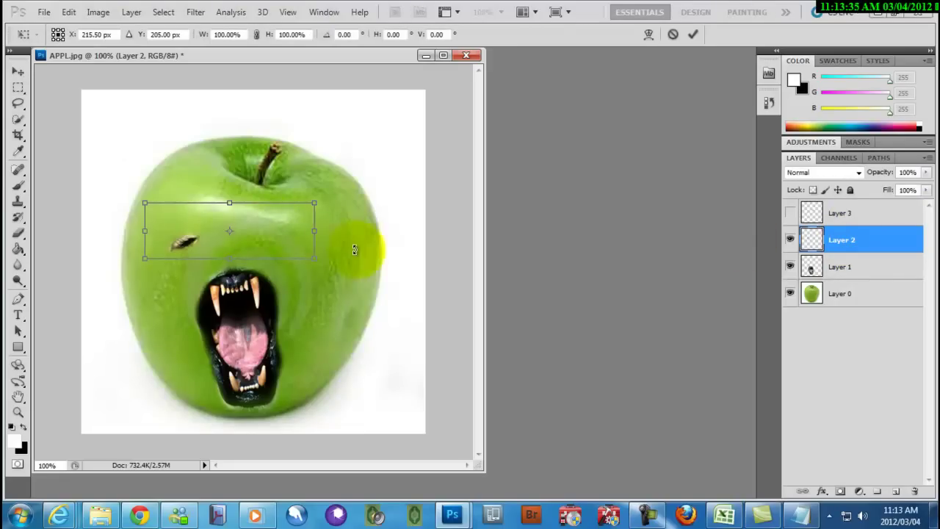
drag(354, 250, 358, 282)
drag(271, 236, 283, 224)
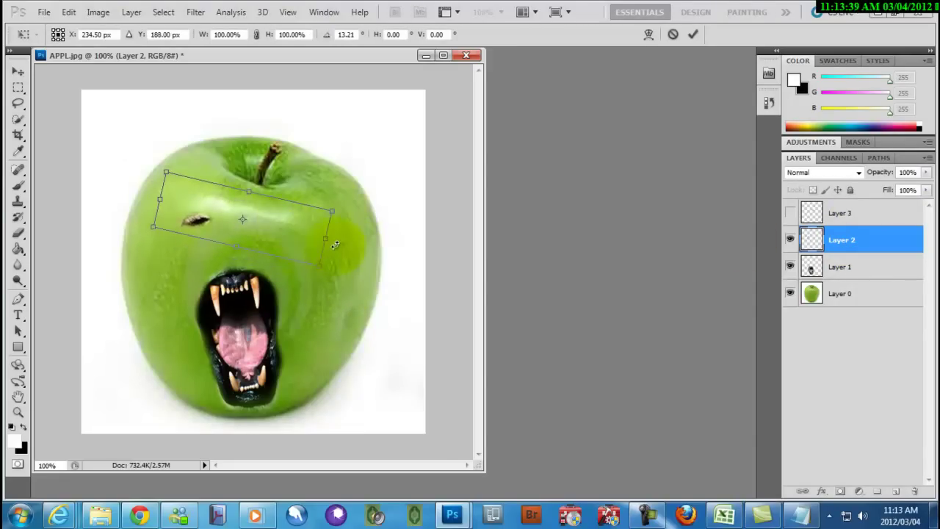
key(m)
click(271, 230)
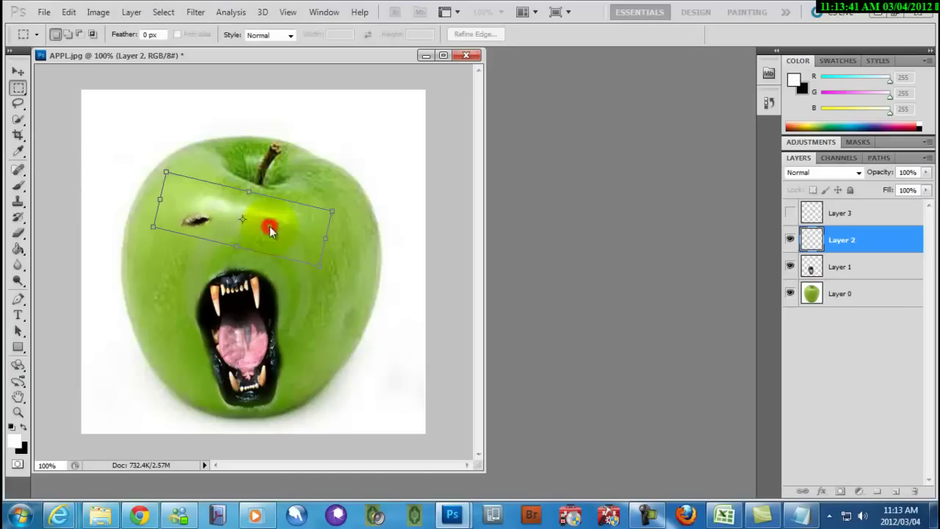
Show Layer 3 again and fine-tune the left-hand eye on Layer 2 with a rotation of about -1.6°.
click(789, 213)
key(ctrl+t)
drag(330, 285, 360, 294)
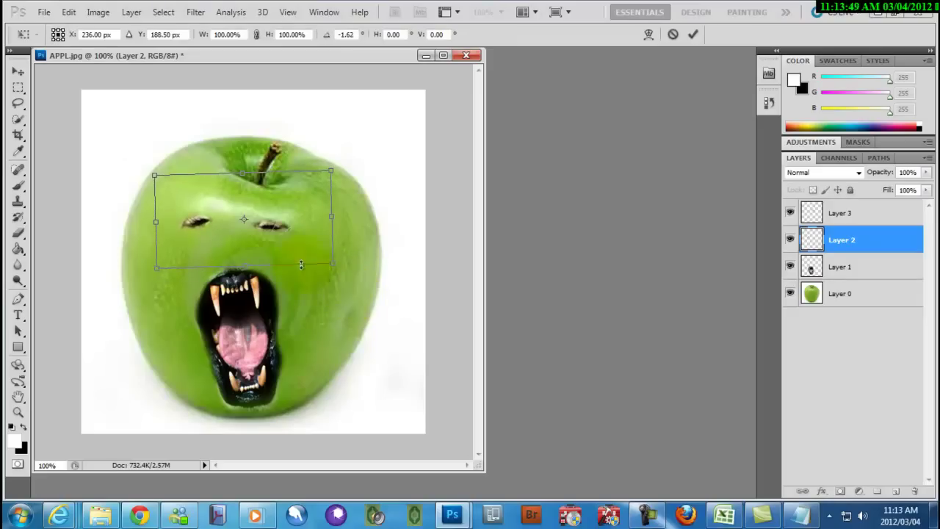
double_click(262, 238)
Free-transform the right-hand eye on Layer 3, rotating it clockwise and moving it slightly up and to the right.
click(842, 213)
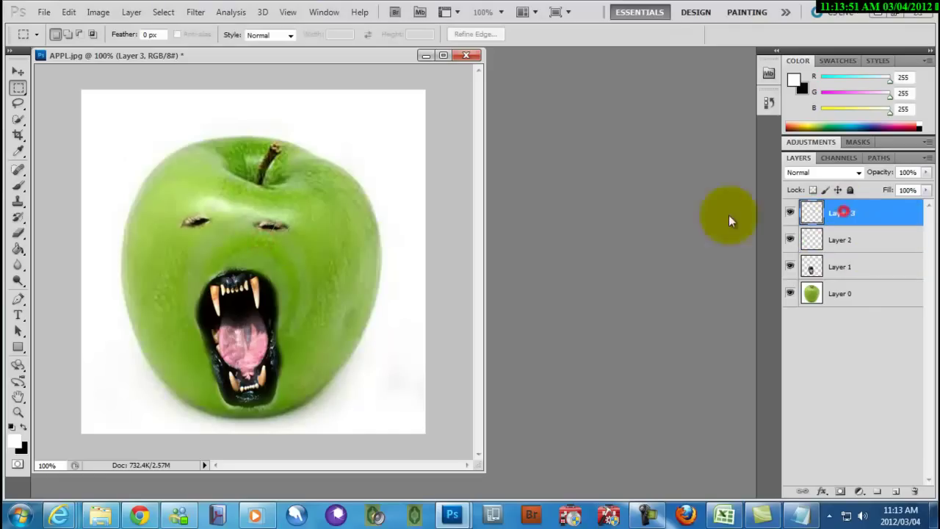
key(ctrl+t)
drag(363, 263, 360, 286)
drag(291, 230, 302, 225)
key(Return)
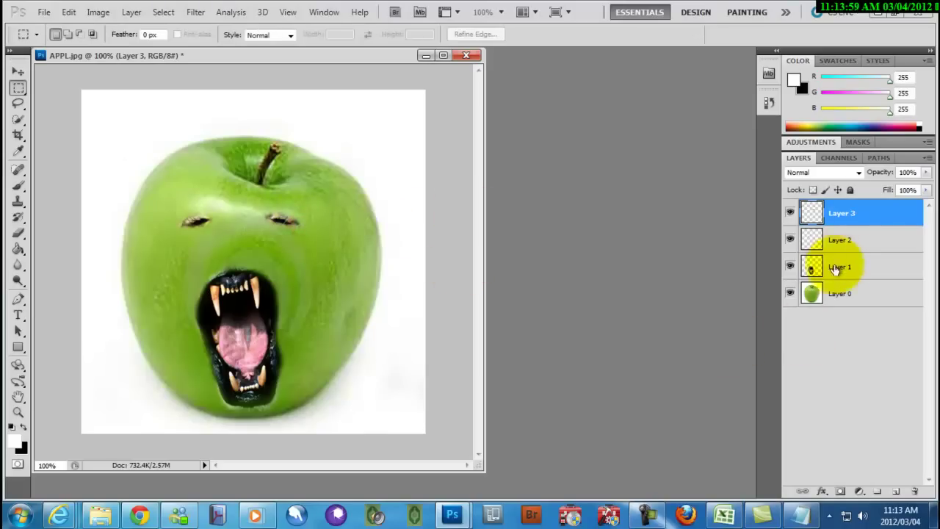
Switch to Notepad, replace the caption with "MARKANA WAA AFKA", and minimize the window.
mouse_move(799, 514)
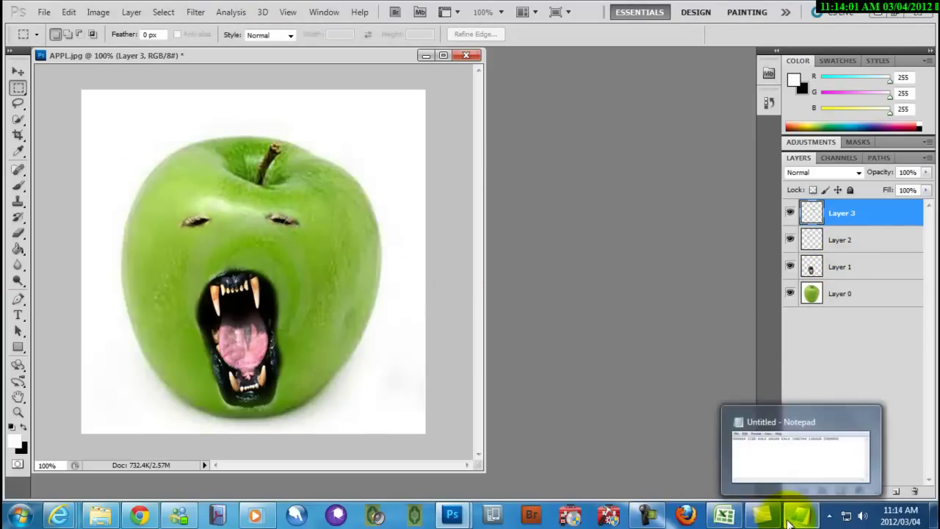
click(727, 410)
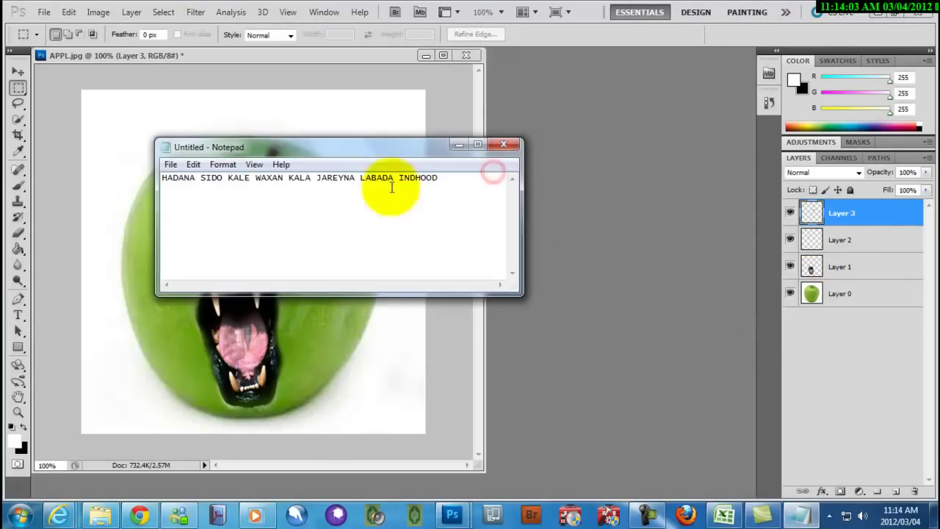
drag(439, 179, 168, 178)
text(MA)
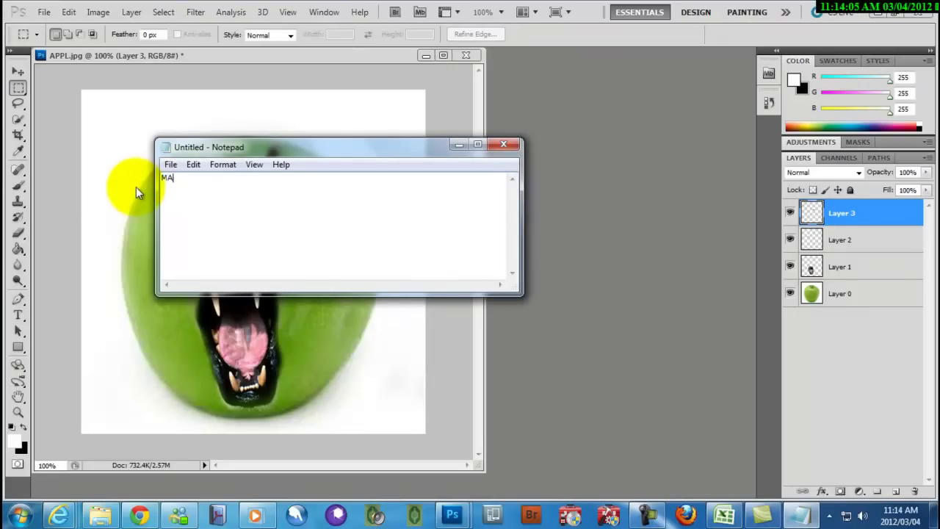
text(RKANA WAA AFKA)
click(457, 144)
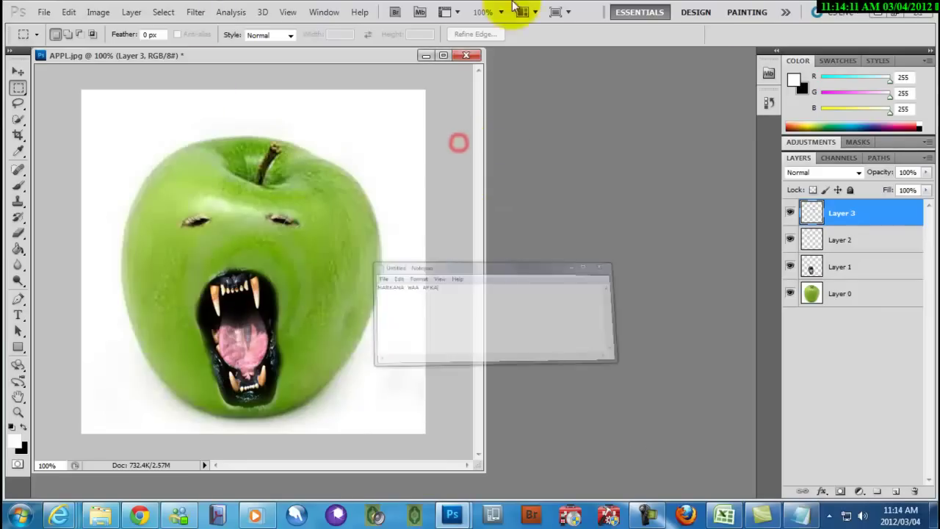
Erase the leftover edges around the lion's mouth on Layer 1 with a soft 14 px Eraser.
click(860, 268)
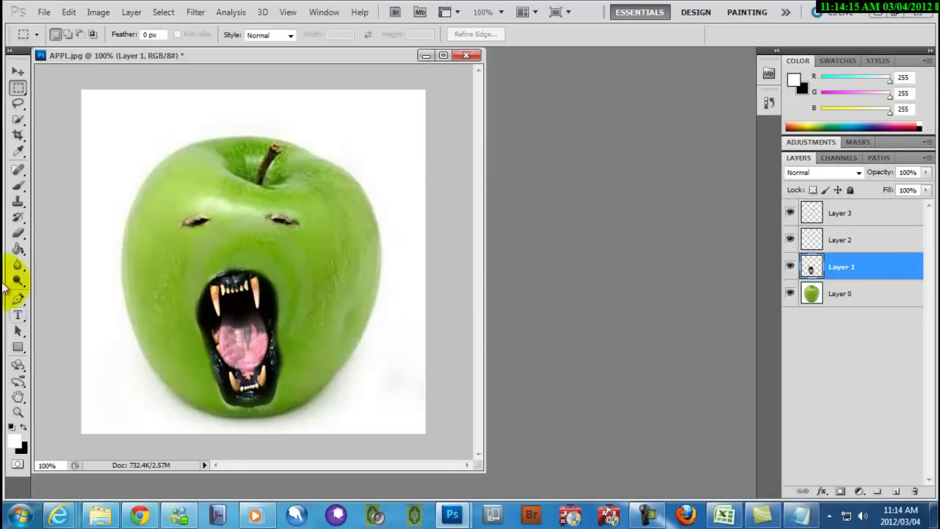
click(18, 234)
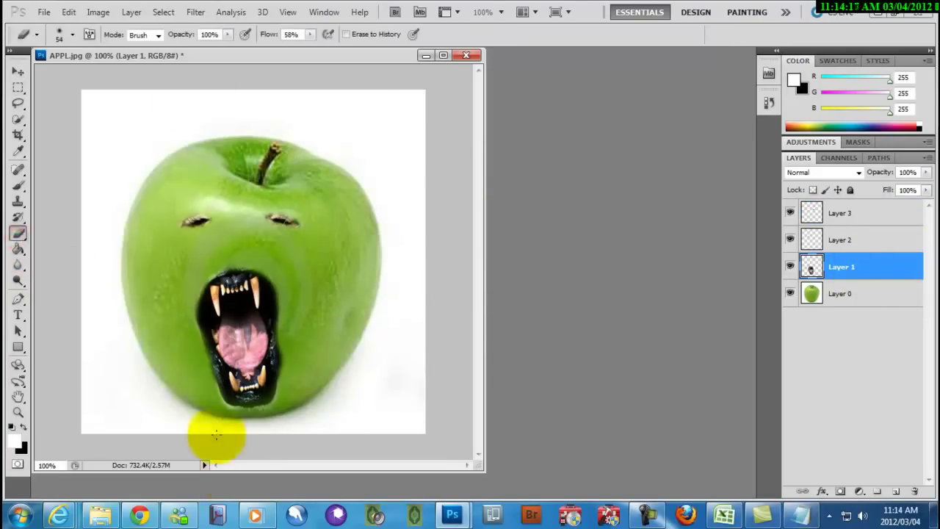
click(210, 388)
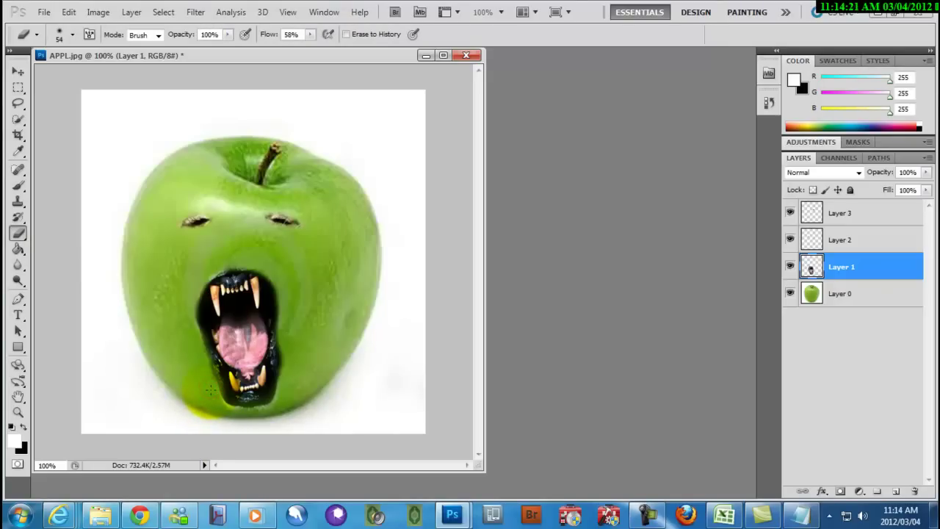
right_click(207, 416)
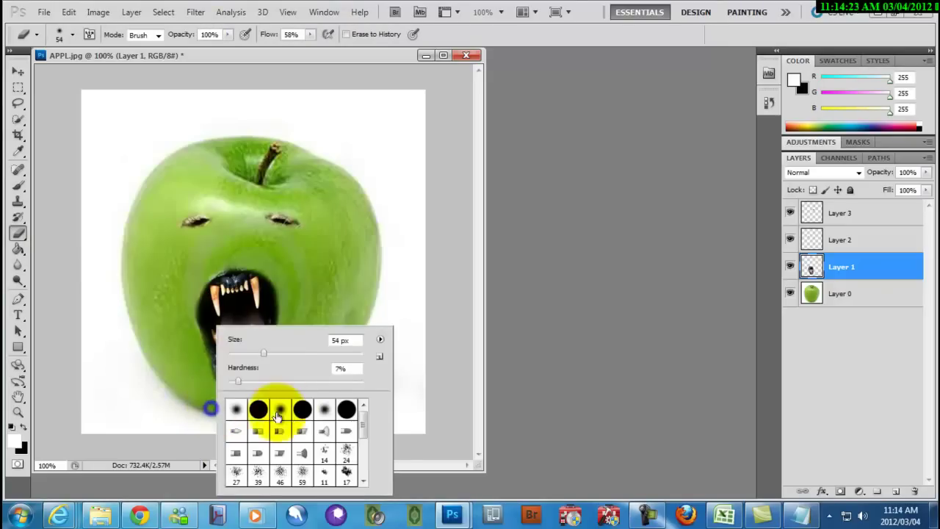
click(237, 355)
key(Return)
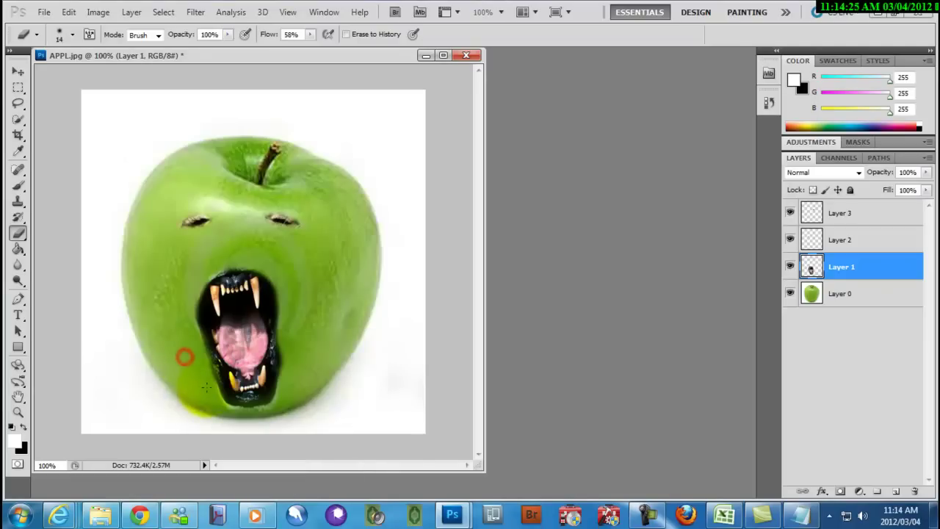
mouse_move(230, 422)
mouse_down()
mouse_move(299, 417)
mouse_move(236, 423)
mouse_up()
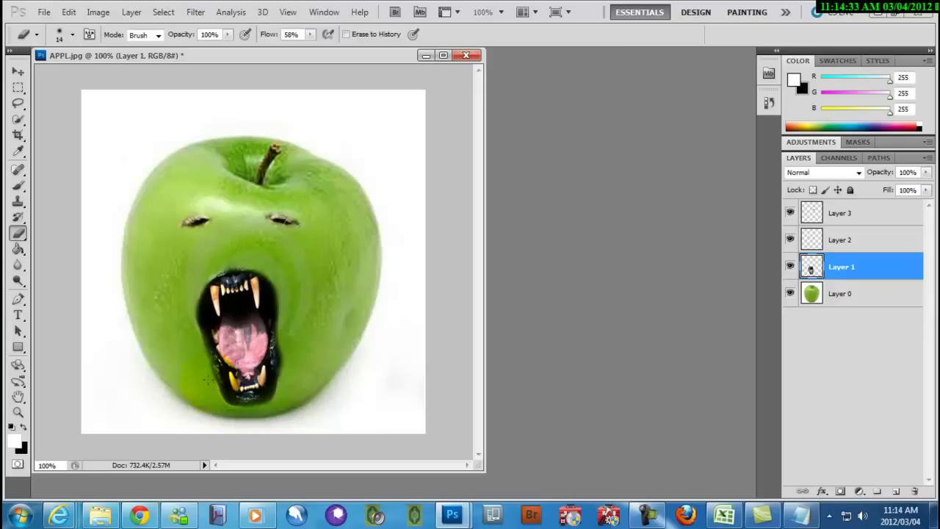
drag(207, 416, 238, 425)
click(353, 329)
click(230, 268)
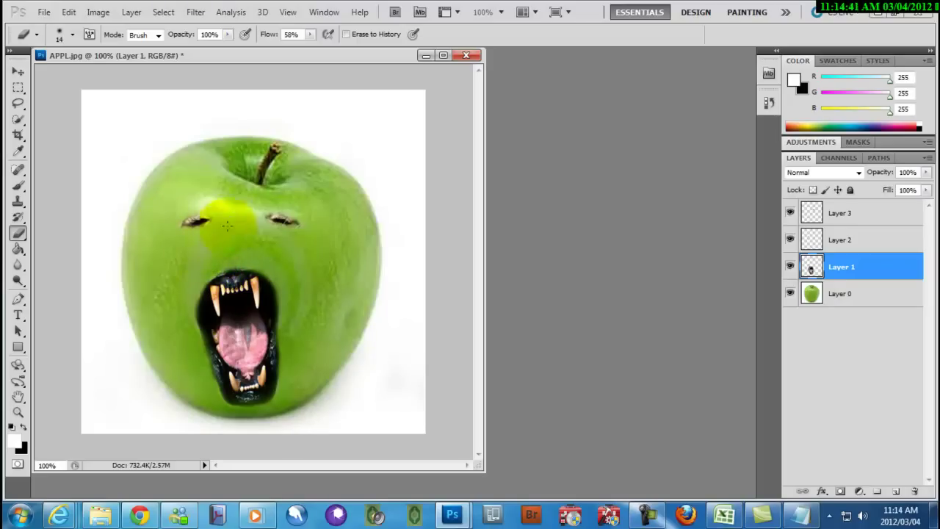
Erase the fur around the left-hand eye on Layer 2, leaving only the dark slit.
click(850, 239)
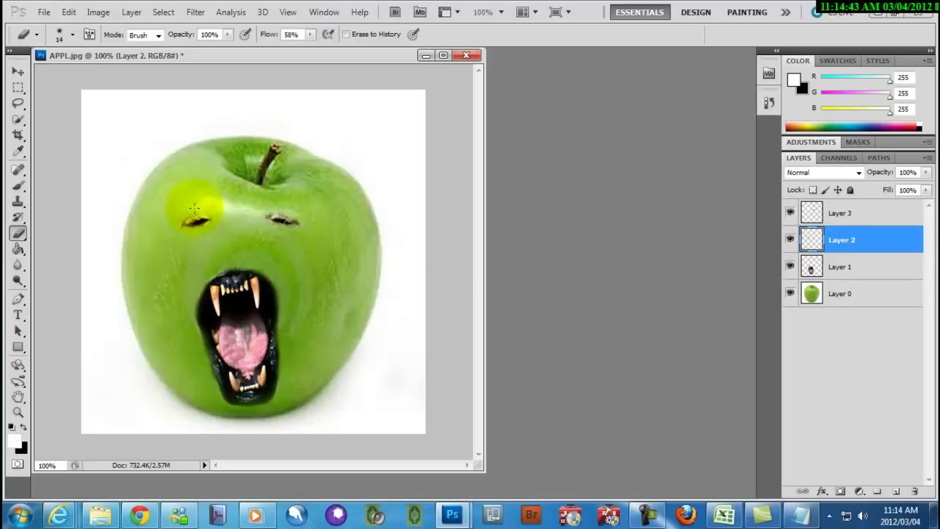
key(ctrl+plus)
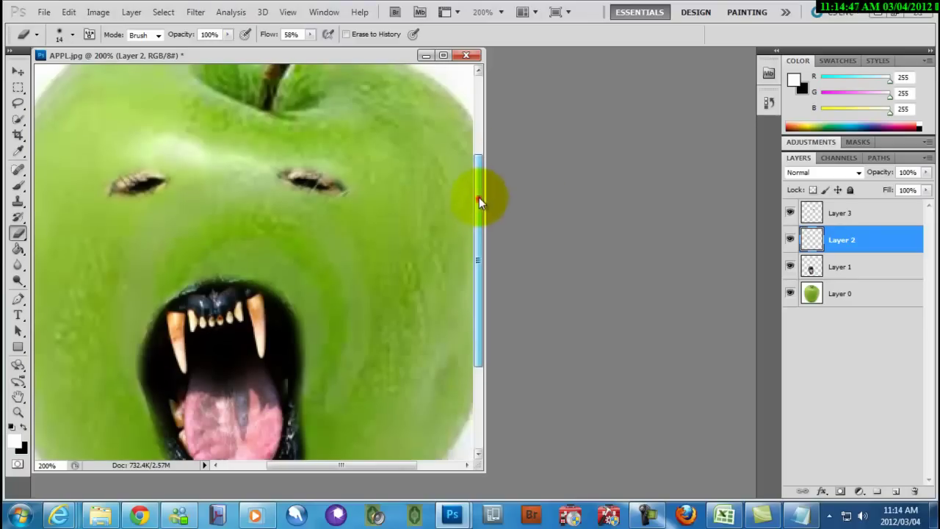
drag(478, 196, 471, 164)
click(17, 222)
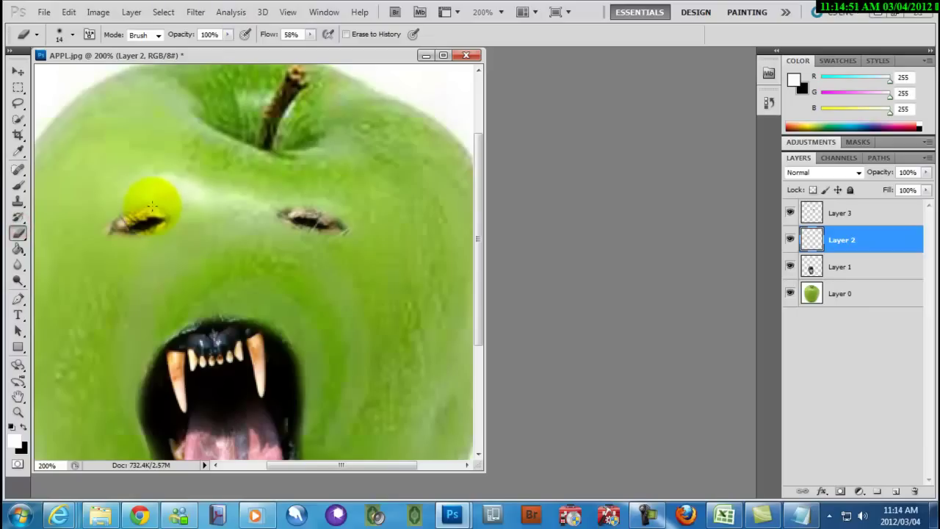
drag(153, 204, 146, 207)
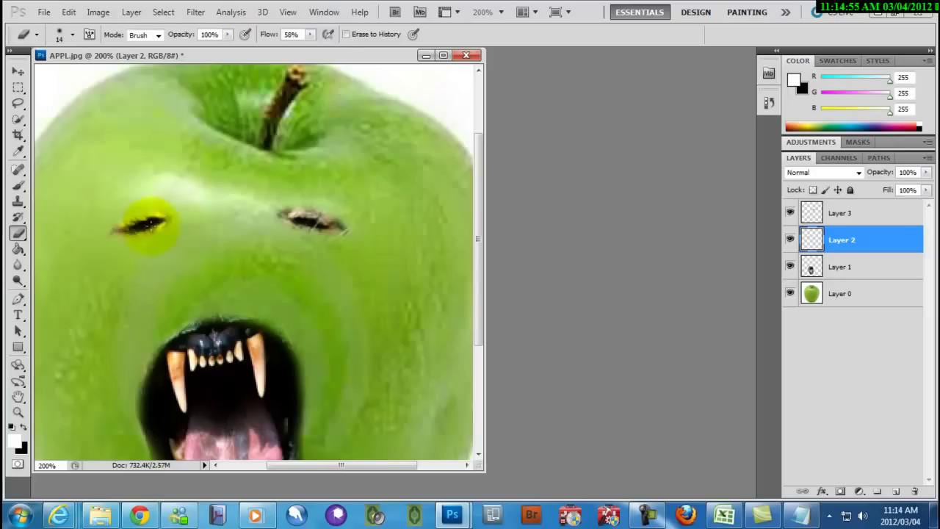
drag(168, 227, 153, 236)
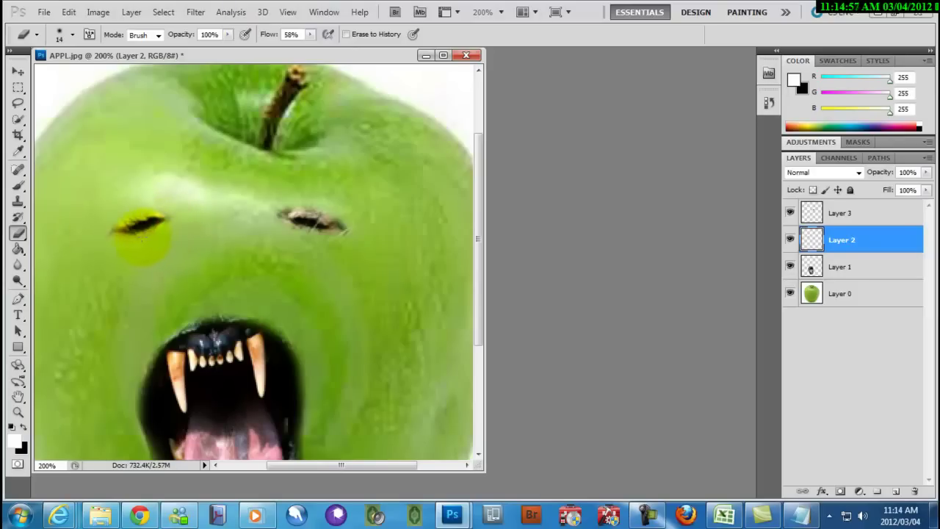
Erase the fur around the right-hand eye on Layer 3 to match the other eye.
click(847, 211)
drag(330, 214, 316, 211)
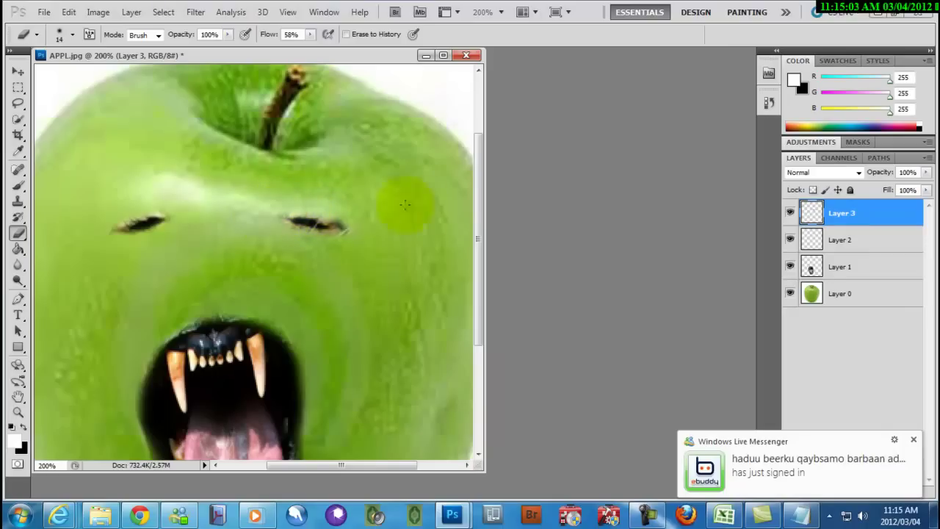
drag(336, 214, 344, 216)
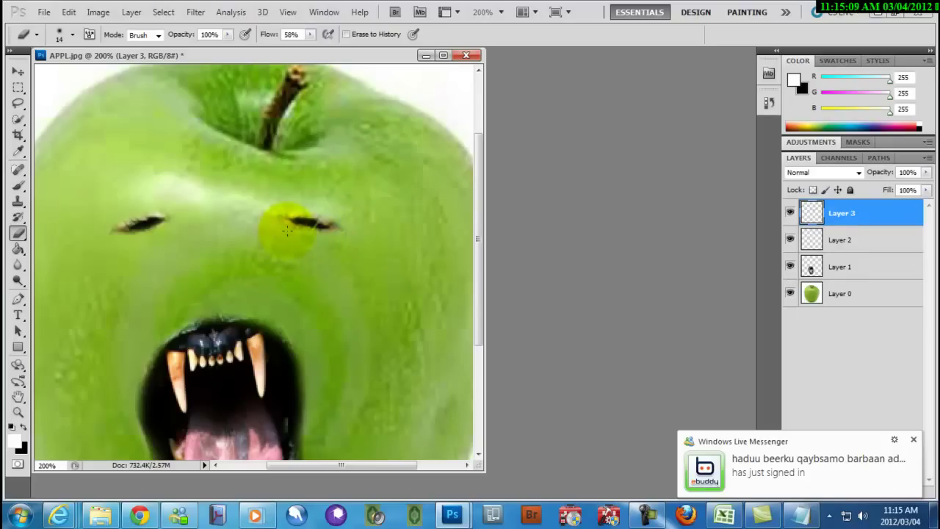
key(ctrl+minus)
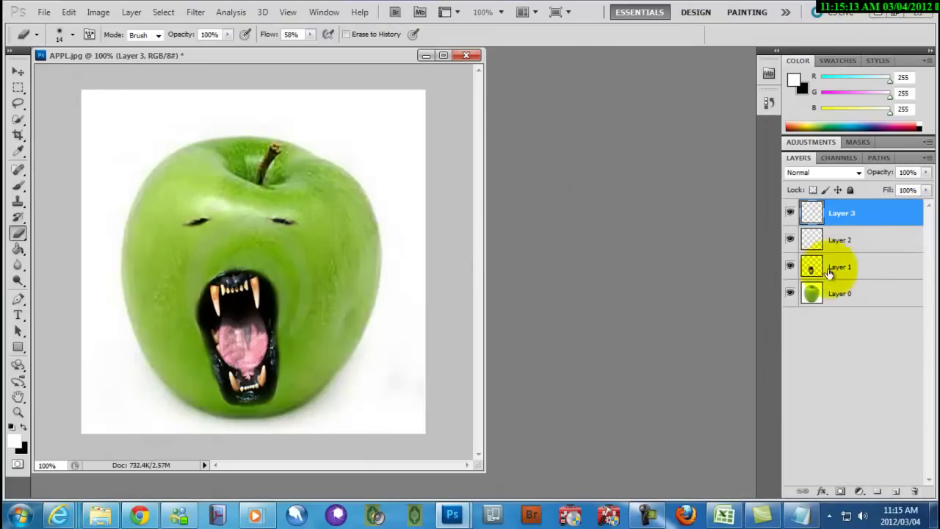
Free-transform the lion's mouth on Layer 1, rotating it slightly clockwise.
click(851, 266)
key(ctrl+t)
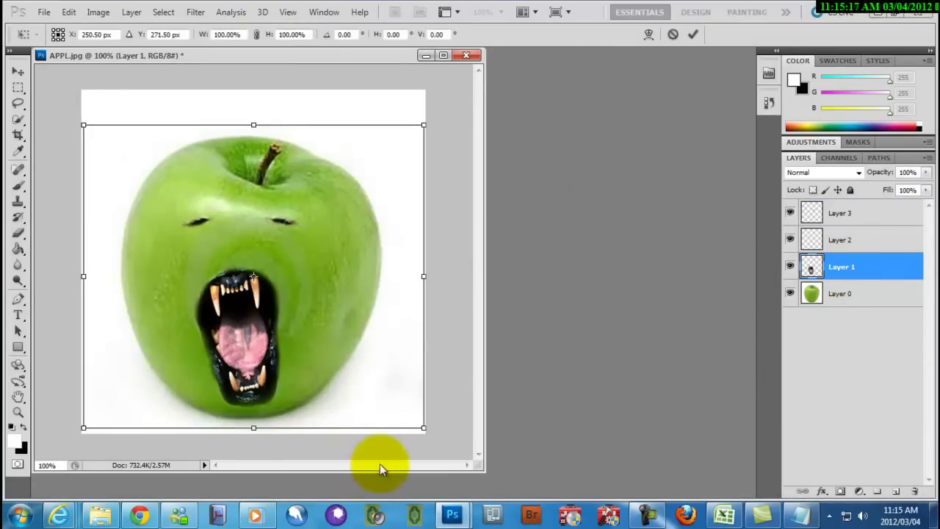
drag(399, 443, 361, 451)
key(Return)
click(869, 261)
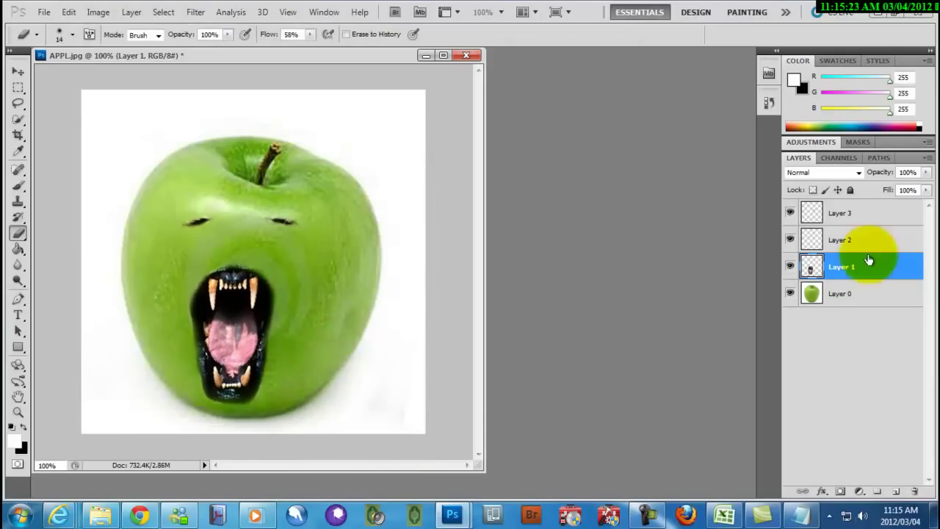
Free-transform the apple on Layer 0, rotating it by -6°.
click(851, 297)
key(ctrl+t)
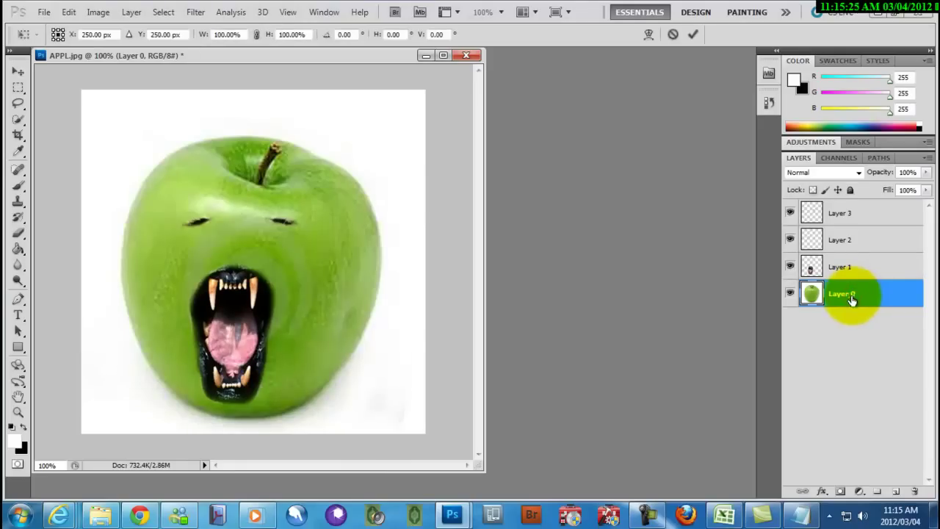
drag(446, 433, 462, 416)
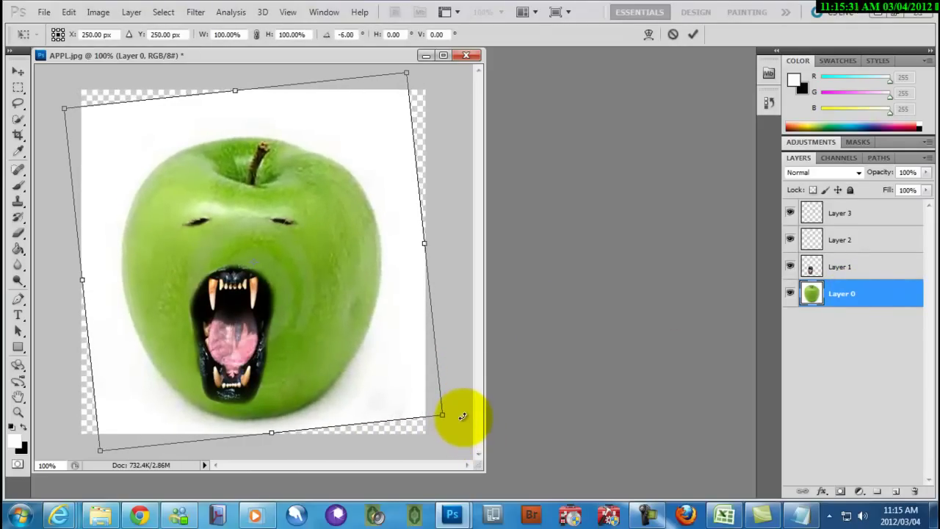
key(Return)
key(e)
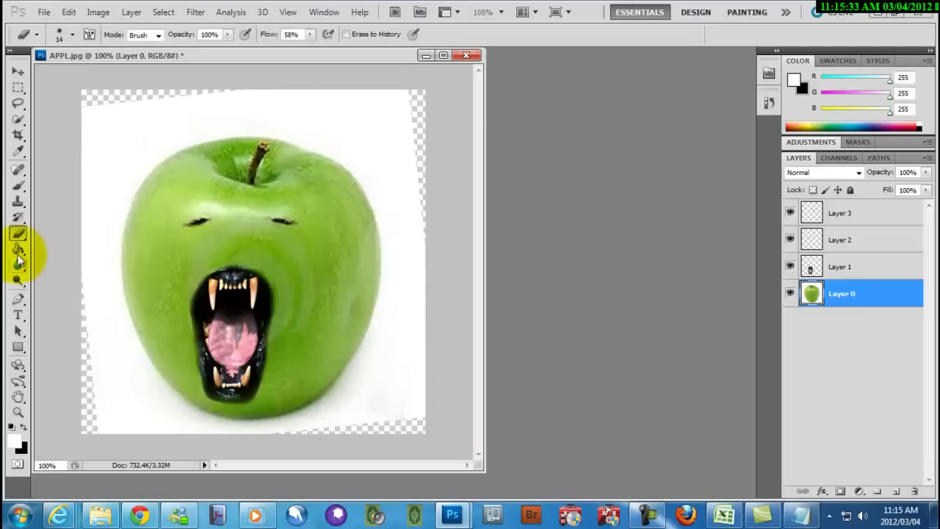
Fill the transparent wedges around the rotated apple on Layer 0 with white using the Paint Bucket.
click(18, 250)
click(419, 122)
click(110, 95)
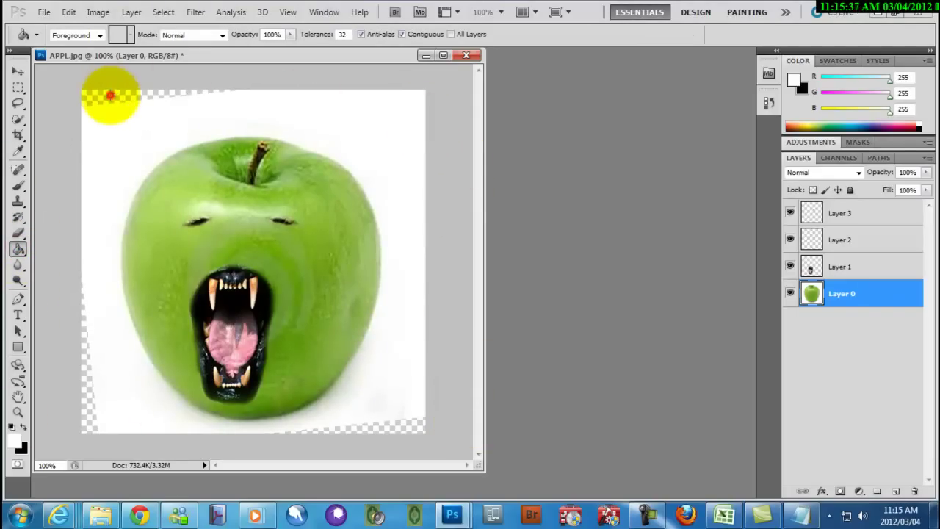
click(83, 320)
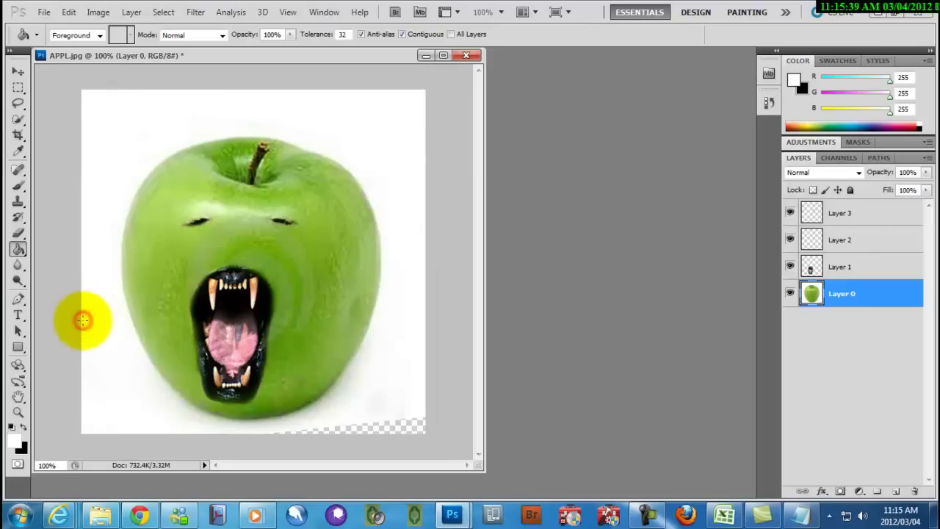
click(408, 428)
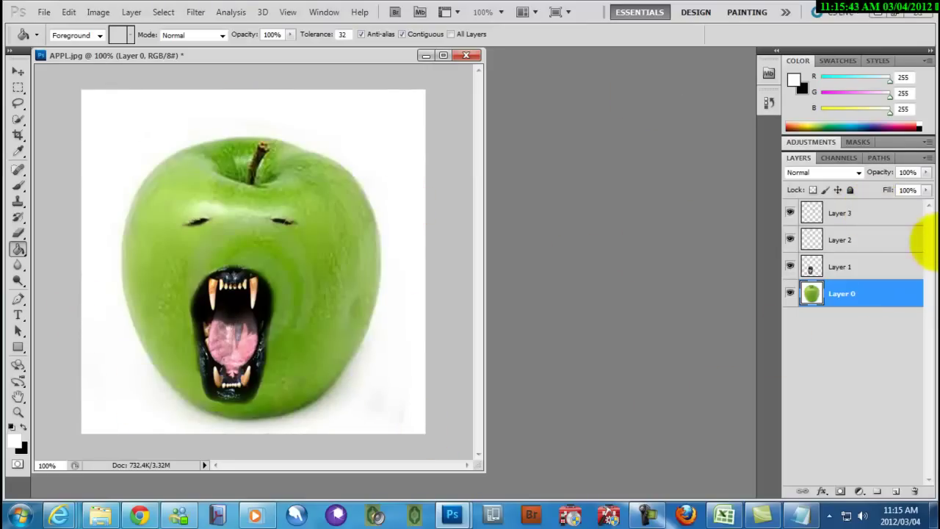
Free-transform the mouth on Layer 1, nudging it right and slightly down to X 261.5 px, Y 272 px.
click(840, 267)
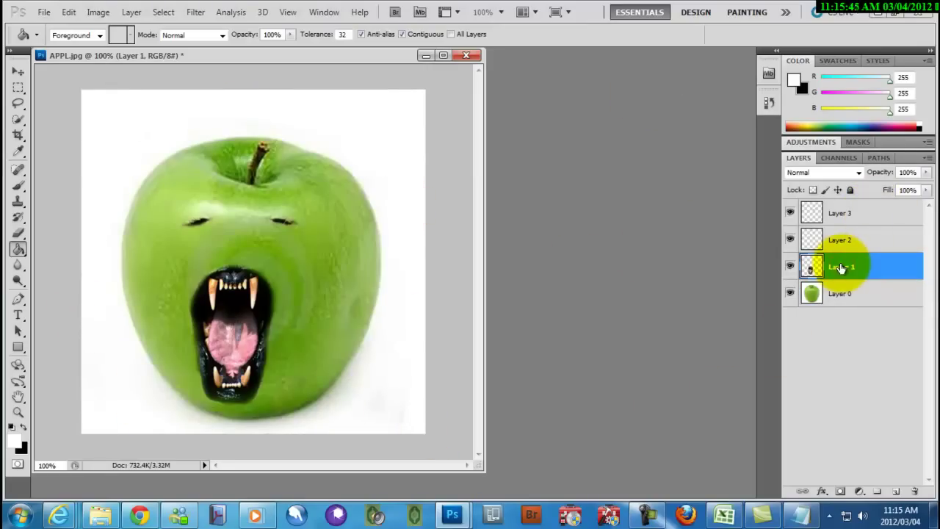
key(ctrl+t)
key(Right)
key(Right)
key(Right)
key(Right)
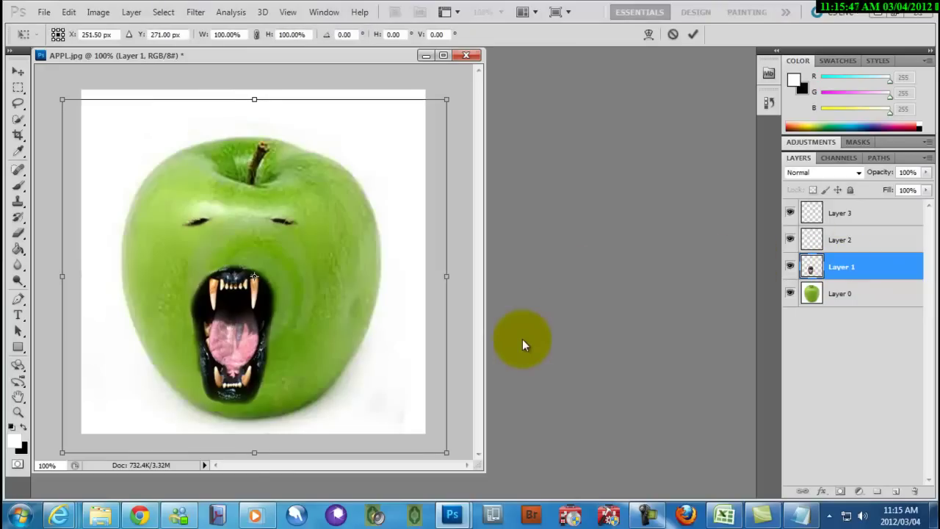
key(Right)
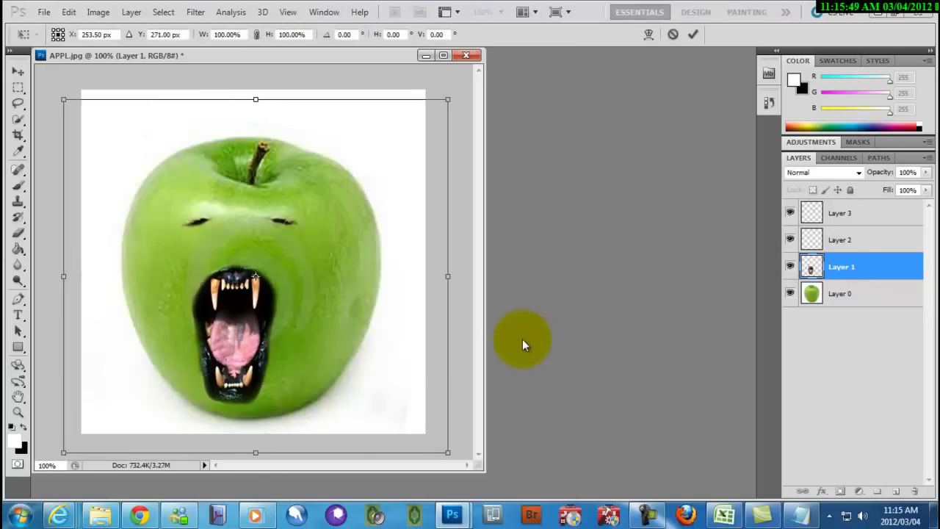
key(Down)
key(Right)
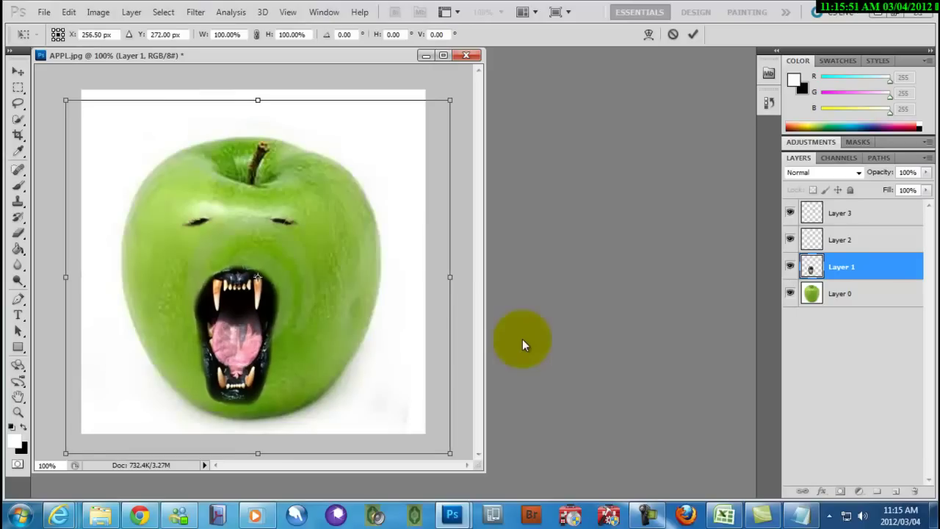
key(Right)
key(Right)
key(Right)
key(Right)
key(Right)
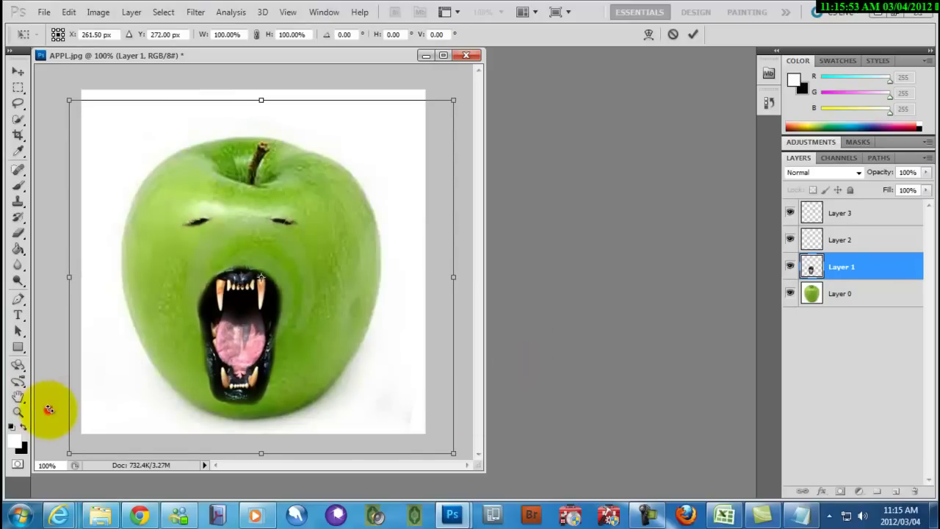
Rotate the mouth on Layer 1 slightly counterclockwise and apply the transformation.
drag(49, 409, 51, 417)
key(g)
double_click(348, 301)
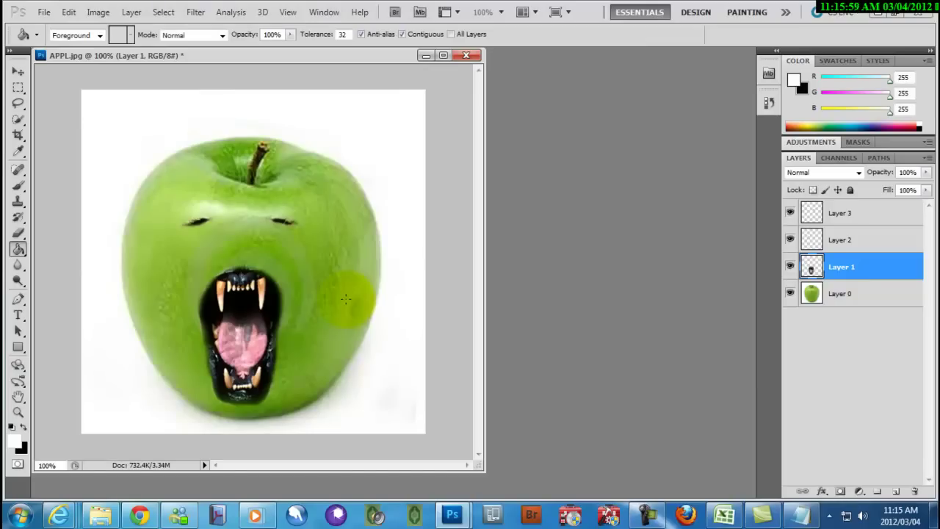
Switch to Notepad, replace the caption with "HADA WAXA AAN FILAYAA IN AAD FAHAN TEEN", and minimize the window.
click(798, 513)
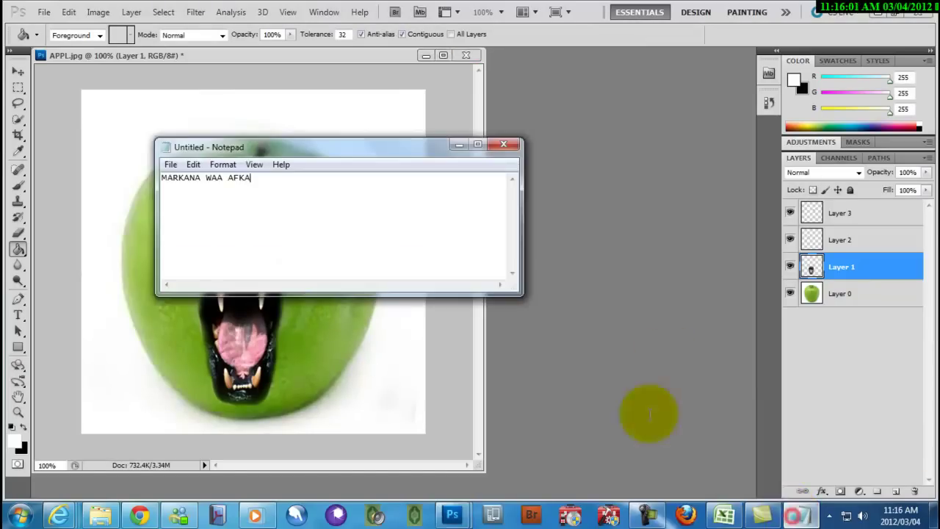
click(338, 178)
key(ctrl+a)
text(H)
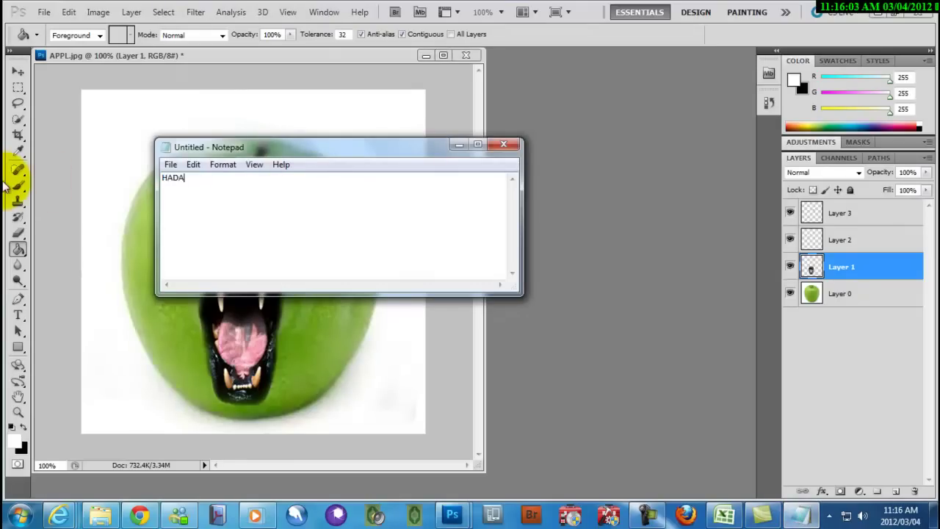
text(ADA WAXA A)
key(BackSpace)
text(AAN FILAYAA IN AAD FAHAN TEEN)
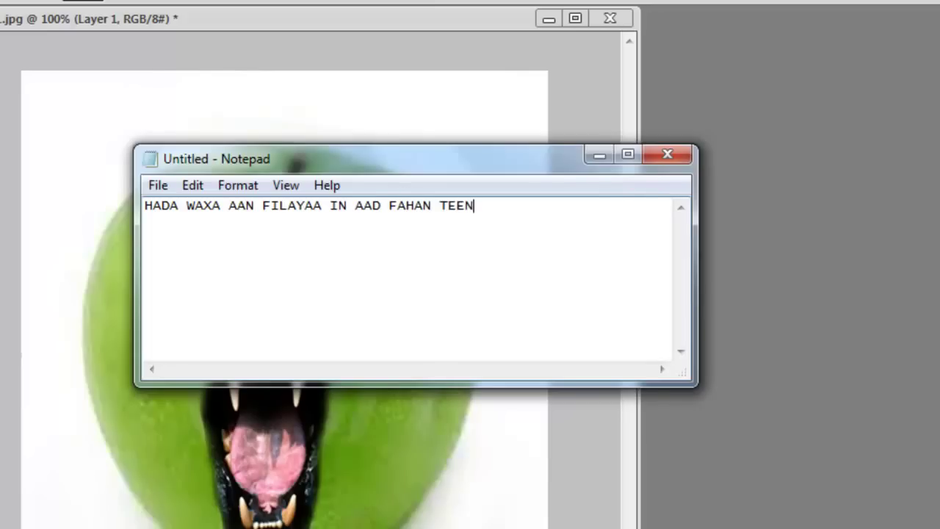
click(592, 157)
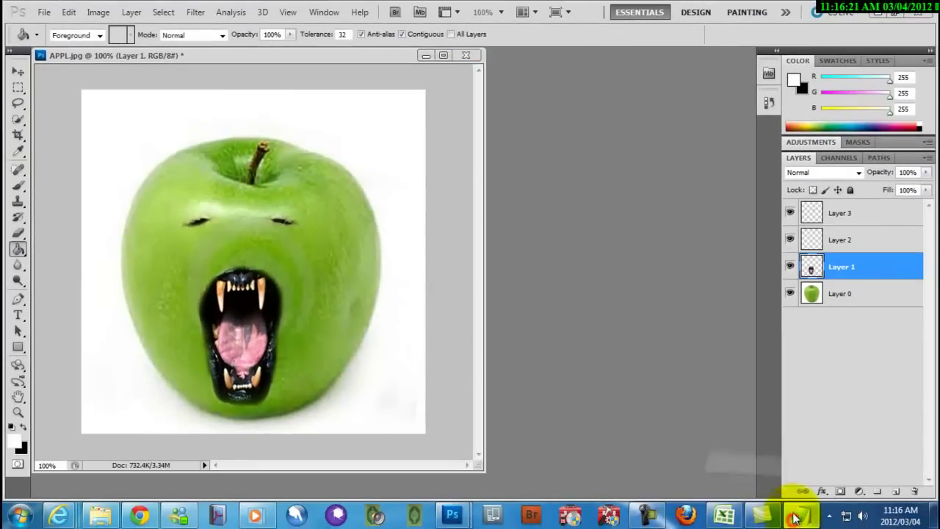
Replace the Notepad caption with "HADA WAXA CAJIIB AH AYAAN IDIN TUSAYAA EE SIFIICAN U FIIRI" and minimize the window.
click(799, 514)
shift+click(431, 181)
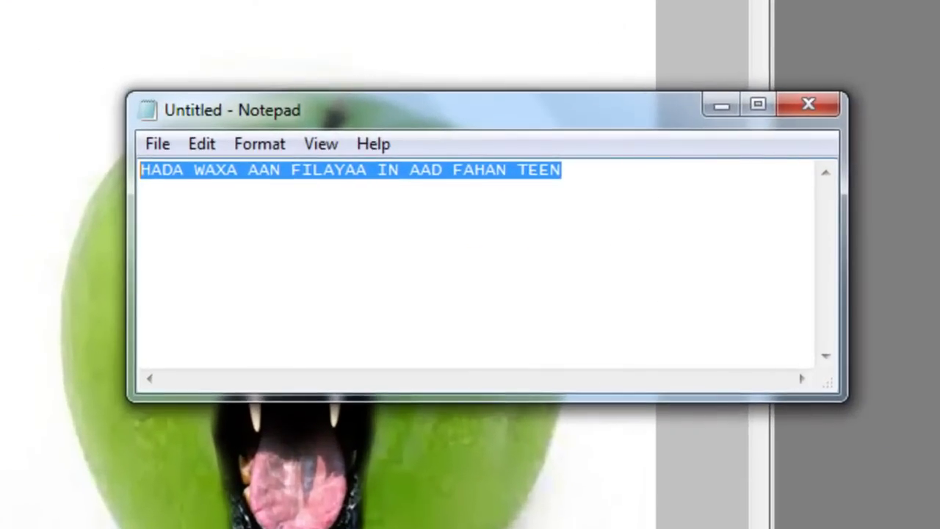
text(HADA WAXA CAJIIB AH)
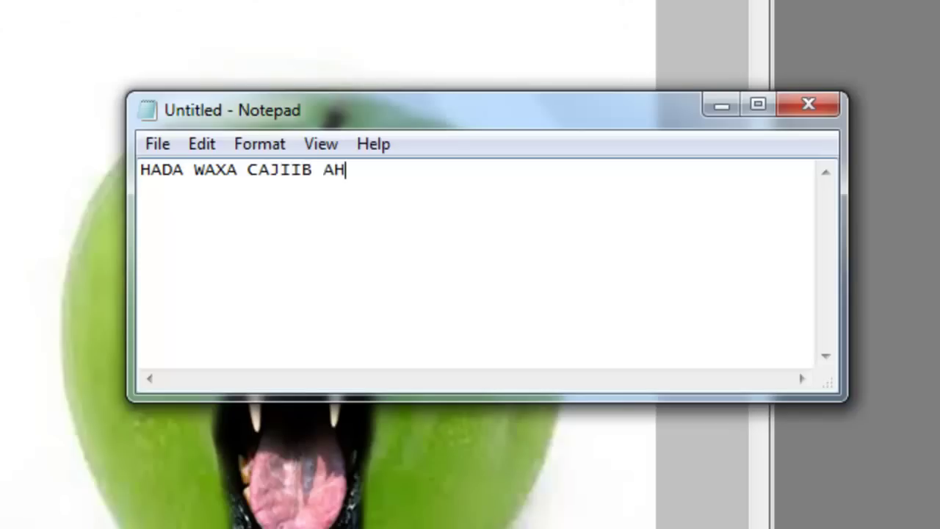
text(I)
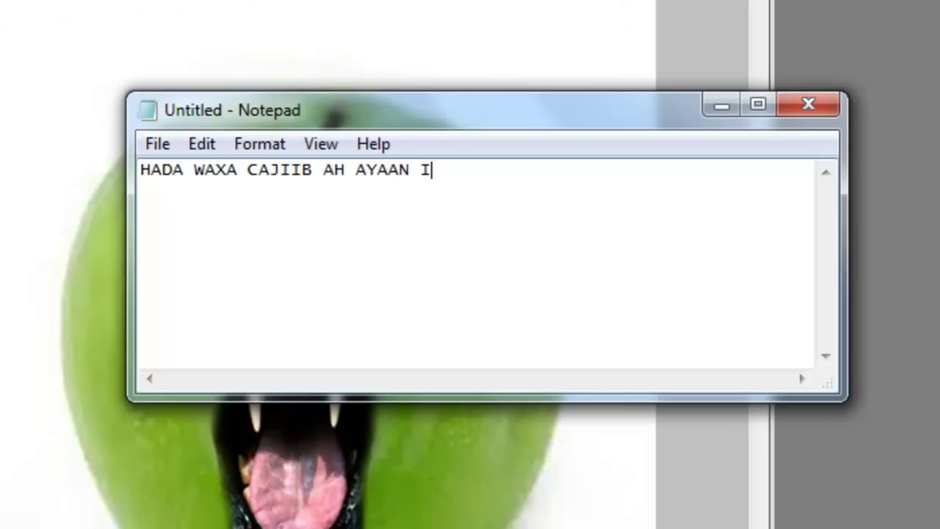
text(DIN TUSA)
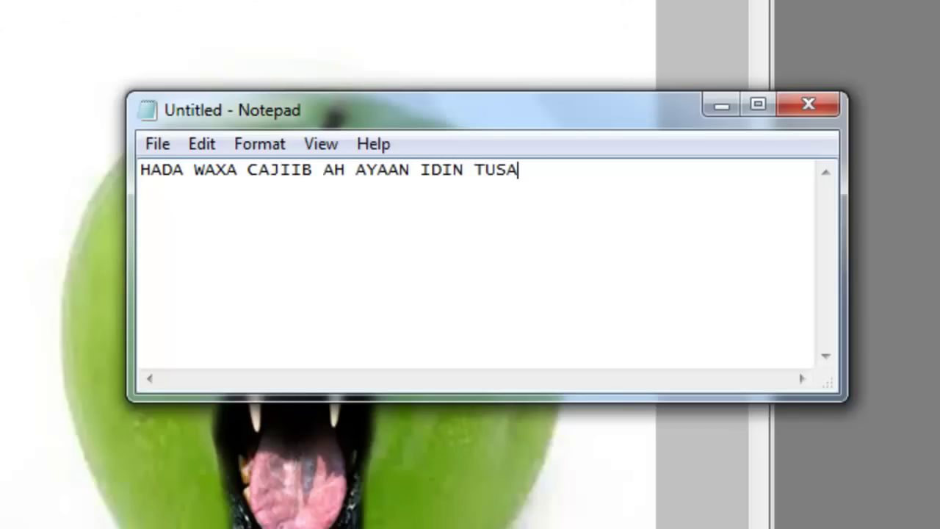
text(YAA EE SI)
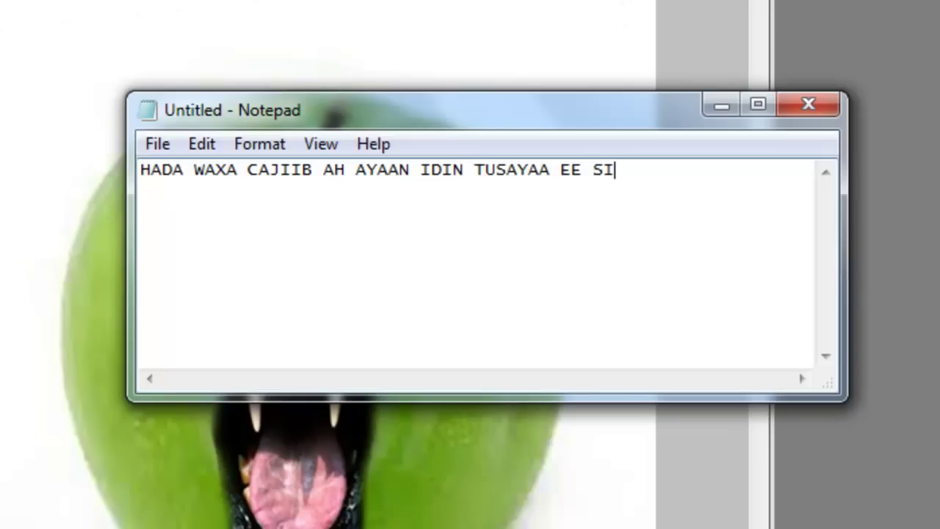
text(FIICAN UU)
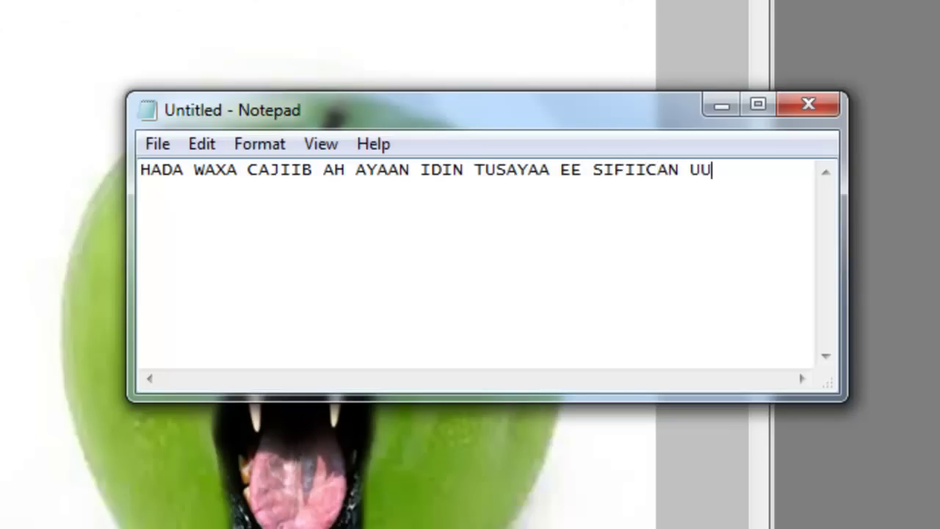
key(BackSpace)
text(FII)
text(RI)
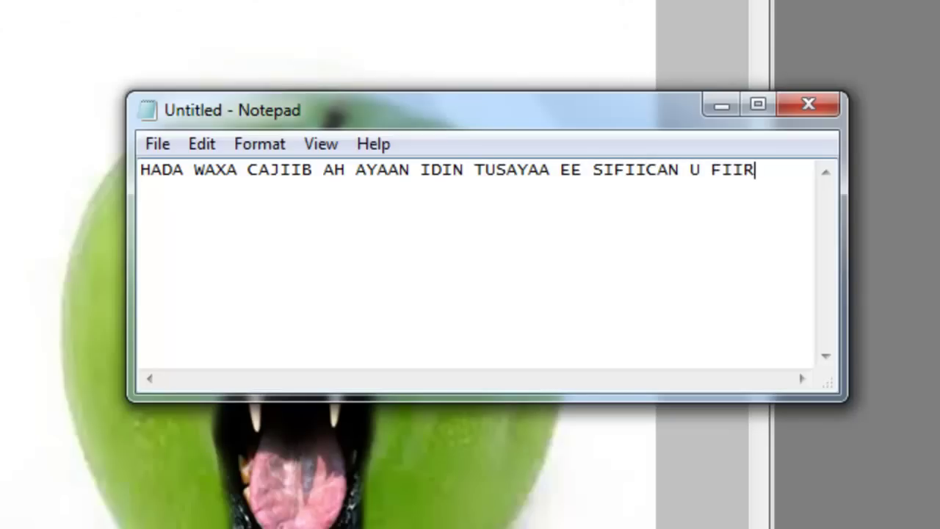
click(719, 107)
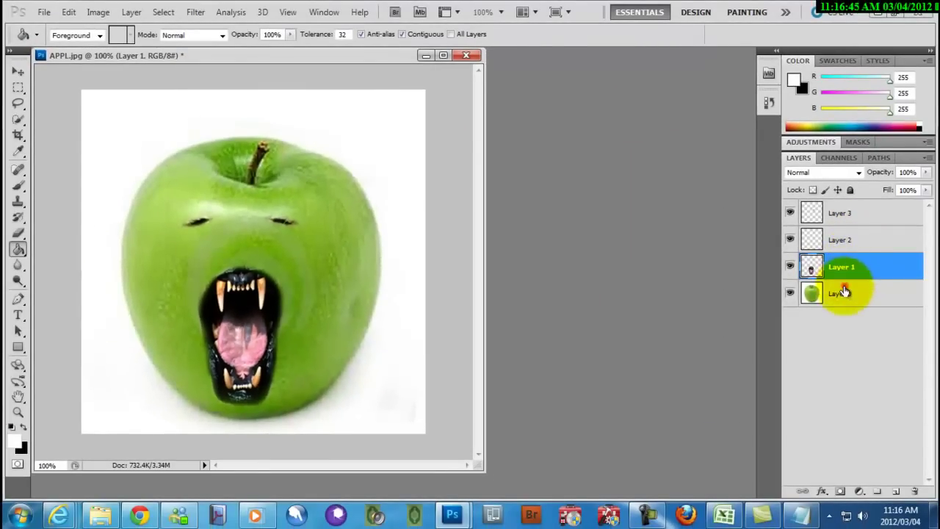
Set the blend mode of the apple on Layer 0 to Hard Light.
click(841, 291)
click(840, 269)
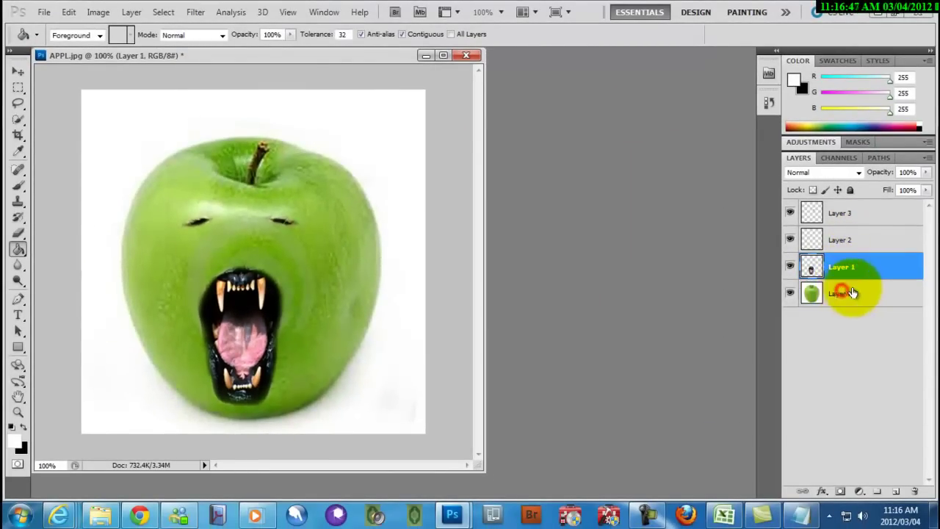
click(842, 292)
click(858, 172)
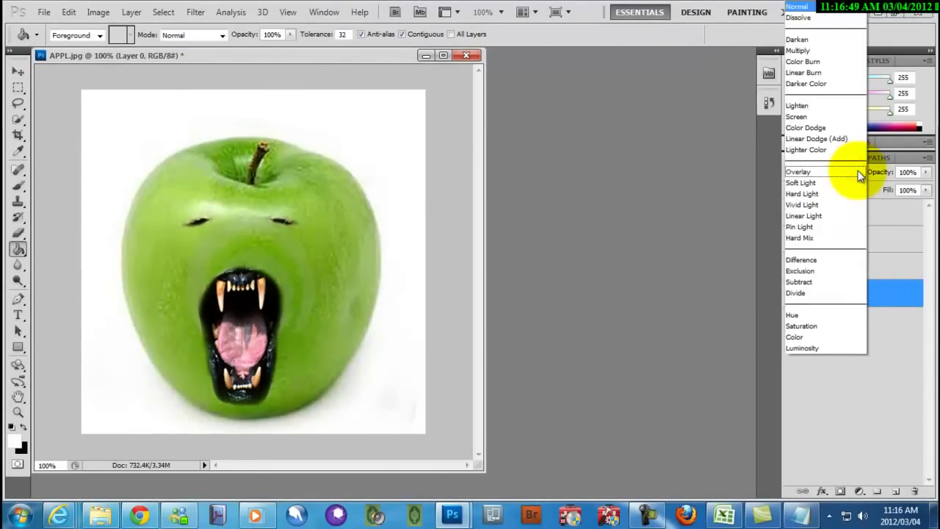
click(799, 195)
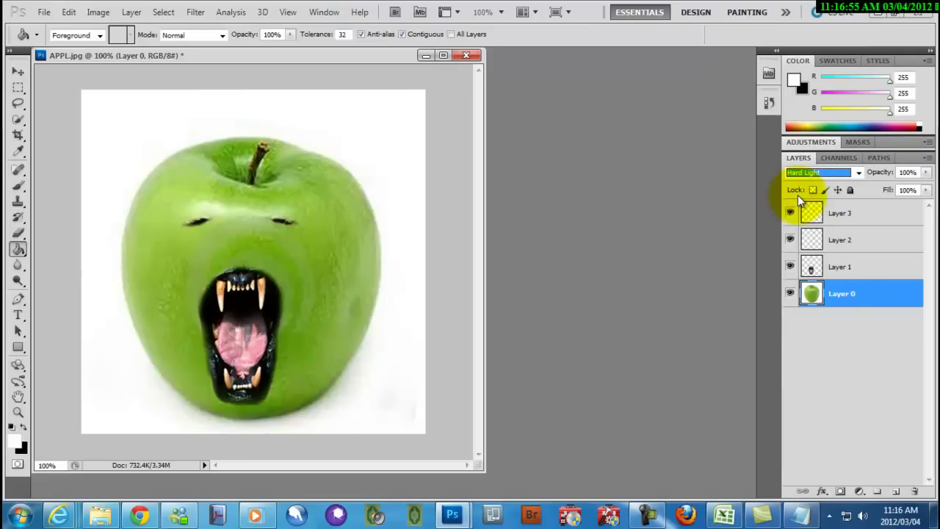
Set the blend mode of the mouth on Layer 1 to Hard Light.
click(837, 266)
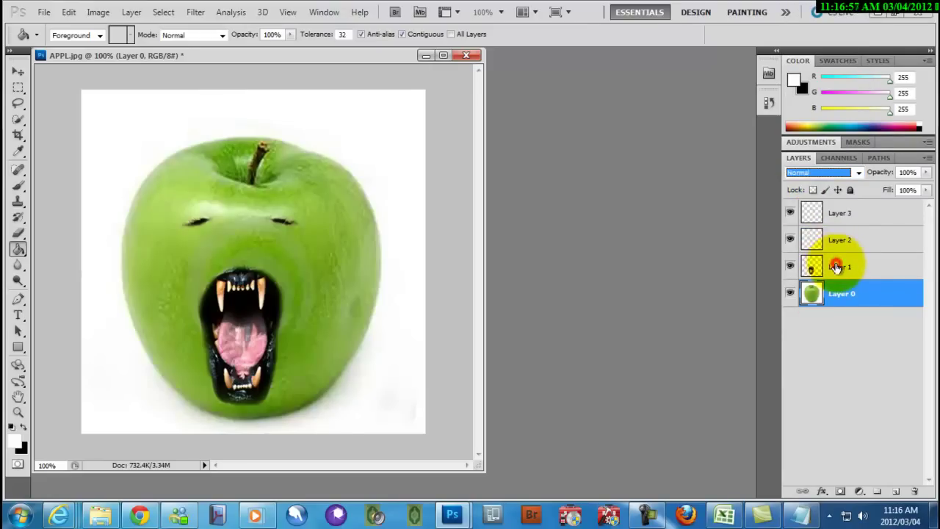
click(851, 173)
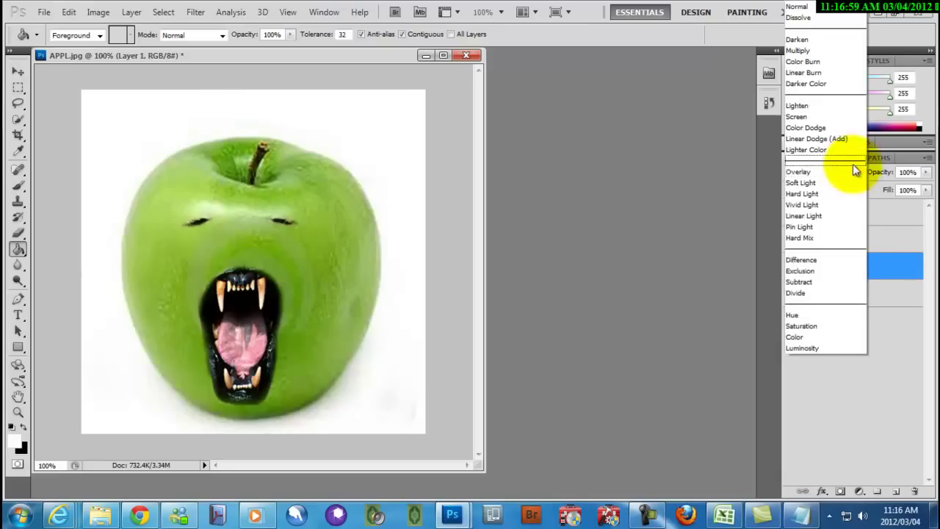
click(819, 192)
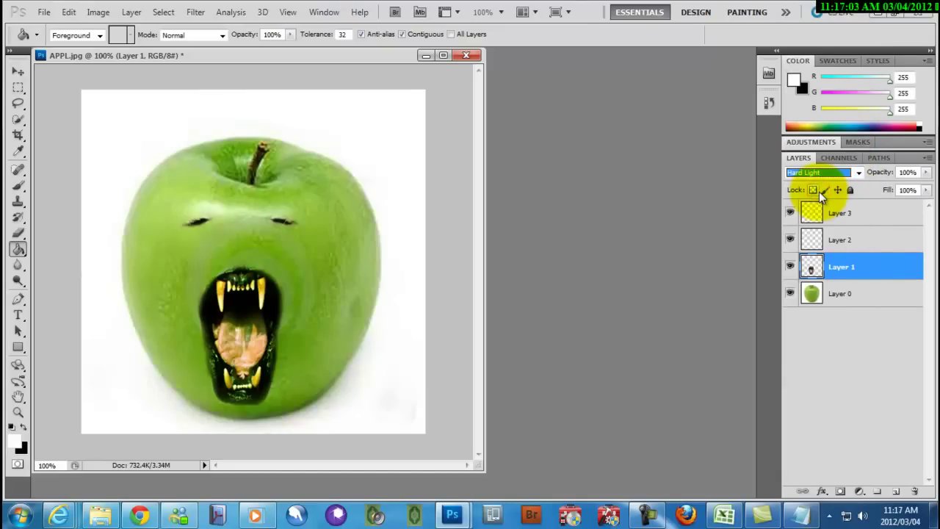
Switch to Notepad, replace the caption with "WOOOOOOOOW THAT IS FANTASTIC", and minimize the window.
click(795, 522)
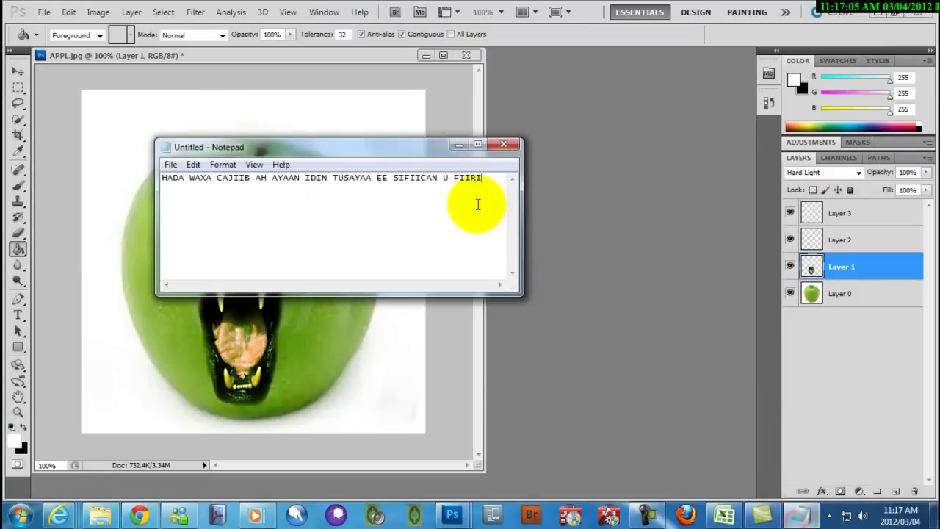
drag(495, 181, 222, 167)
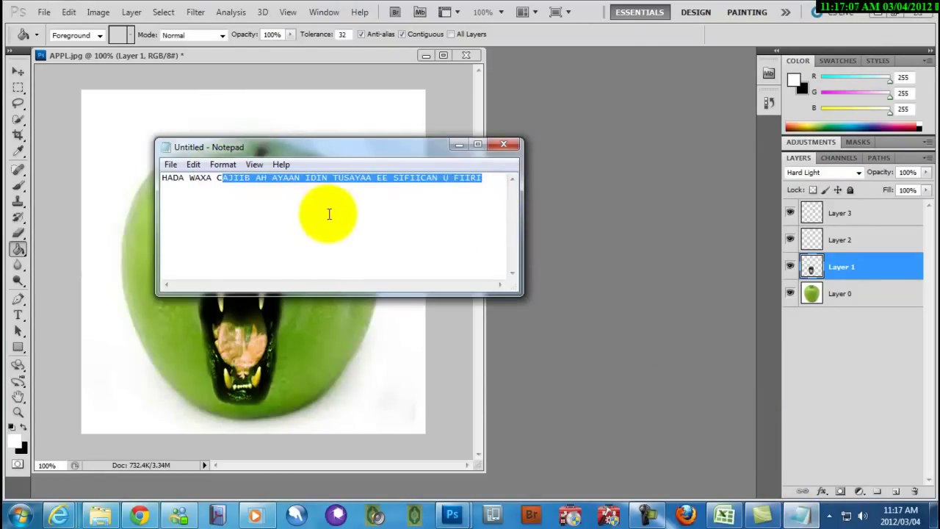
drag(494, 181, 8, 184)
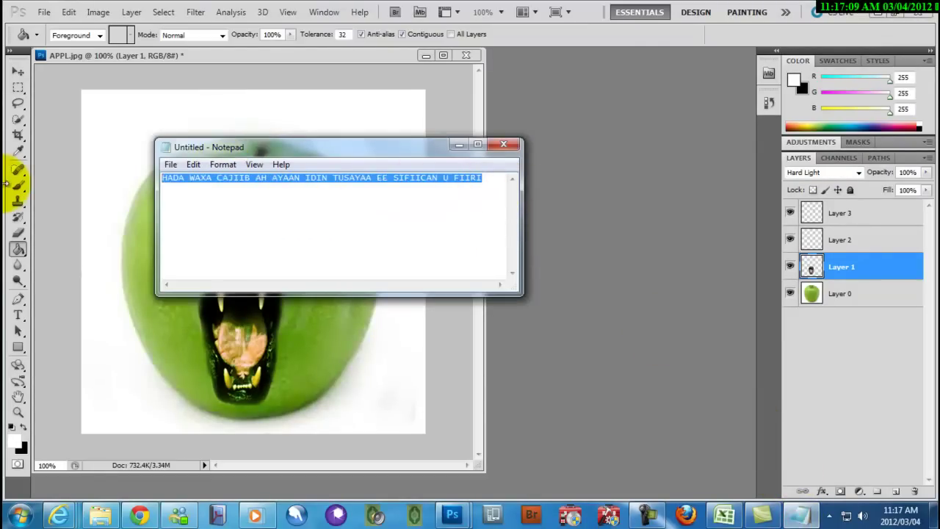
text(WOOOOOO)
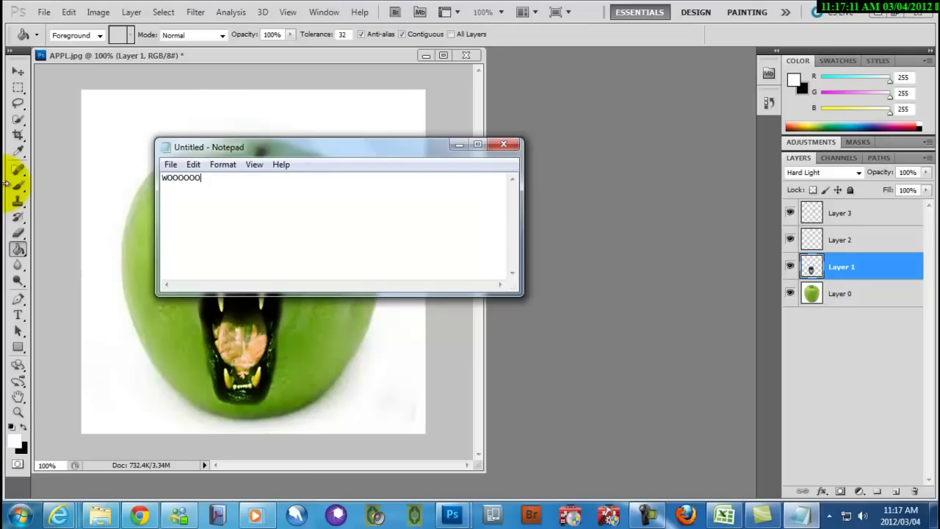
text(OOW THAT IS FANTASTIC)
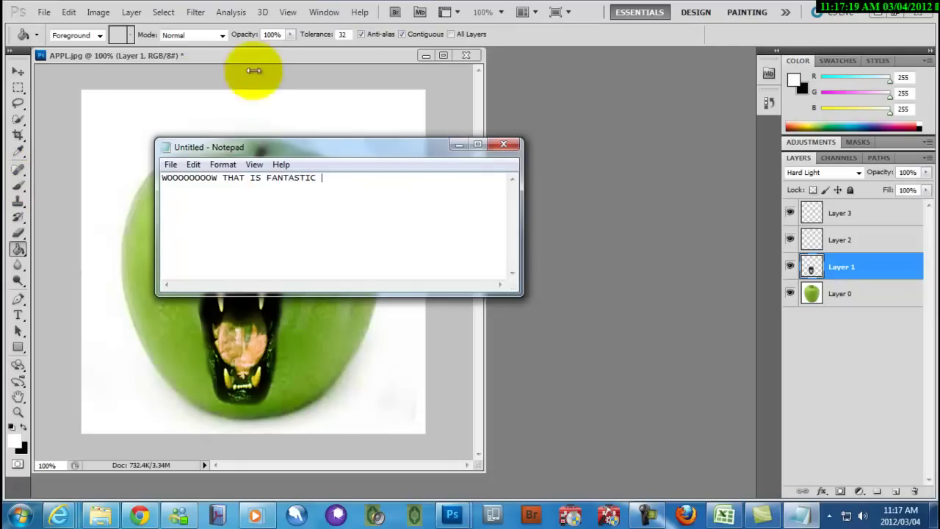
click(459, 144)
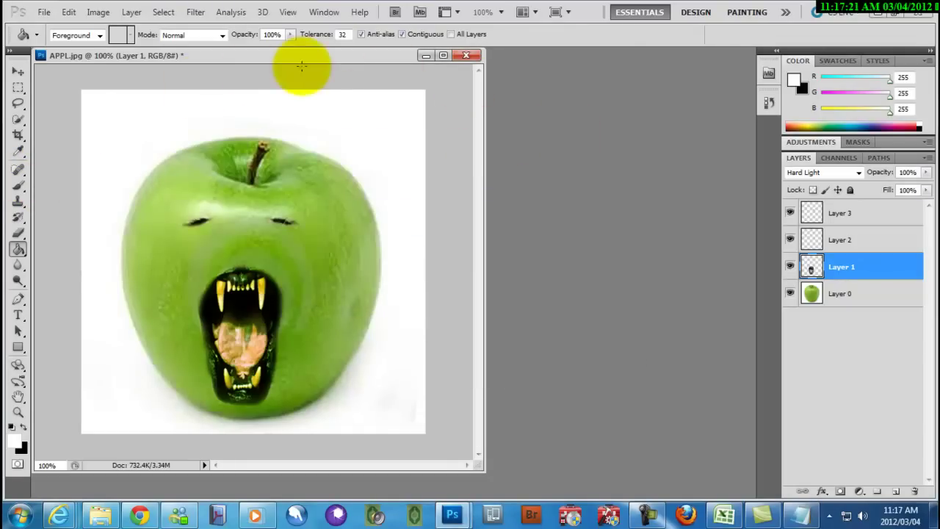
Dock the floating APPL.jpg document window into the Photoshop workspace as a tab.
drag(310, 55, 324, 71)
drag(157, 66, 184, 100)
drag(131, 77, 116, 47)
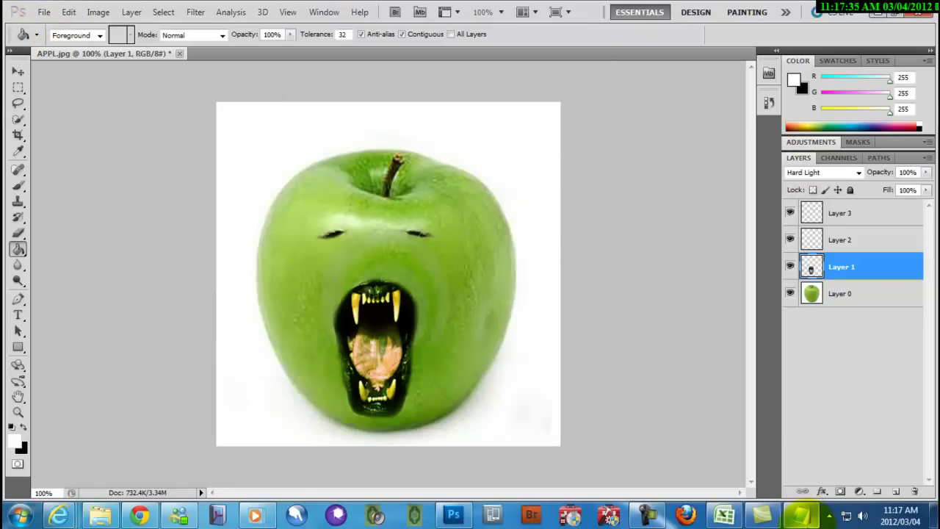
Replace the Notepad caption with one beginning "HADANE SIDA KALAR-KA LO" and minimize the window.
click(801, 514)
key(ctrl+a)
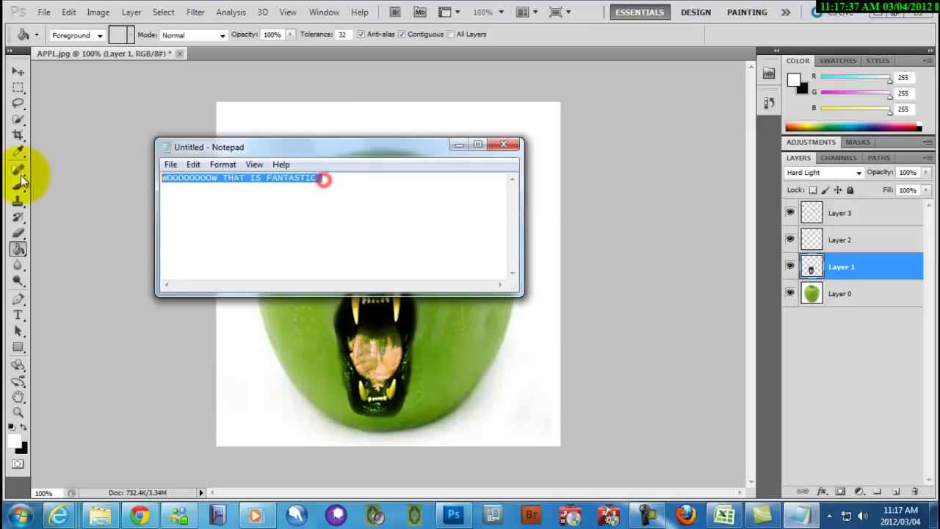
text(HADANE SIDA KALAR-KA LO)
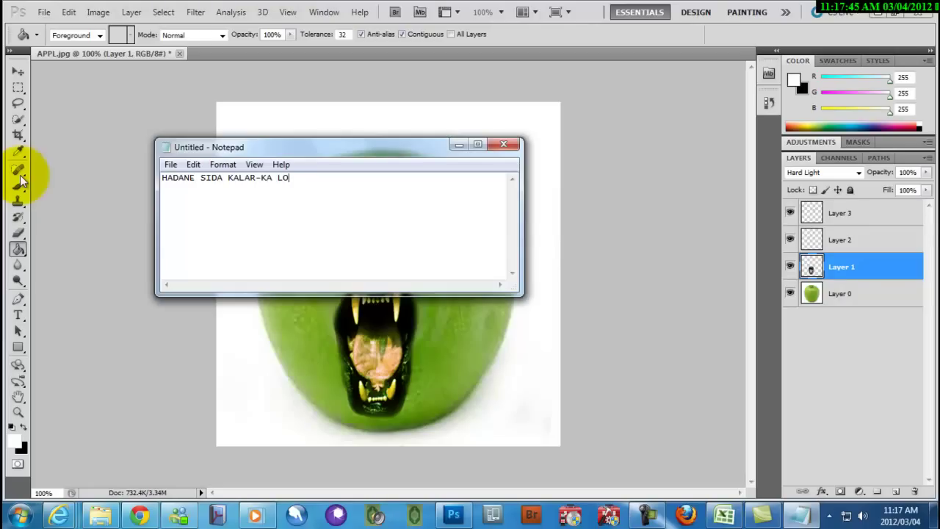
text(DALO)
click(456, 146)
Apply a midtones Color Balance of -91, +100, -100 to the apple on Layer 0.
click(835, 294)
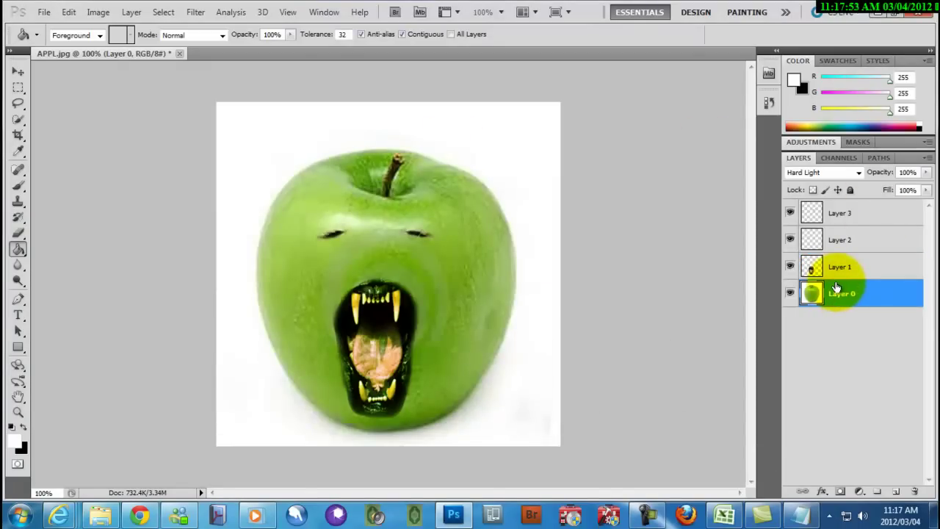
click(100, 13)
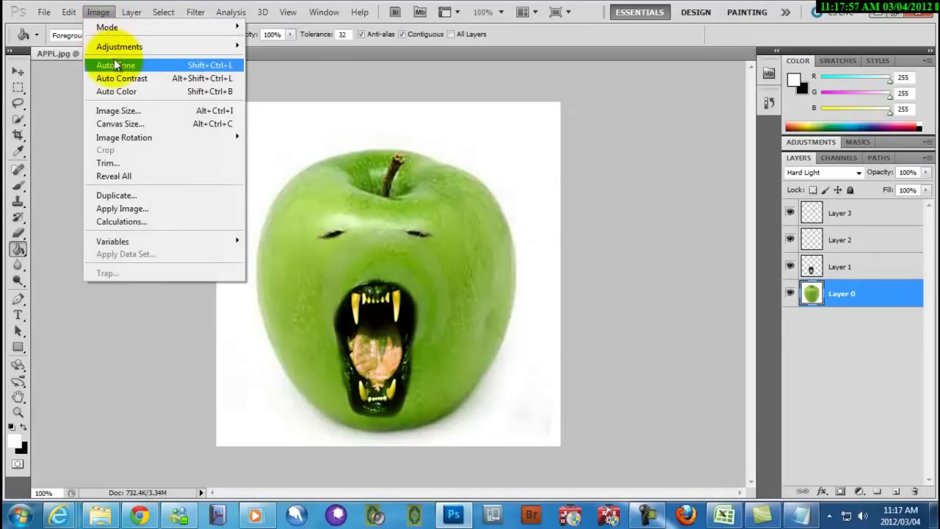
mouse_move(148, 46)
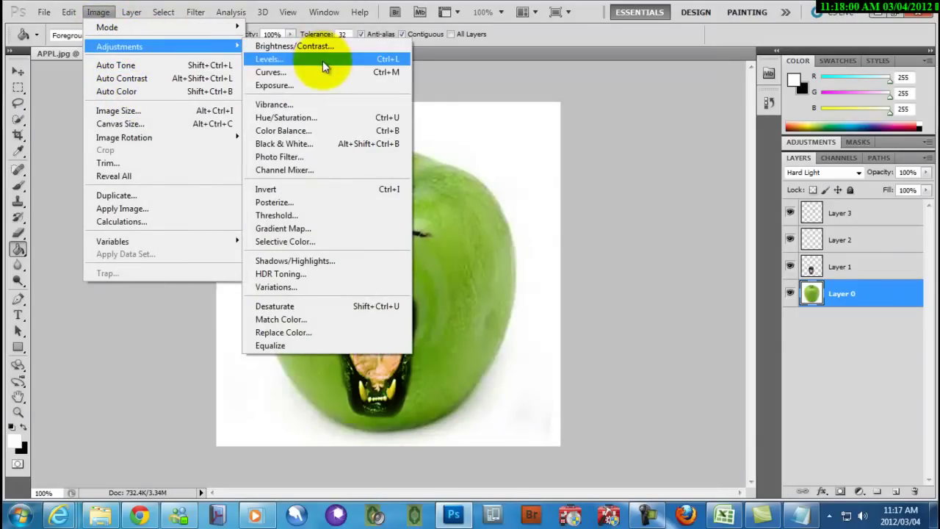
click(307, 131)
drag(501, 114, 740, 81)
drag(690, 144, 623, 152)
drag(683, 141, 630, 138)
drag(692, 167, 564, 171)
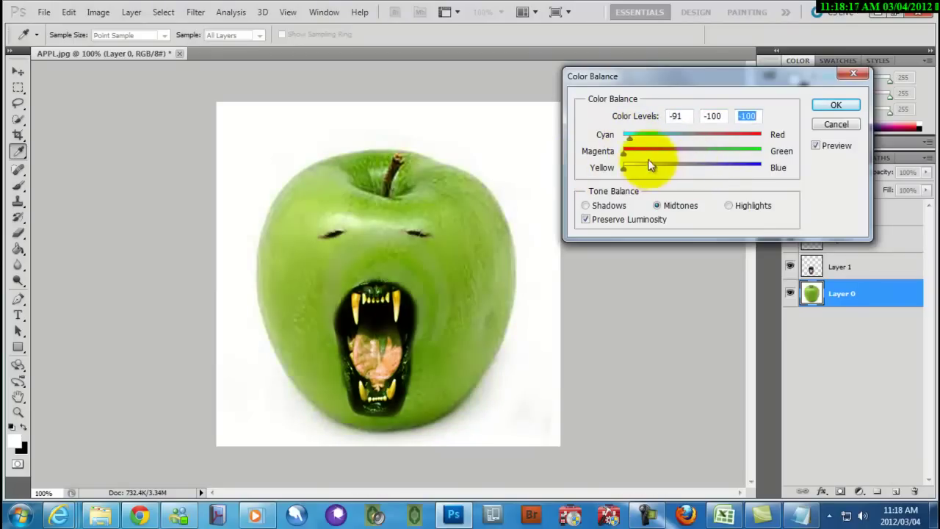
drag(623, 152, 761, 152)
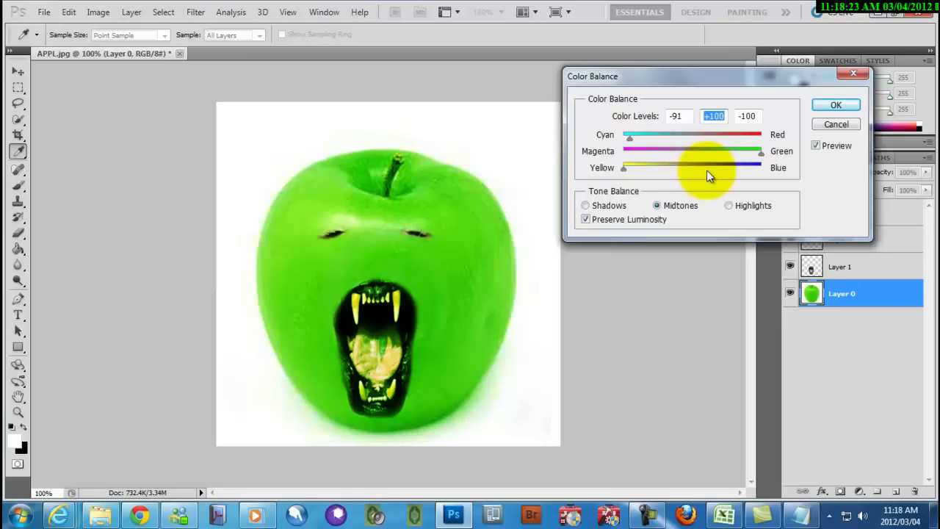
click(830, 105)
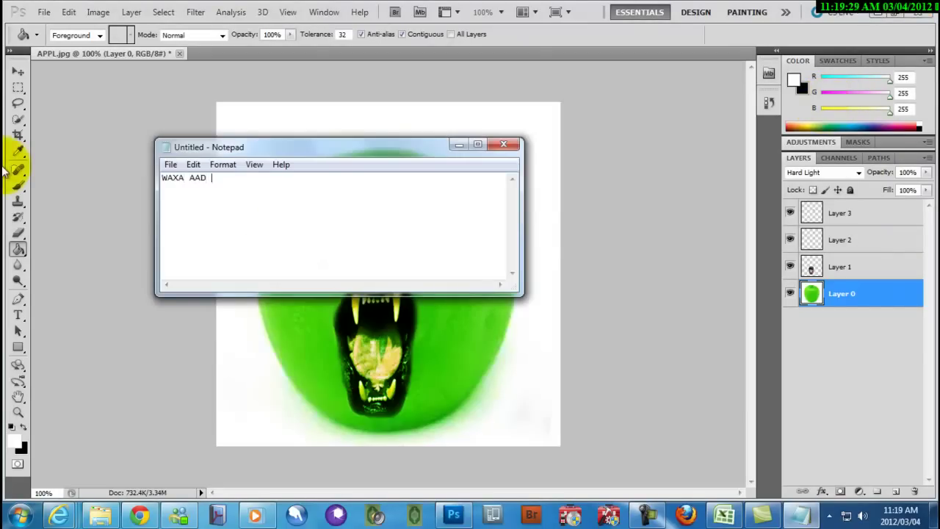
Complete the Notepad caption as "WAXA AAD RABTO KA DHIGO ADIGA".
text(RABTO KA DHI)
key(BackSpace)
key(BackSpace)
text(HIGO ADIG)
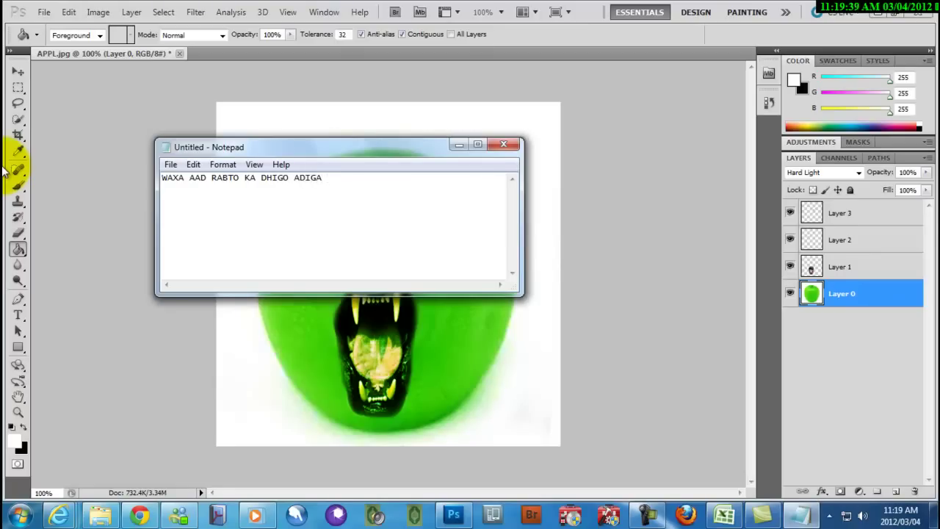
Replace the Notepad caption with "ANIGA HADA KALAR-KAAN AYAAN KA H".
key(BackSpace)
key(BackSpace)
key(BackSpace)
key(BackSpace)
key(BackSpace)
key(BackSpace)
key(BackSpace)
key(BackSpace)
key(BackSpace)
key(BackSpace)
key(BackSpace)
key(BackSpace)
key(BackSpace)
key(BackSpace)
key(BackSpace)
key(BackSpace)
key(BackSpace)
key(BackSpace)
key(BackSpace)
key(BackSpace)
text(ANIGA )
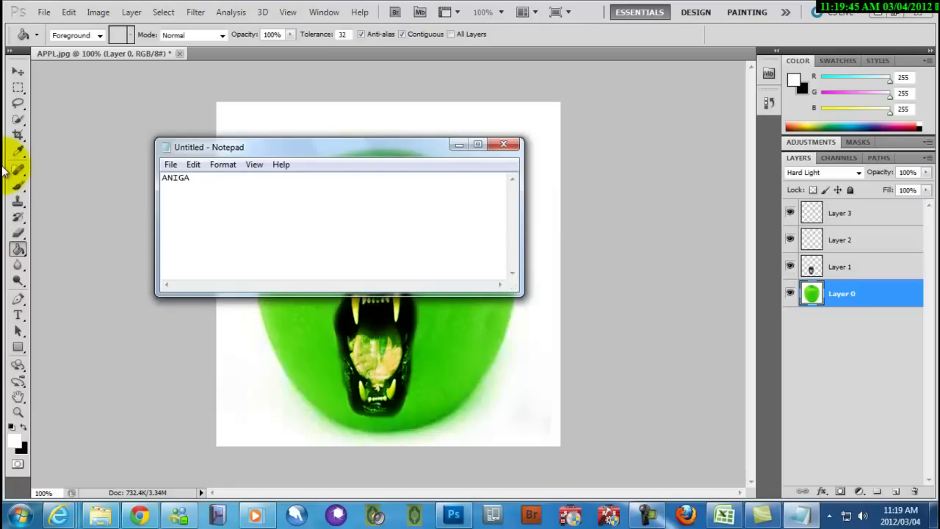
text(HADA KALAR-KAAN AYAAN KA H)
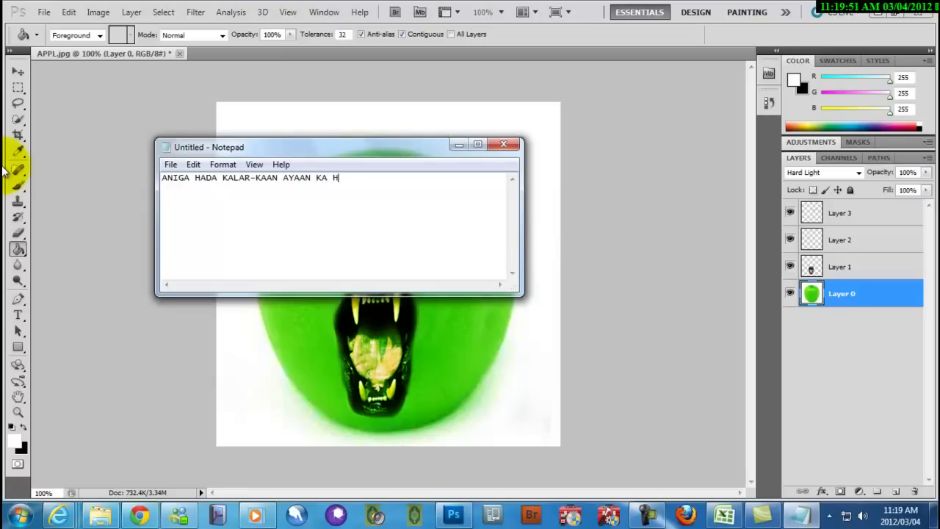